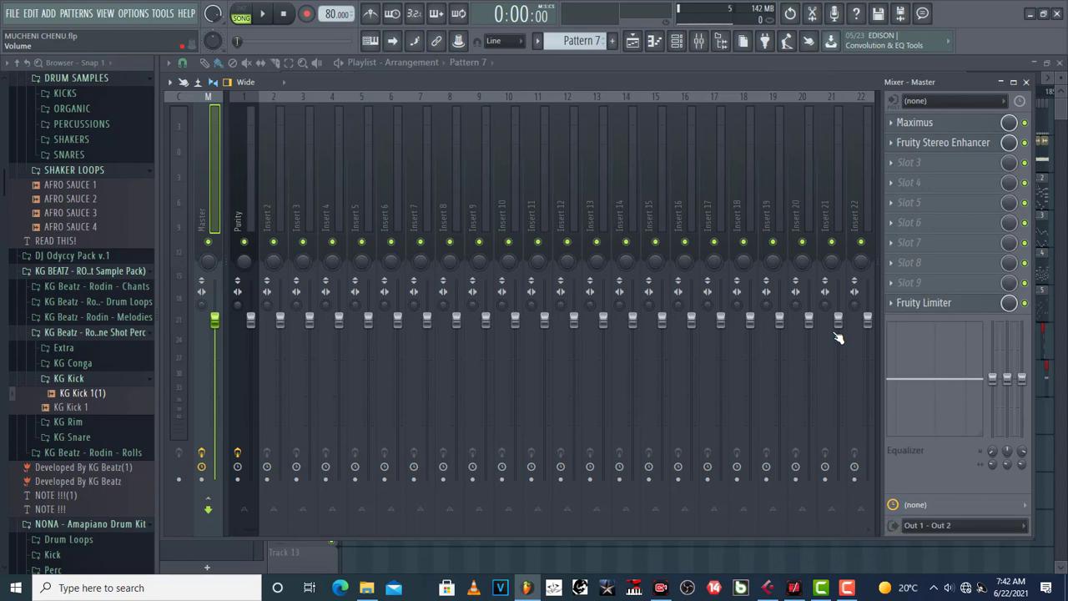
# - Play a few seconds of the song and open the Fruity Limiter on the Master track
pyautogui.press('space')
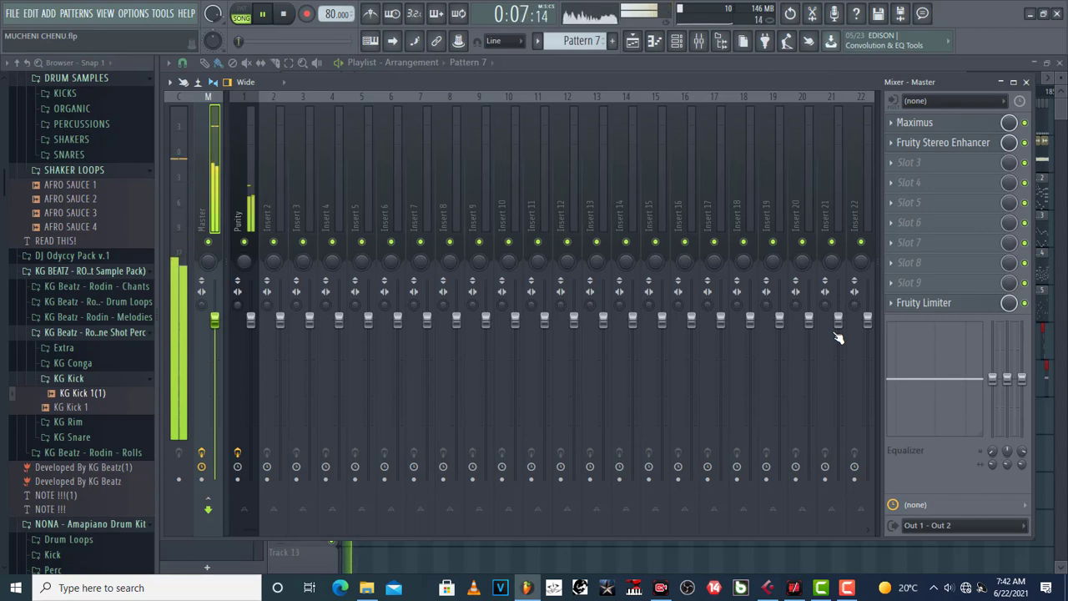
pyautogui.press('space')
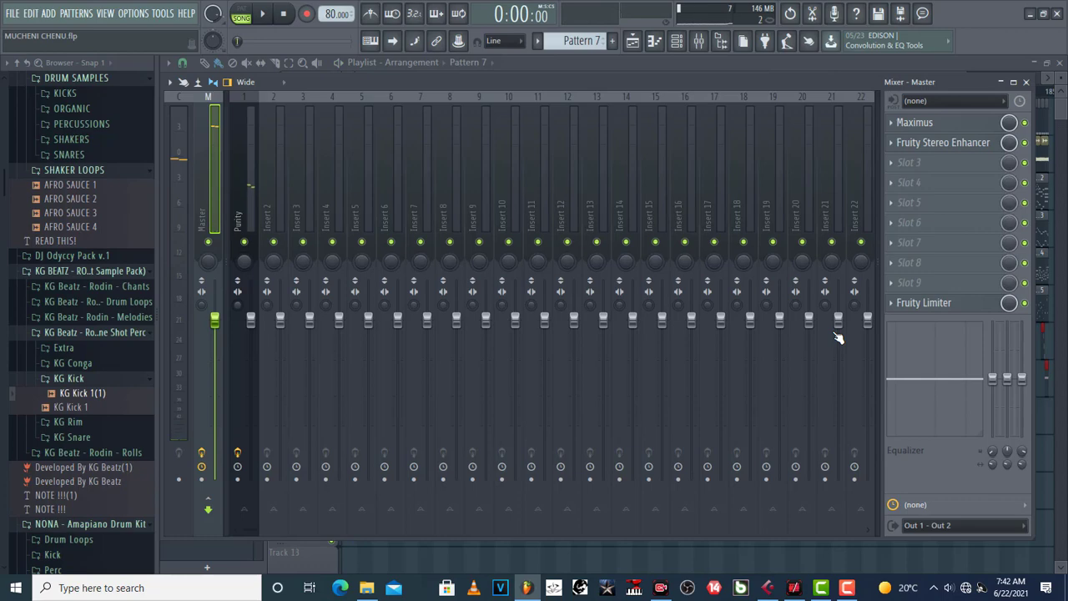
pyautogui.click(926, 303)
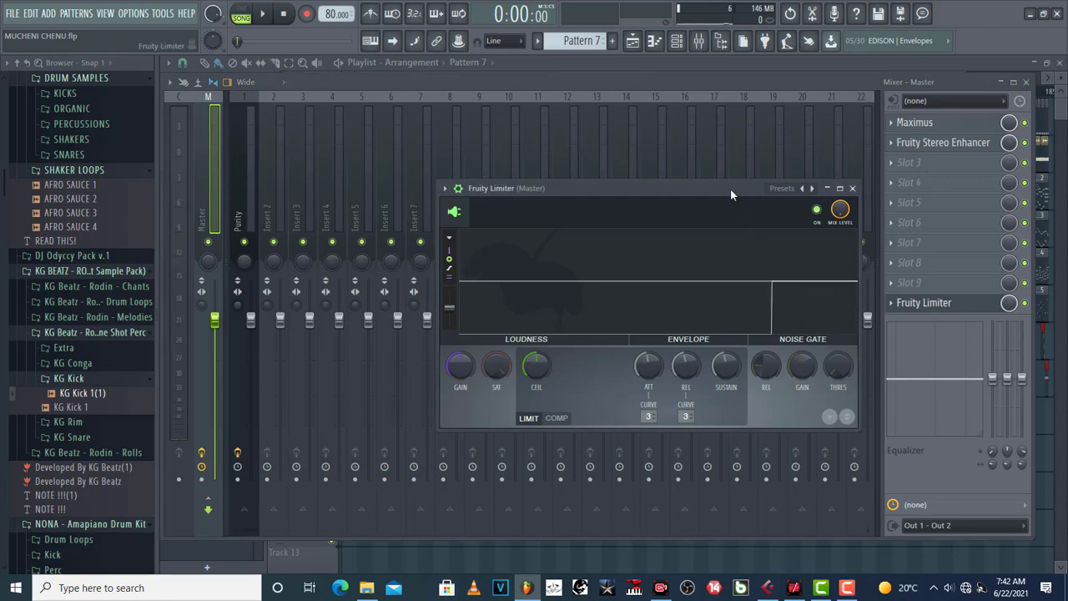
pyautogui.moveTo(730, 188); pyautogui.dragTo(625, 100)
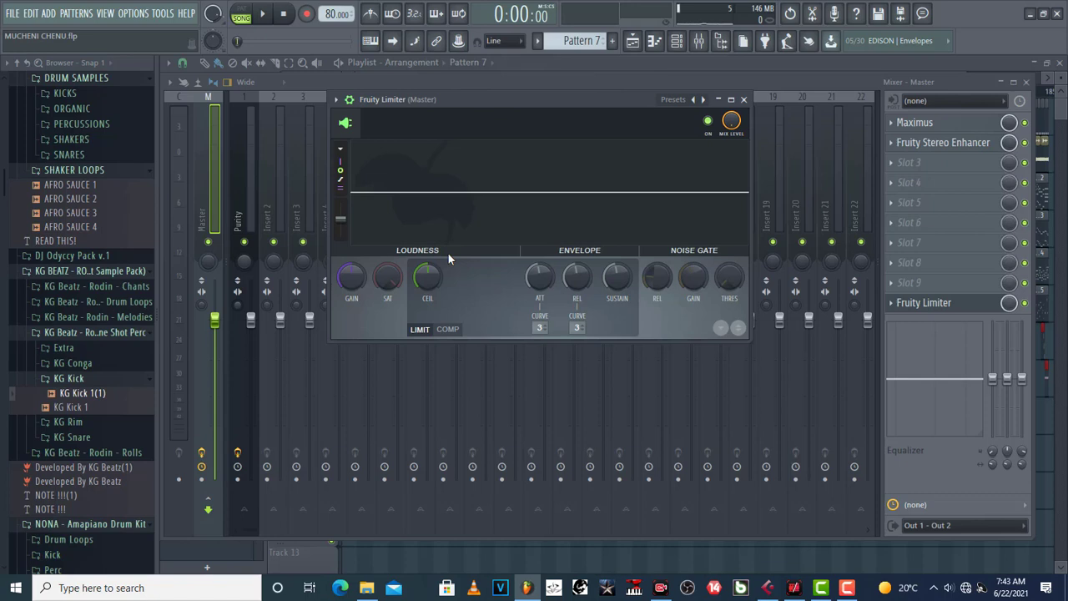
# - Compare the COMP and LIMIT controls of the Fruity Limiter, finishing in LIMIT mode
pyautogui.click(447, 330)
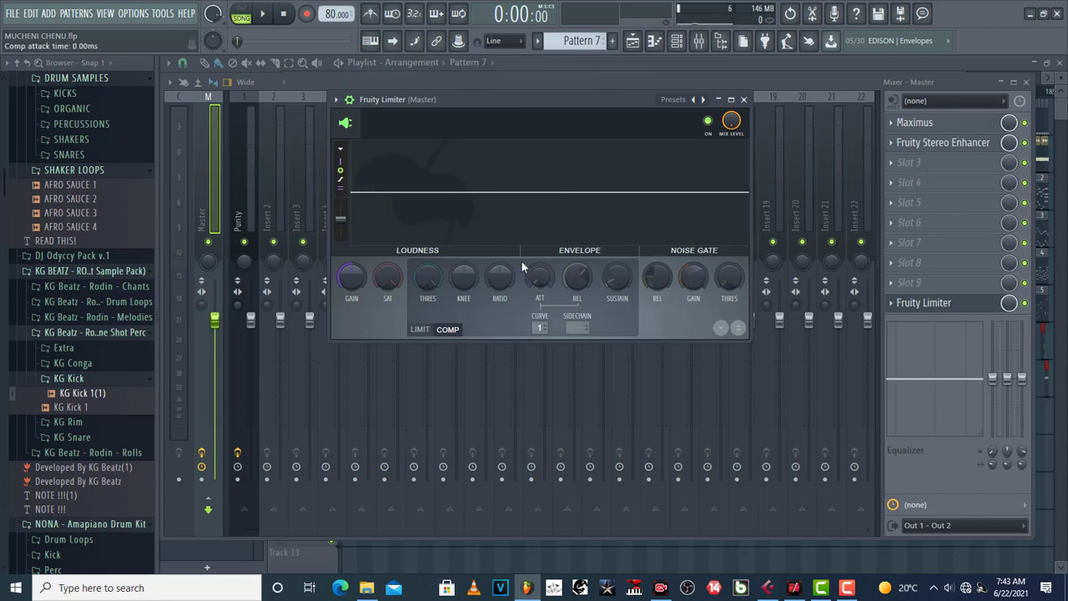
pyautogui.click(420, 329)
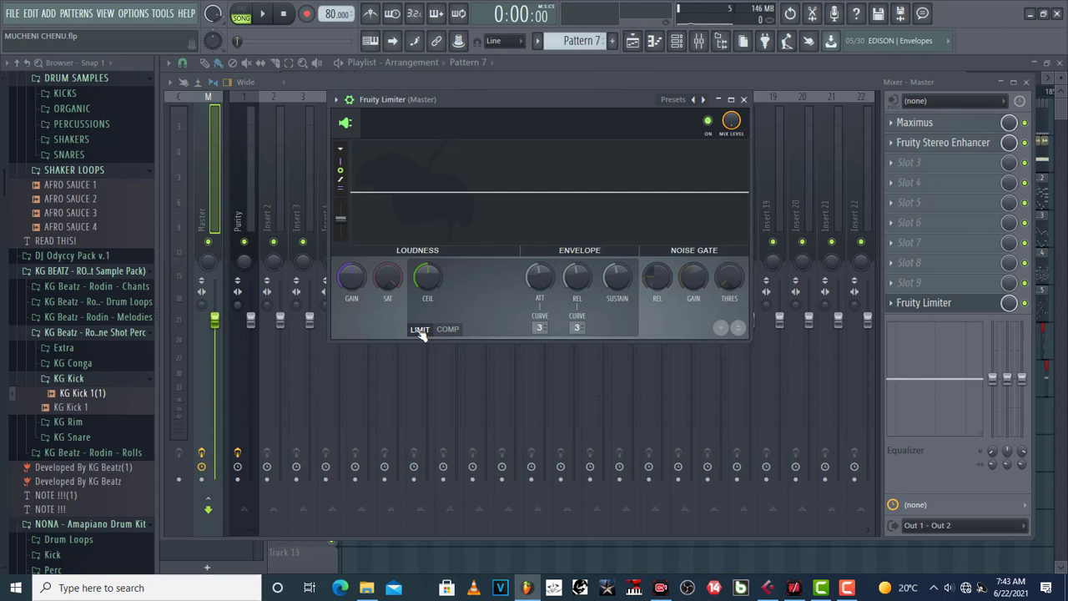
pyautogui.click(448, 331)
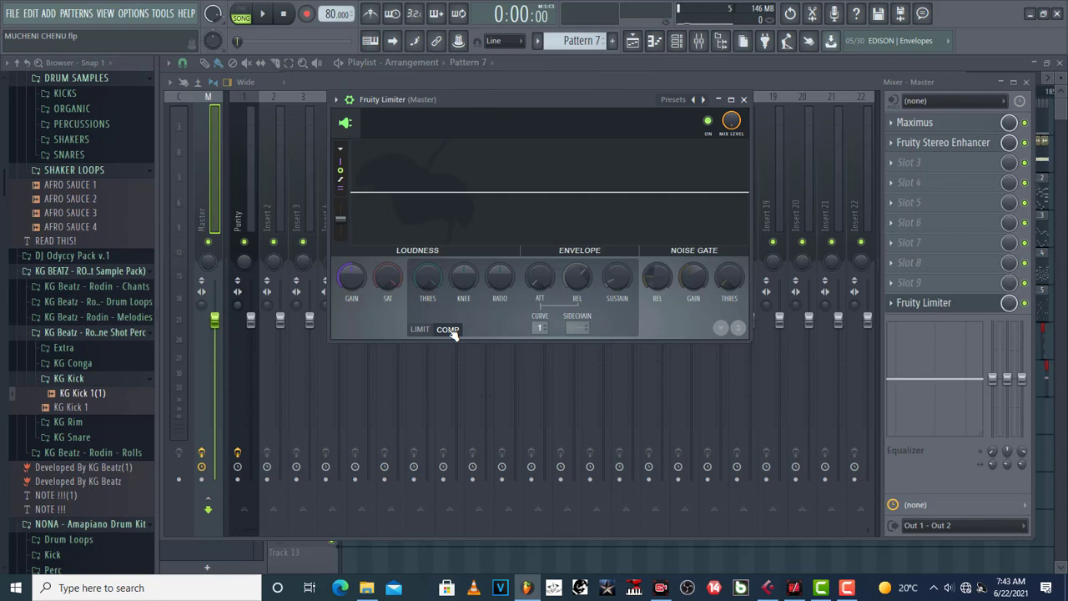
pyautogui.click(421, 330)
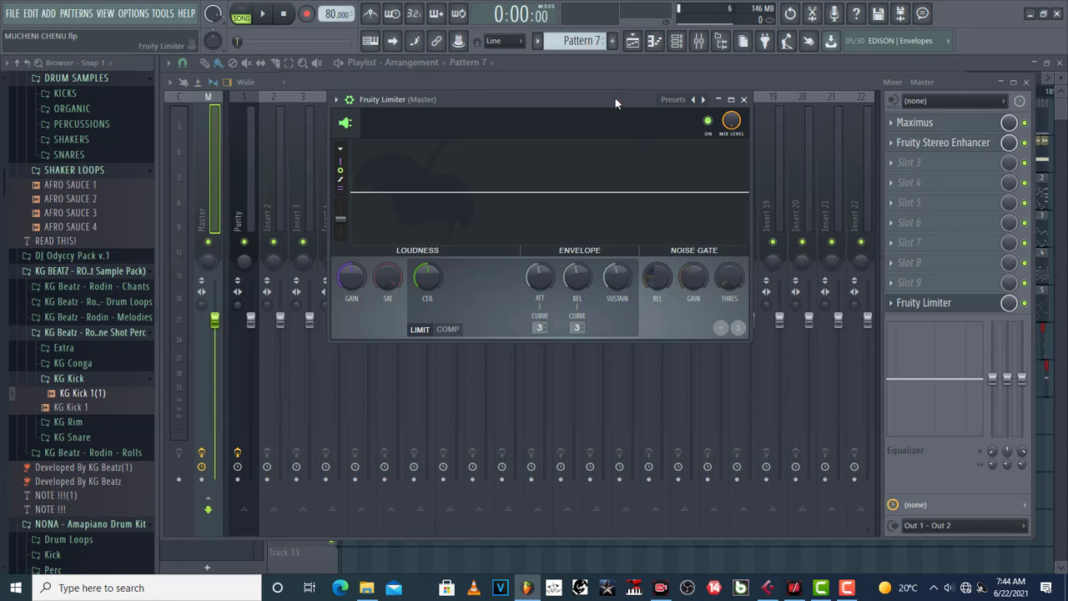
pyautogui.moveTo(616, 98); pyautogui.dragTo(703, 93)
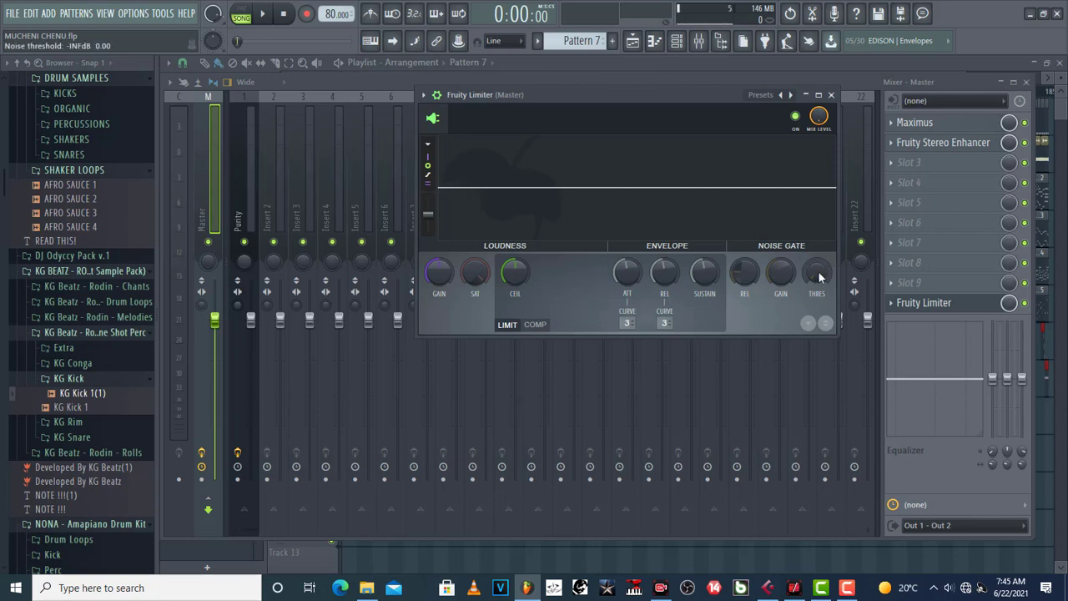
# - Play the song while raising the limiter's noise gate threshold to about -1.1 dB
pyautogui.scroll(5, 781, 281)
pyautogui.press('space')
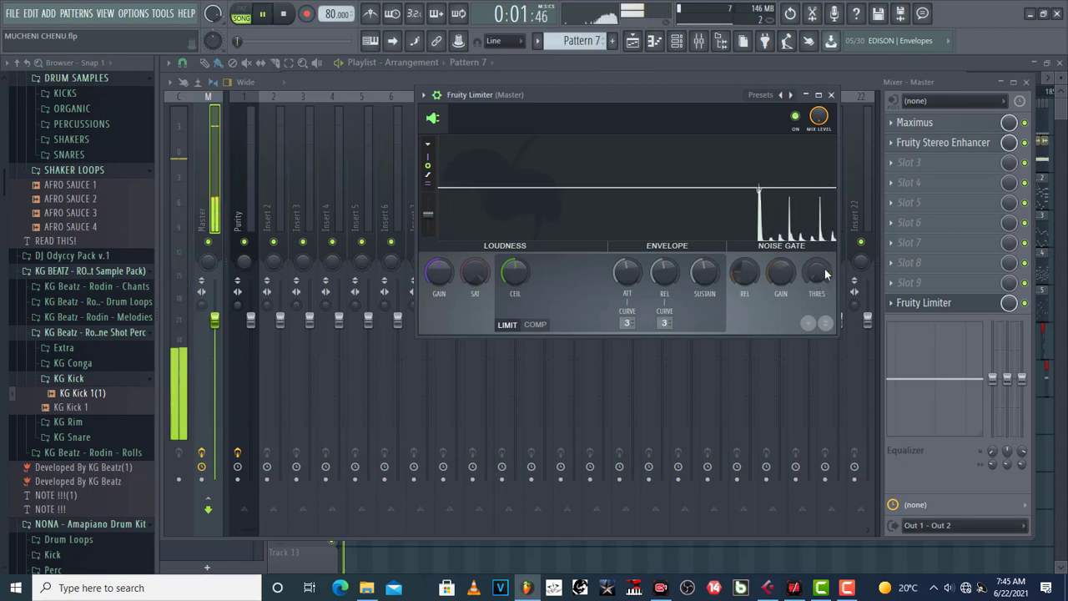
pyautogui.moveTo(818, 272); pyautogui.dragTo(817, 251)
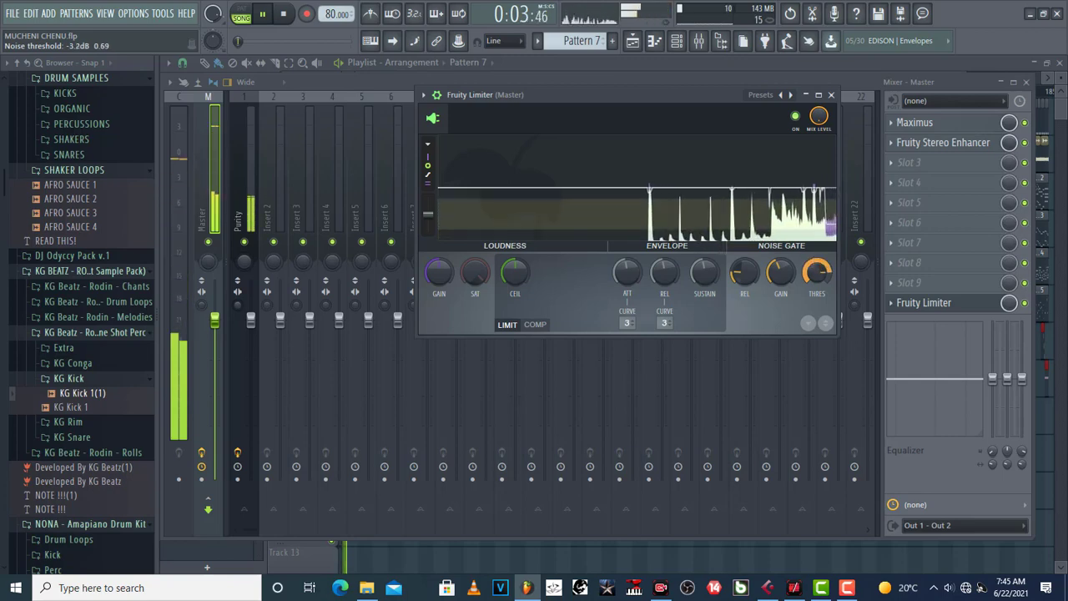
pyautogui.press('space')
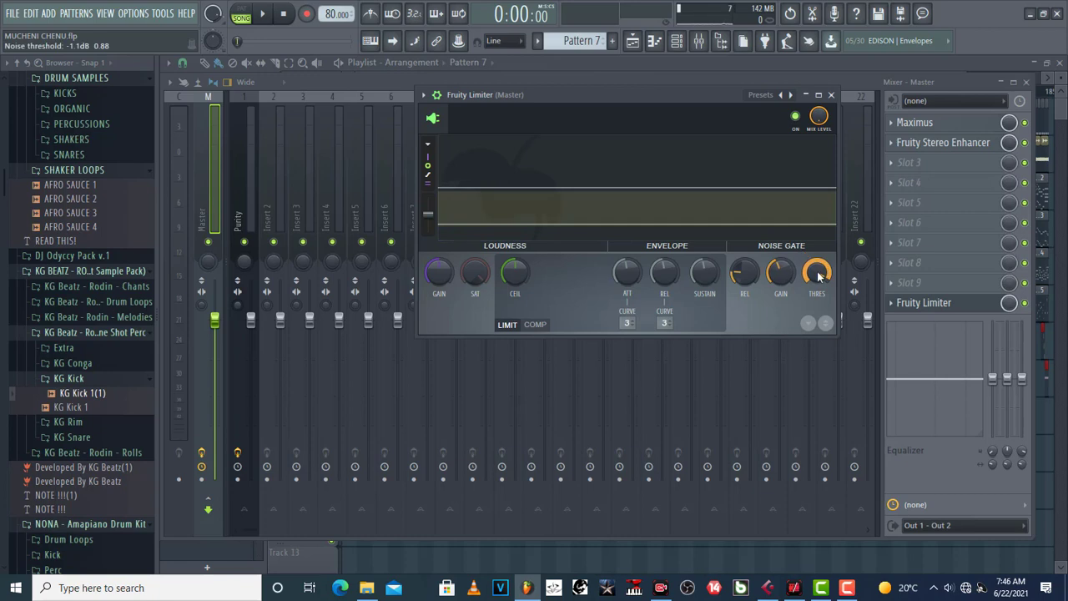
# - Lower the noise gate threshold to -INF dB during playback to hear the song without gating
pyautogui.press('space')
pyautogui.moveTo(818, 276); pyautogui.dragTo(814, 278)
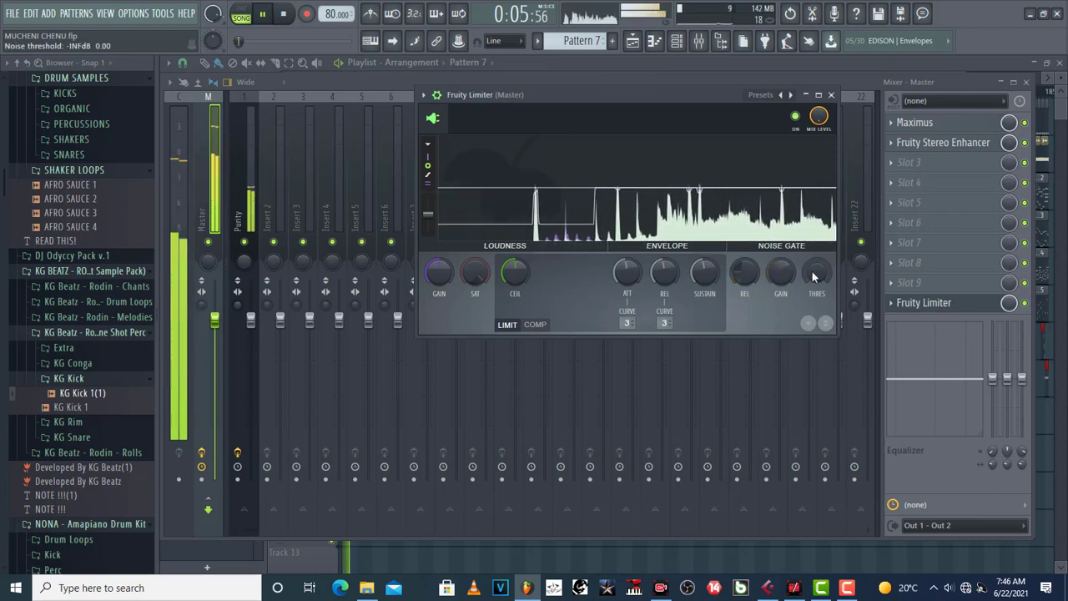
pyautogui.press('space')
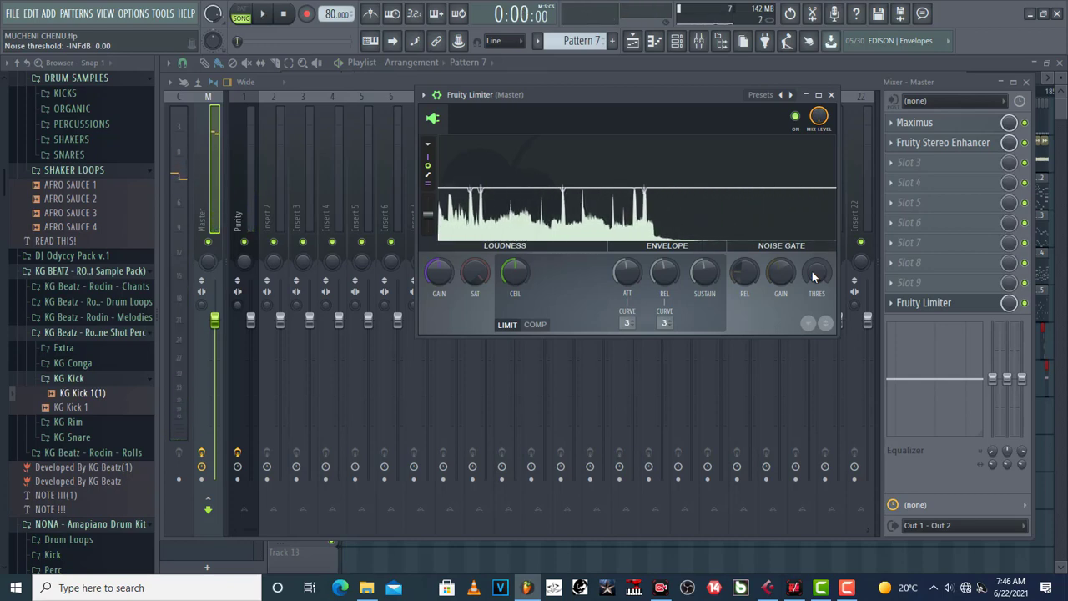
# - Sweep the noise gate threshold up to 0.0 dB and back to -INF dB, and play the song to compare
pyautogui.moveTo(819, 274); pyautogui.dragTo(819, 217)
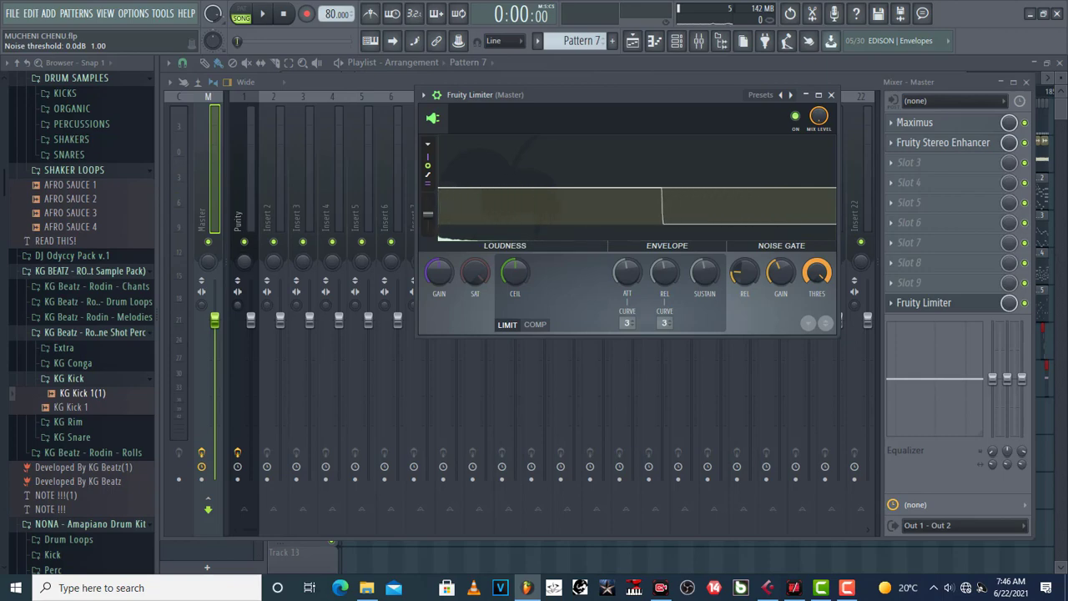
pyautogui.moveTo(819, 217); pyautogui.dragTo(819, 300)
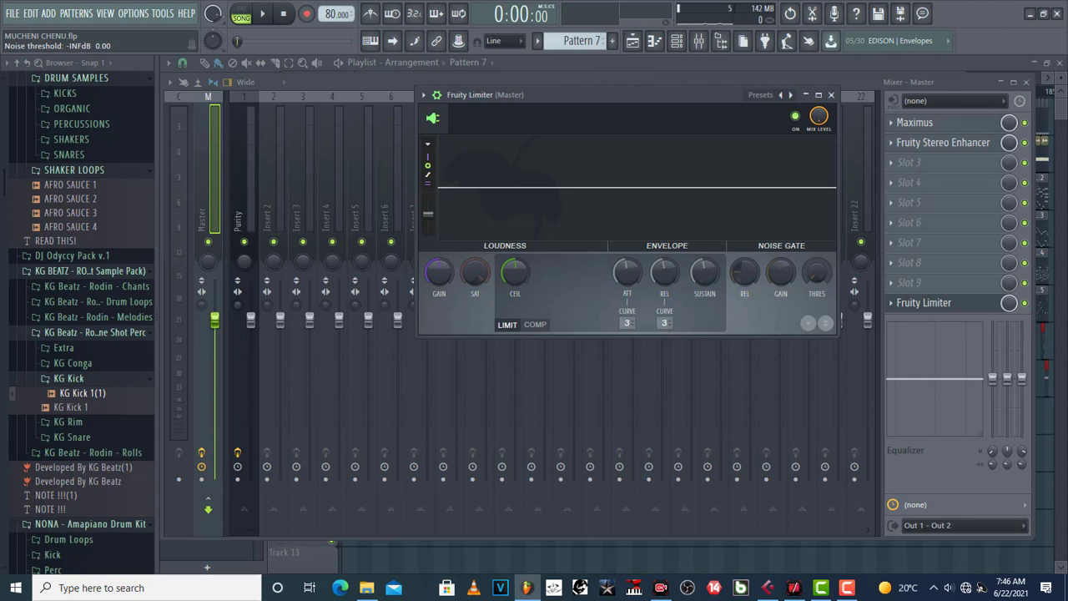
pyautogui.moveTo(817, 271); pyautogui.dragTo(818, 334)
pyautogui.press('space')
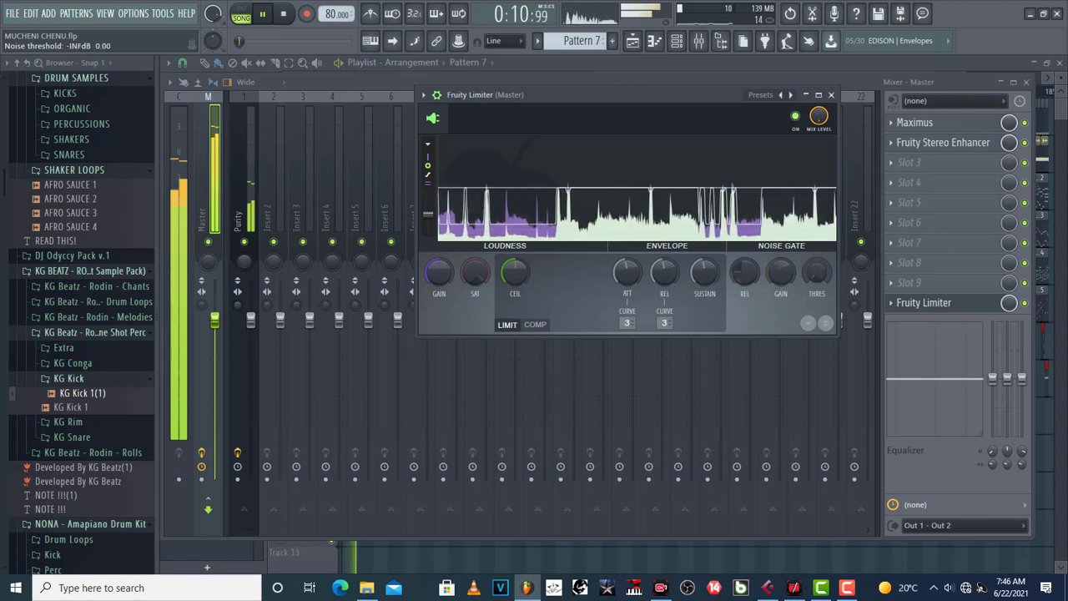
pyautogui.press('space')
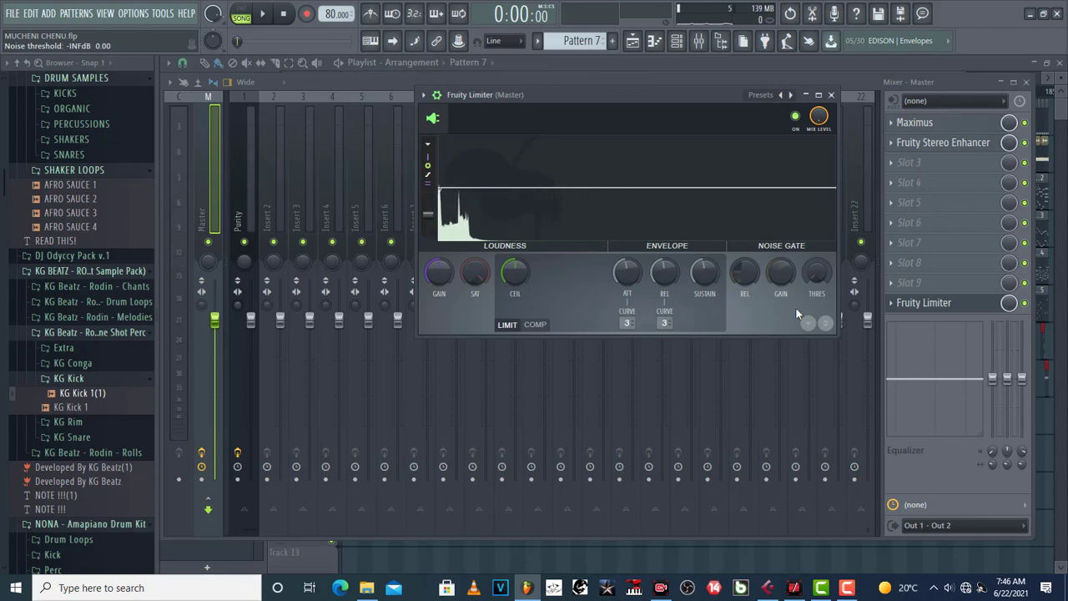
# - Sweep the noise gate threshold through its range again and set it to about -21 dB during playback
pyautogui.moveTo(817, 272); pyautogui.dragTo(817, 217)
pyautogui.moveTo(817, 272); pyautogui.dragTo(817, 334)
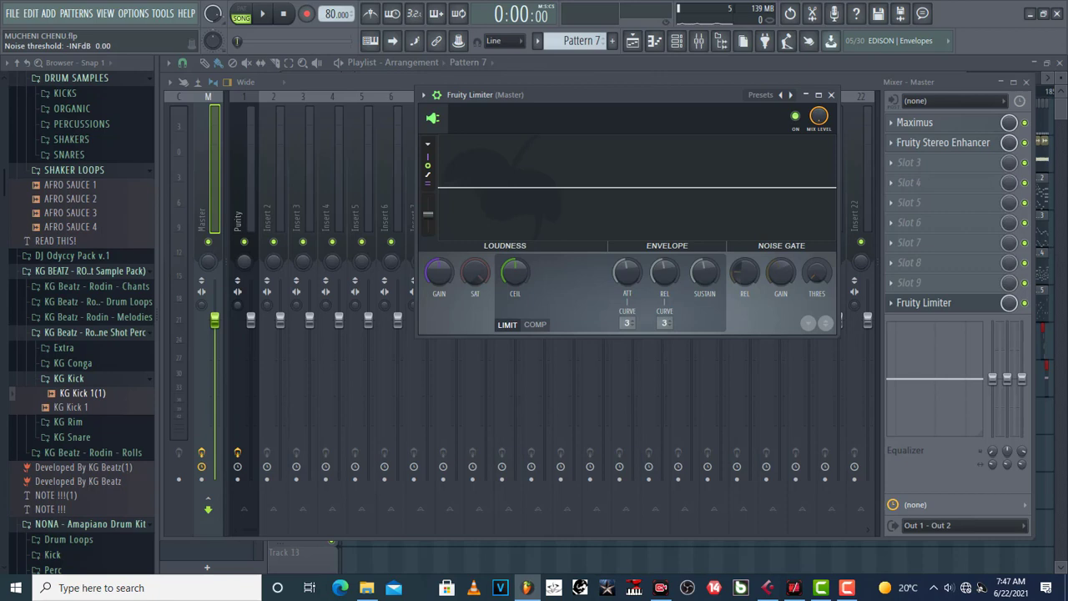
pyautogui.moveTo(817, 271); pyautogui.dragTo(817, 260)
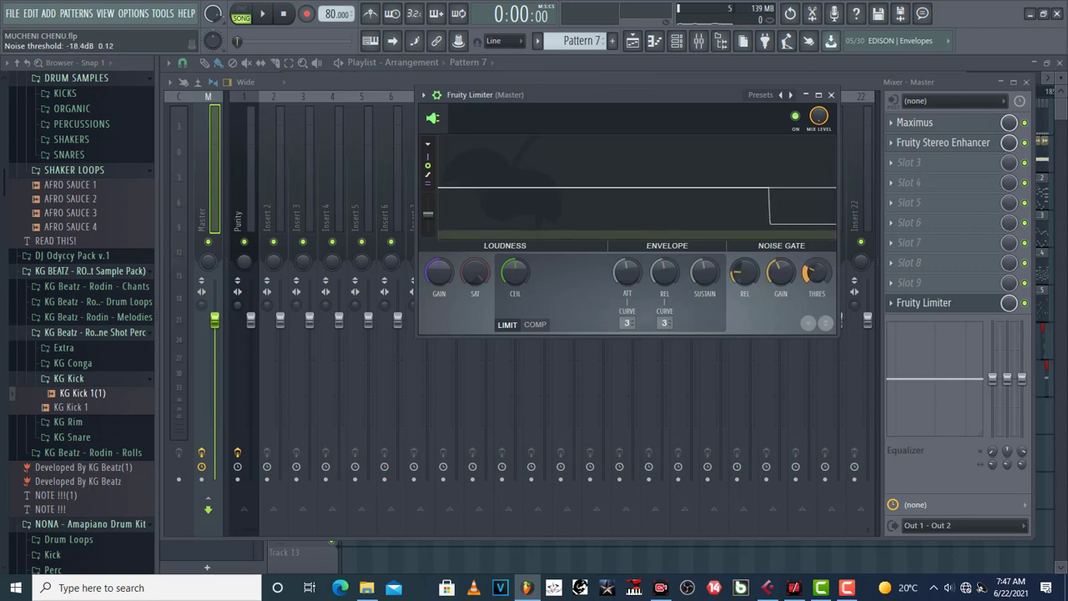
pyautogui.press('space')
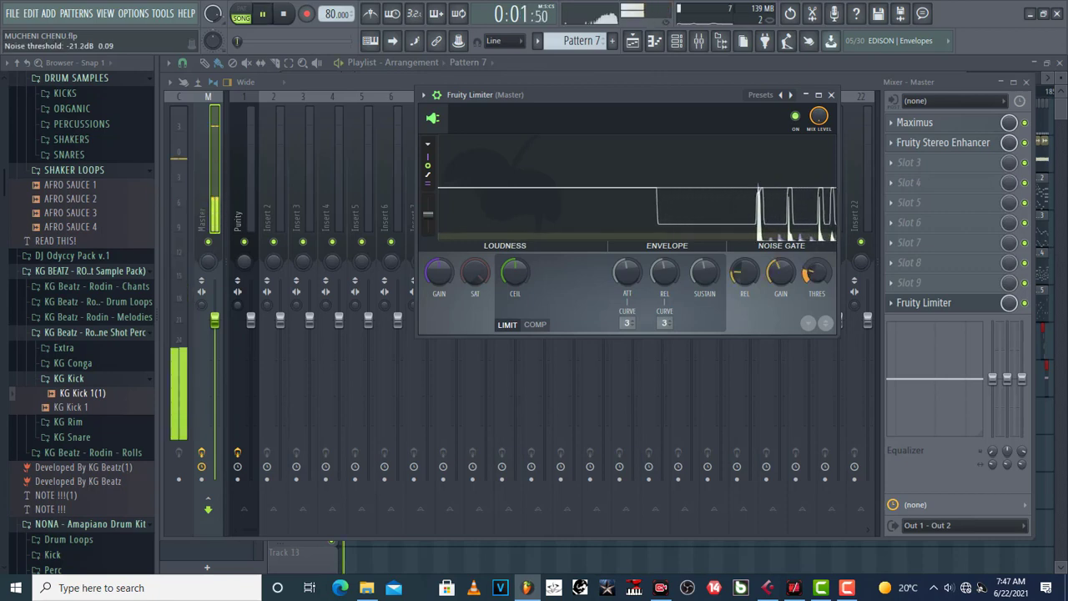
# - Stop playback and lower the noise gate gain to -INF dB, bringing it back up to about -31 dB
pyautogui.moveTo(817, 271); pyautogui.dragTo(785, 288)
pyautogui.press('space')
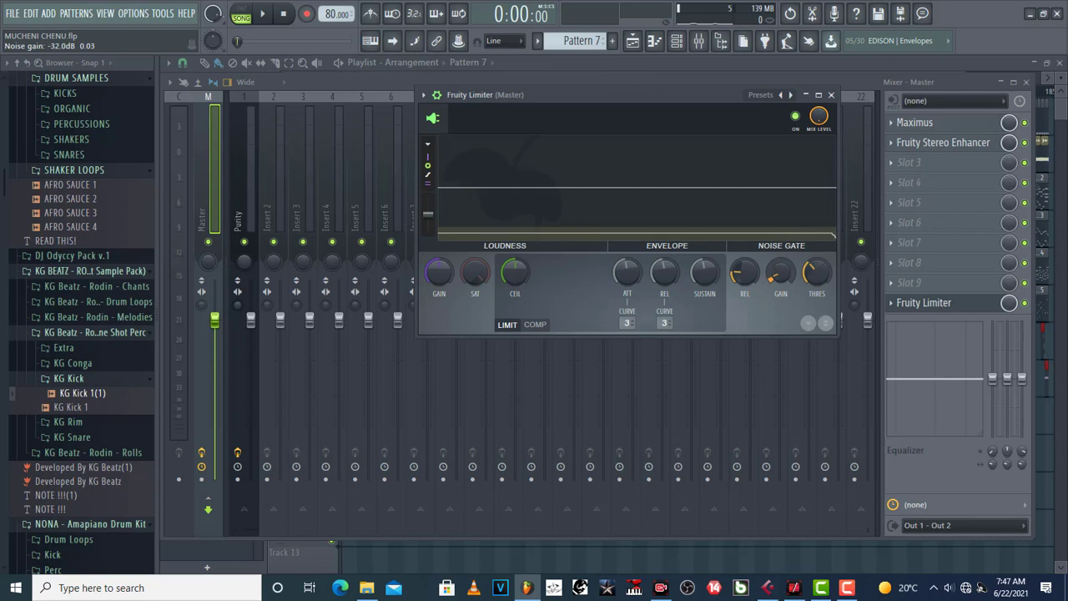
pyautogui.moveTo(781, 271); pyautogui.dragTo(781, 292)
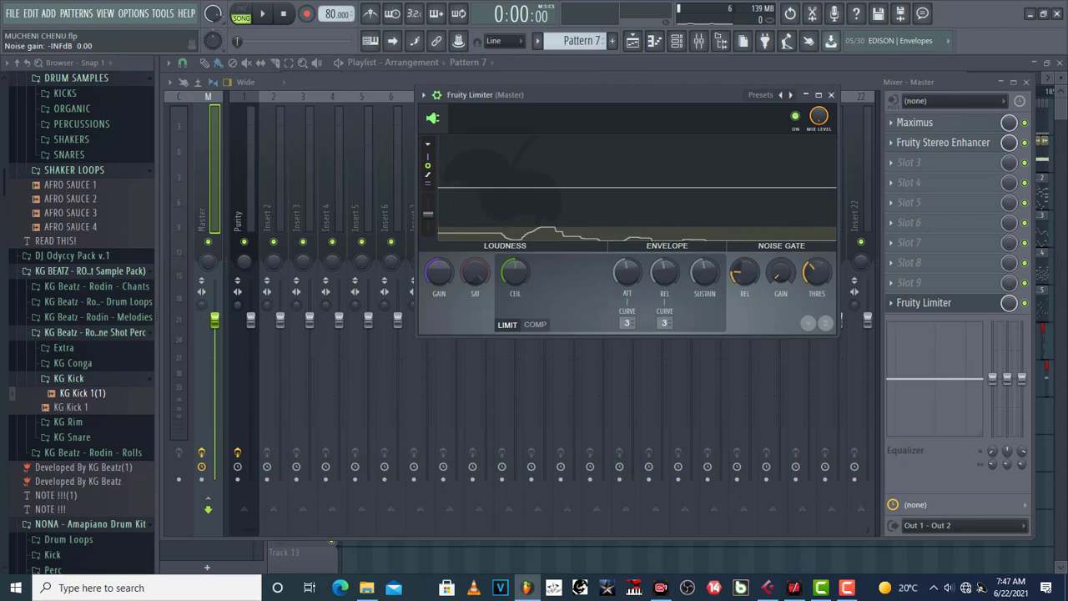
pyautogui.moveTo(780, 271); pyautogui.dragTo(781, 266)
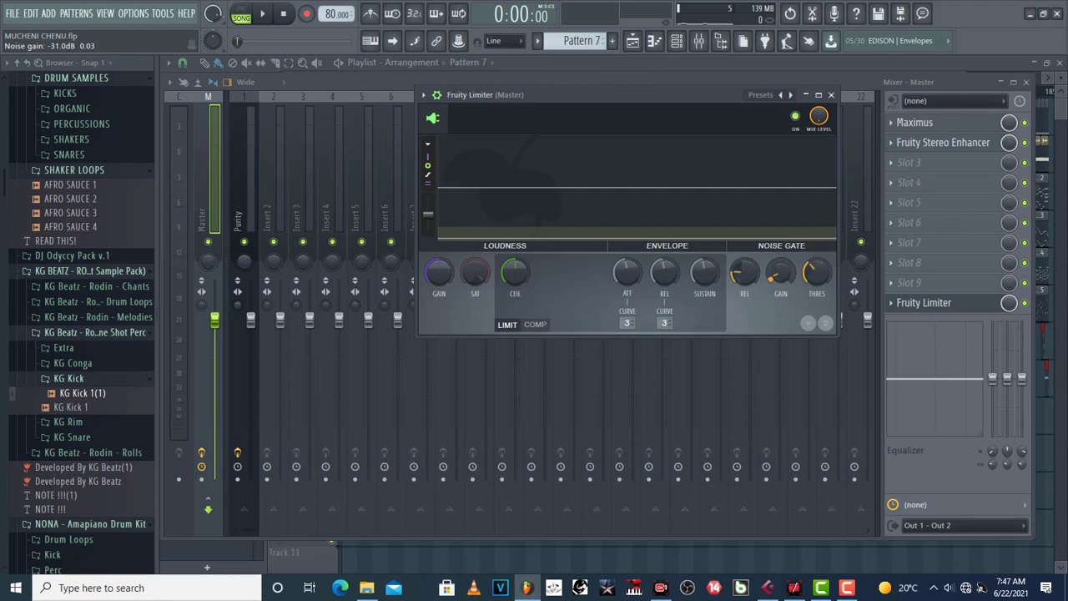
# - During playback, set the noise gate gain to 0.0 dB and raise the threshold slightly above -15.8 dB
pyautogui.press('space')
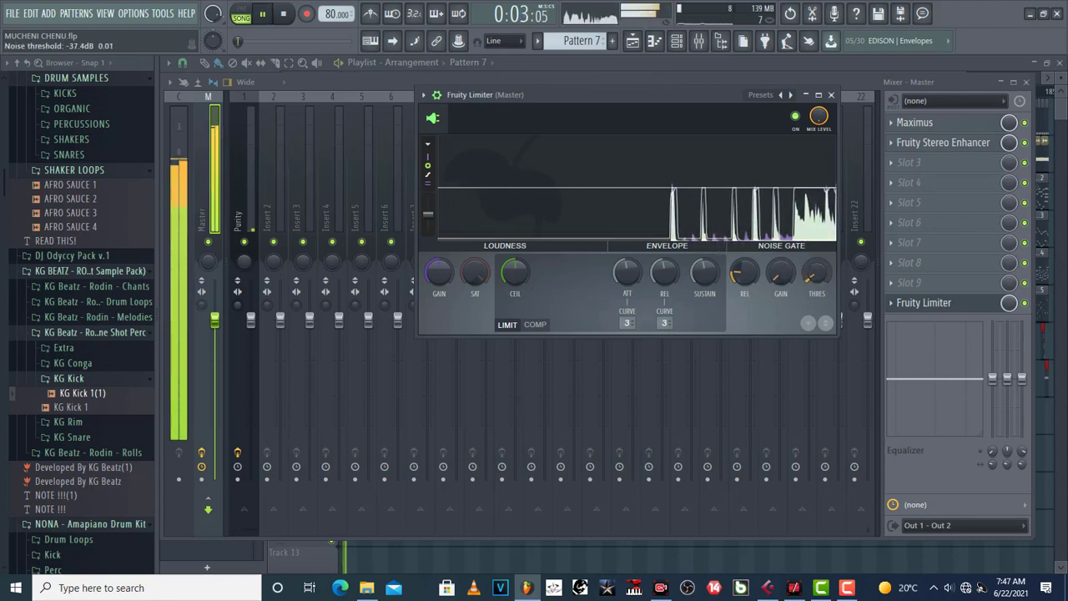
pyautogui.moveTo(817, 272); pyautogui.dragTo(780, 250)
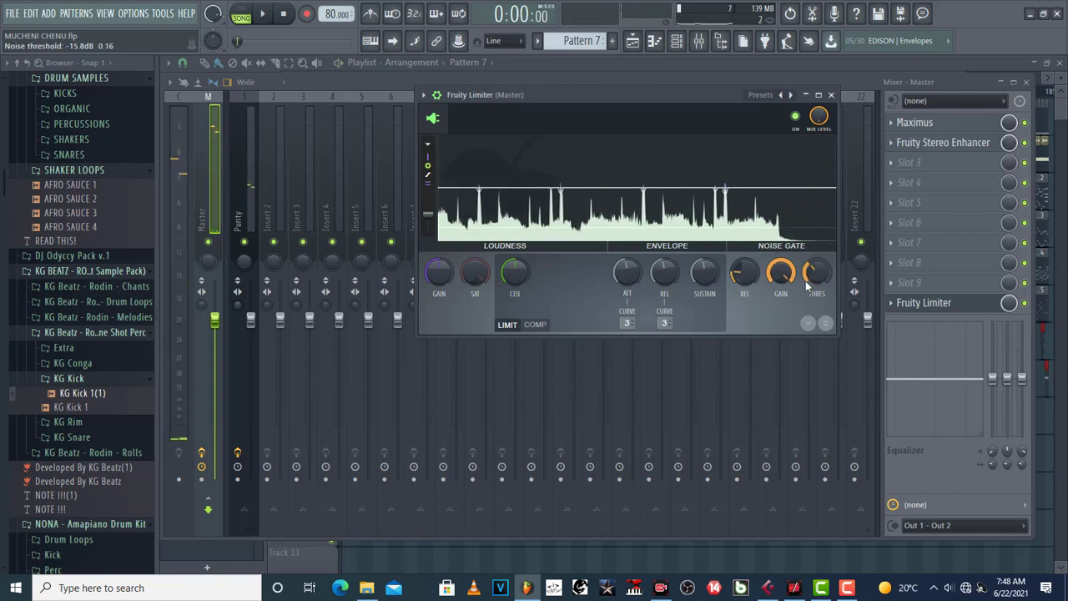
pyautogui.press('space')
pyautogui.moveTo(806, 280); pyautogui.dragTo(814, 272)
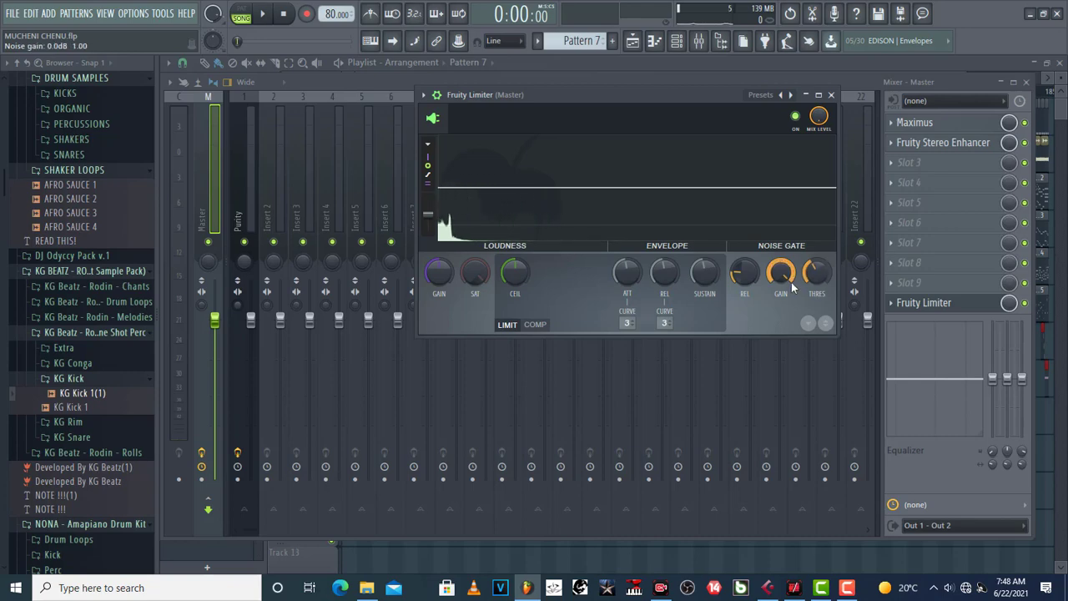
# - Play the song to hear the noise gate with its gain at 0.0 dB
pyautogui.moveTo(788, 281); pyautogui.dragTo(786, 239)
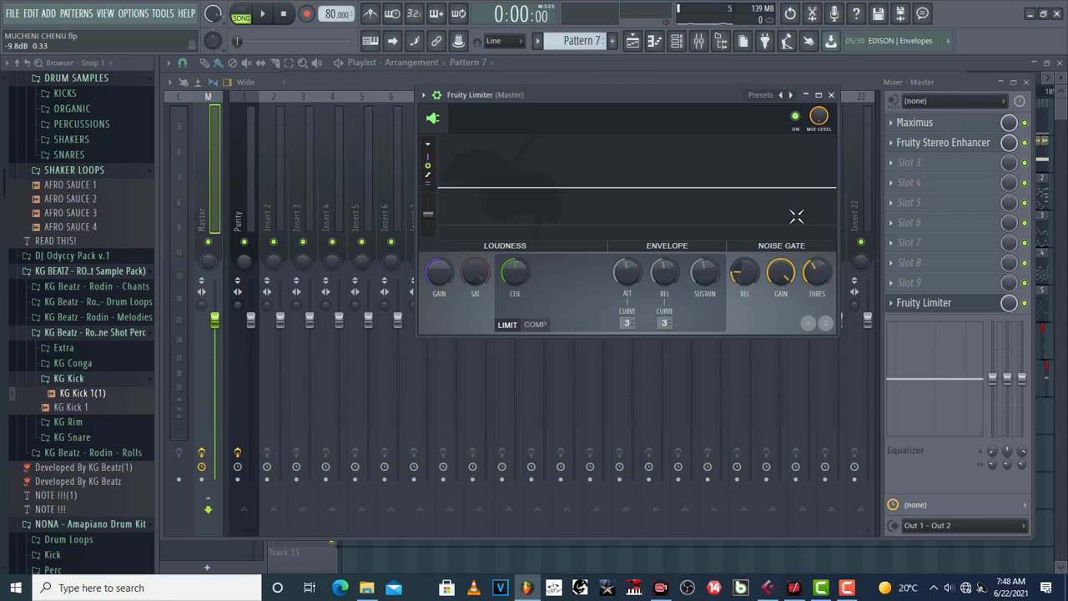
pyautogui.press('space')
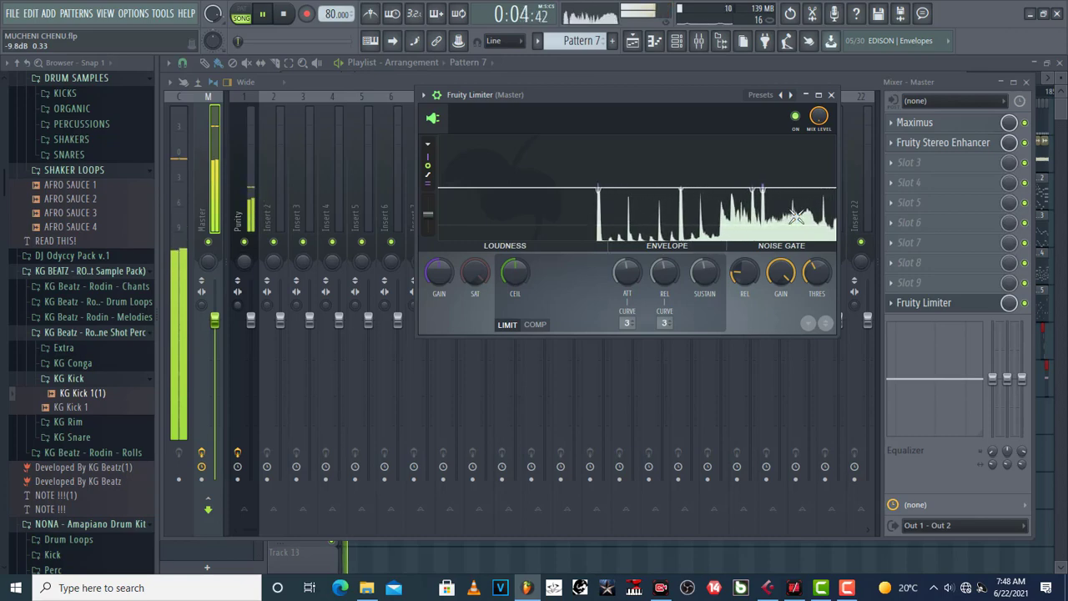
pyautogui.press('space')
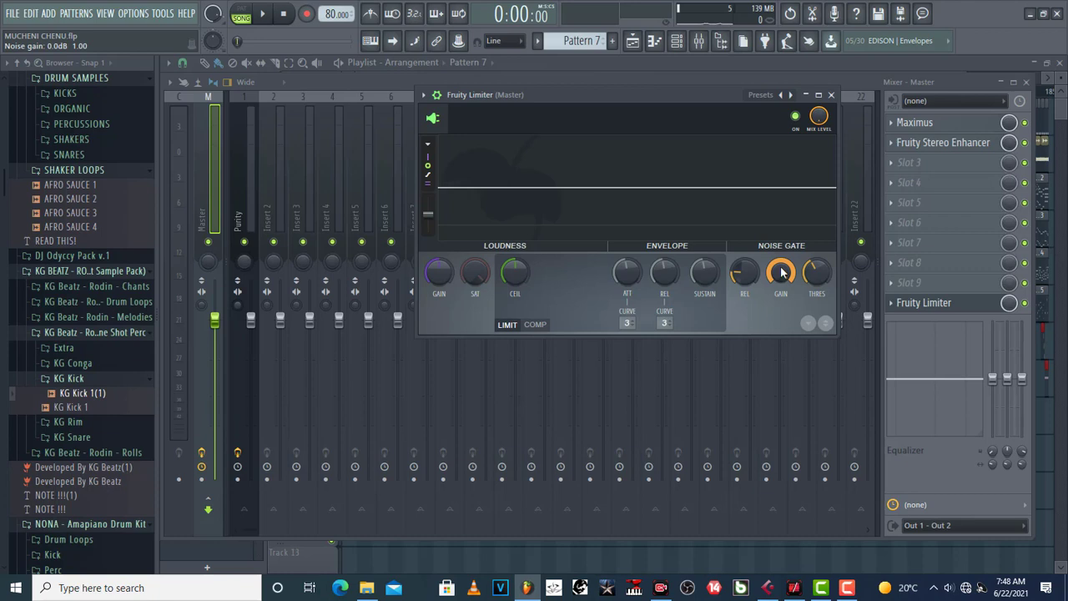
# - Lower the noise gate gain to about -8.5 dB
pyautogui.moveTo(784, 275)
pyautogui.mouseDown()
pyautogui.moveTo(783, 342)
pyautogui.moveTo(784, 267)
pyautogui.mouseUp()
pyautogui.moveTo(783, 273); pyautogui.dragTo(783, 297)
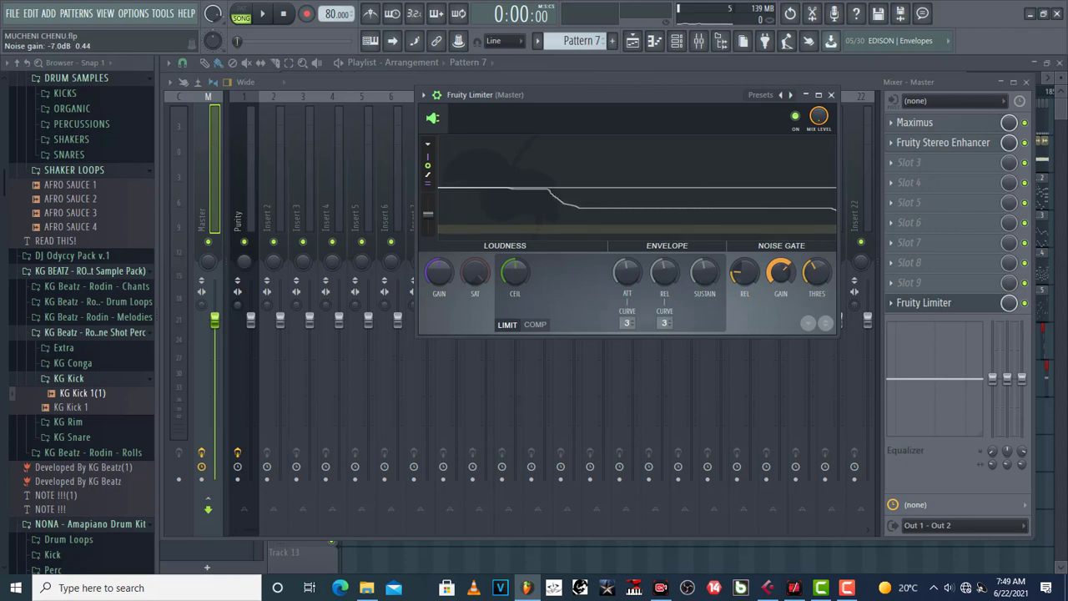
pyautogui.moveTo(783, 297); pyautogui.dragTo(783, 305)
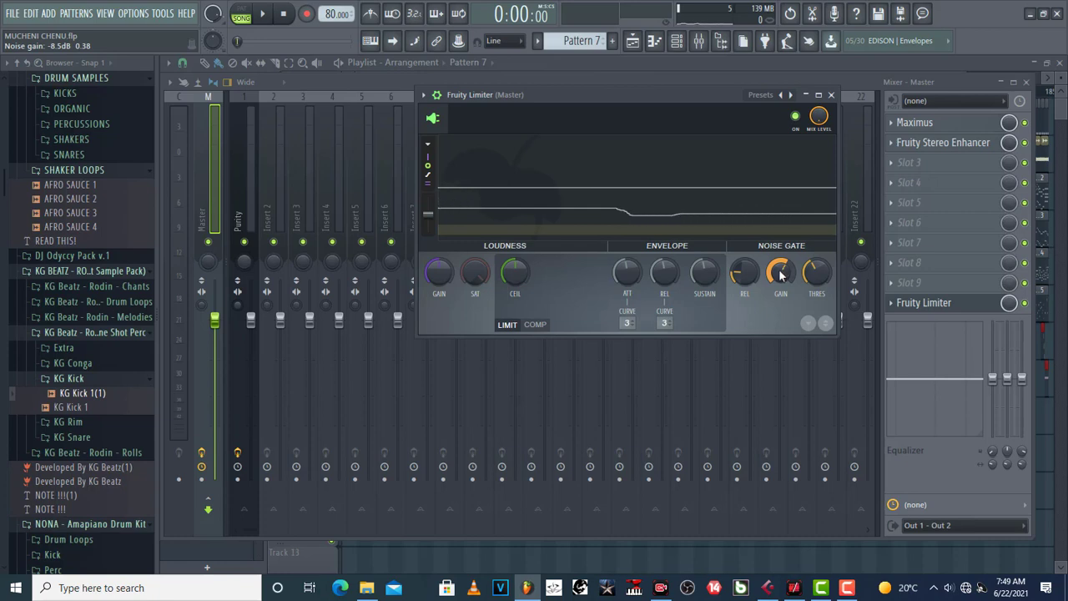
# - Raise the noise gate gain again and bring it all the way down to -INF dB
pyautogui.moveTo(780, 279); pyautogui.dragTo(775, 207)
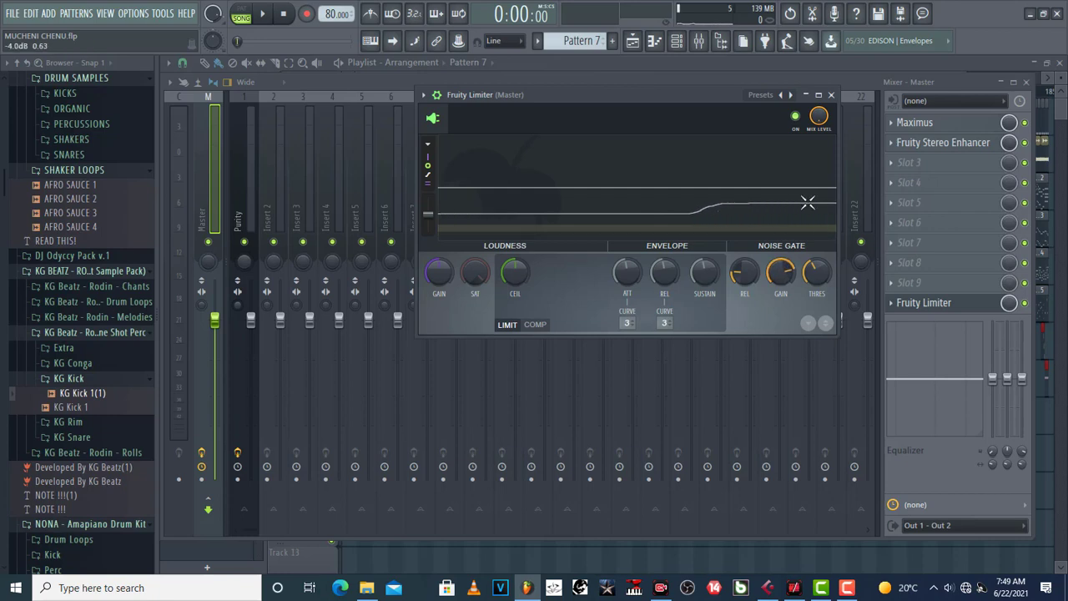
pyautogui.moveTo(798, 219)
pyautogui.mouseDown()
pyautogui.moveTo(794, 246)
pyautogui.moveTo(783, 205)
pyautogui.moveTo(831, 193)
pyautogui.moveTo(812, 173)
pyautogui.moveTo(809, 246)
pyautogui.moveTo(809, 205)
pyautogui.mouseUp()
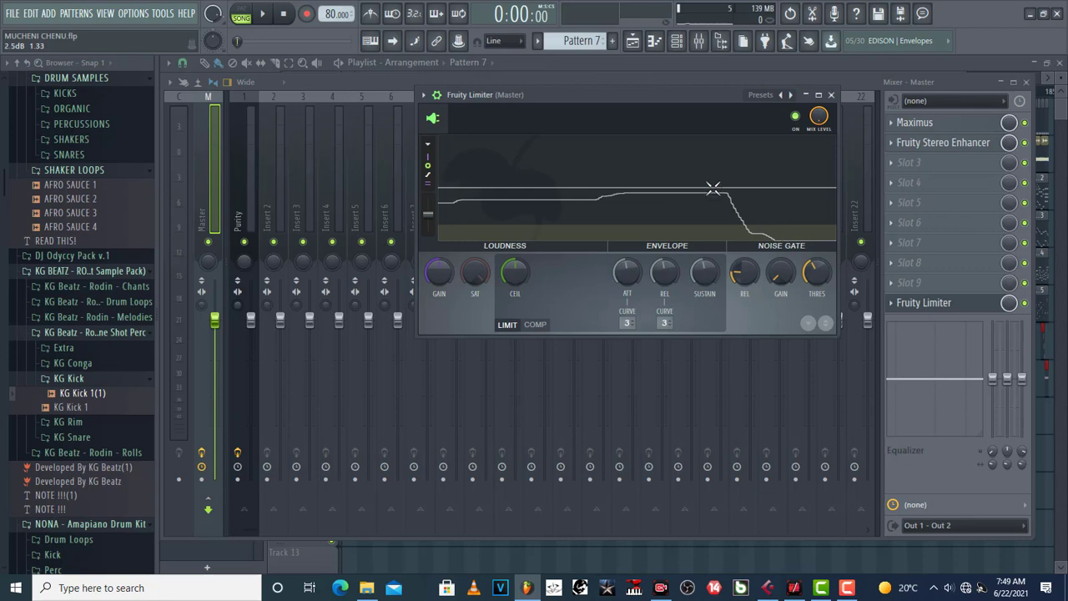
pyautogui.moveTo(714, 203); pyautogui.dragTo(796, 277)
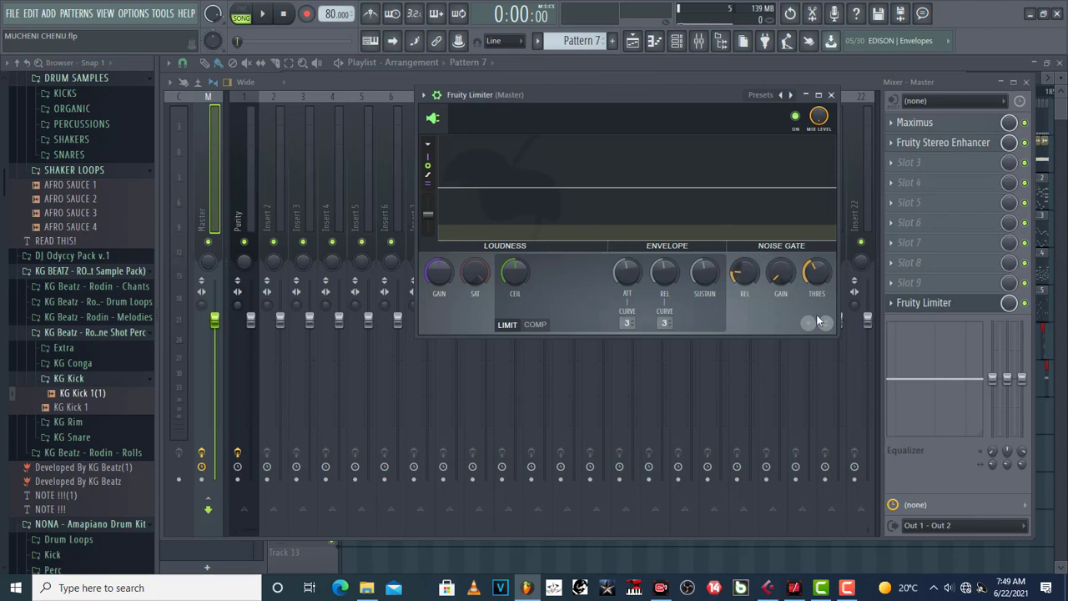
# - Set the noise gate gain to 0.0 dB and play the song briefly to hear it
pyautogui.moveTo(781, 271); pyautogui.dragTo(780, 234)
pyautogui.moveTo(815, 276)
pyautogui.mouseDown()
pyautogui.moveTo(815, 305)
pyautogui.moveTo(814, 282)
pyautogui.mouseUp()
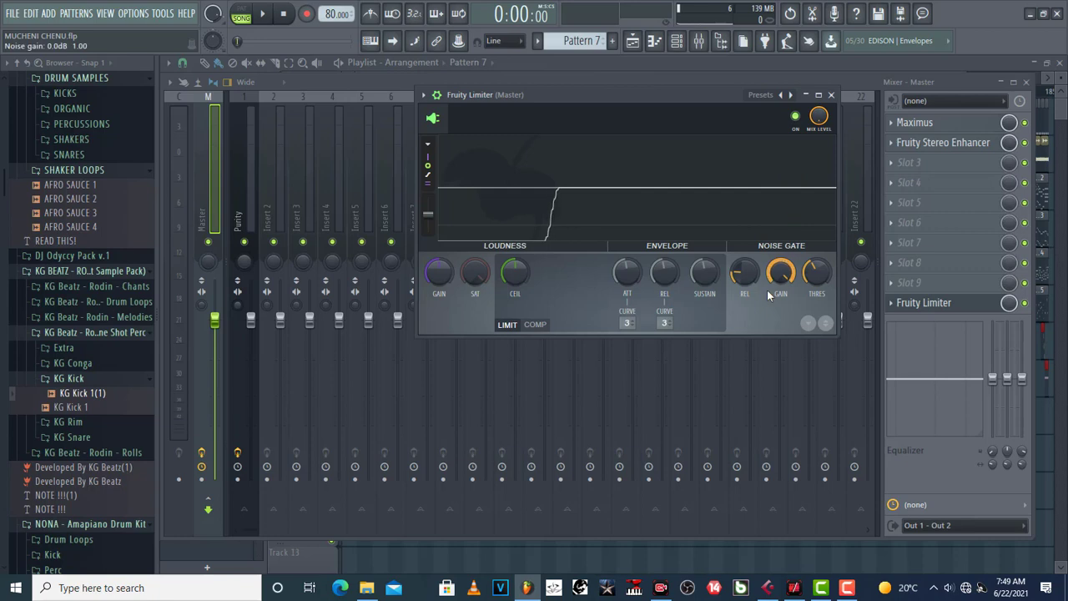
pyautogui.moveTo(774, 275)
pyautogui.mouseDown()
pyautogui.moveTo(775, 313)
pyautogui.moveTo(781, 275)
pyautogui.mouseUp()
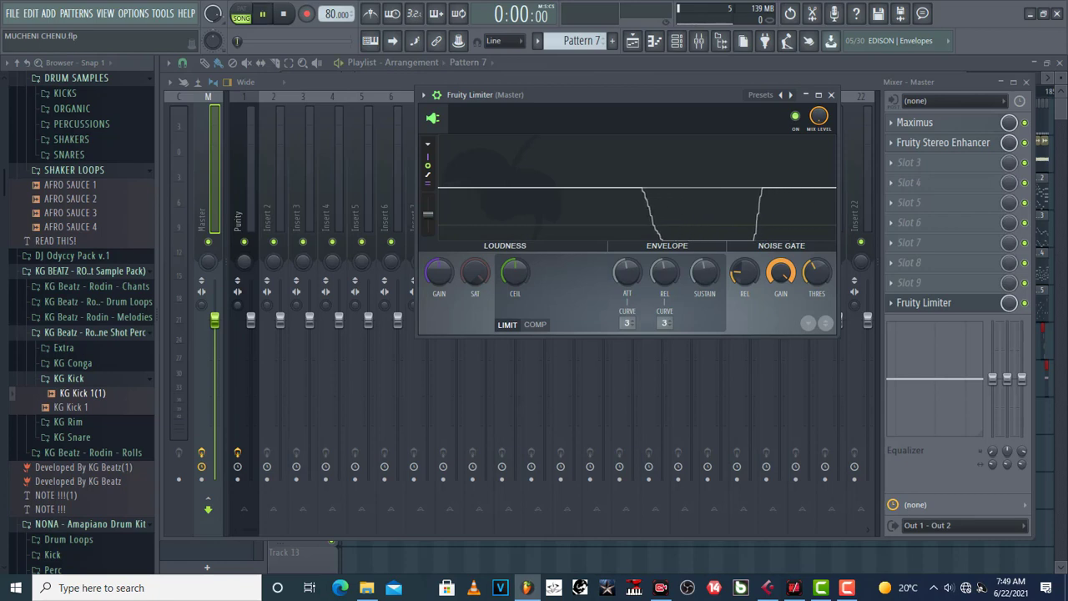
pyautogui.press('space')
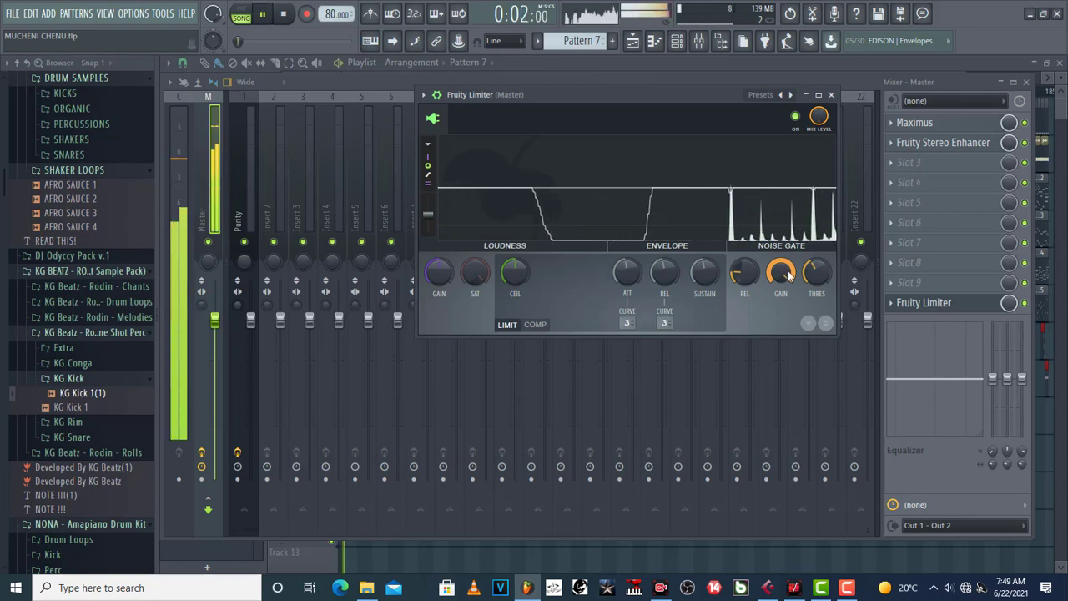
pyautogui.press('space')
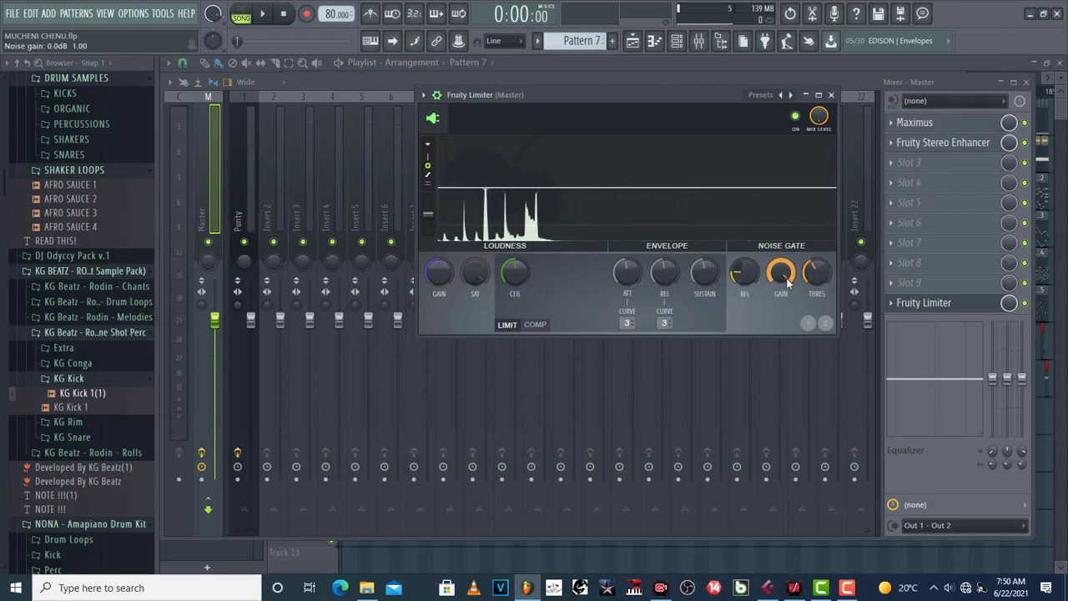
# - During playback, lower the noise gate gain to -INF dB and raise the threshold, stopping the song at the end
pyautogui.press('space')
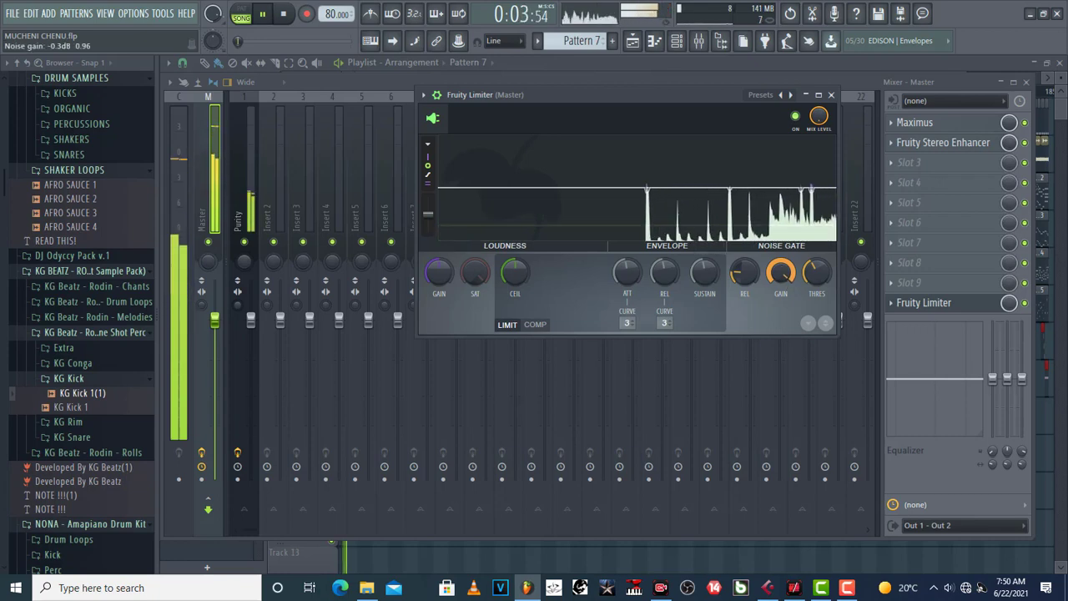
pyautogui.moveTo(780, 272)
pyautogui.mouseDown()
pyautogui.moveTo(780, 334)
pyautogui.moveTo(785, 263)
pyautogui.moveTo(817, 267)
pyautogui.moveTo(817, 254)
pyautogui.moveTo(779, 292)
pyautogui.moveTo(780, 258)
pyautogui.moveTo(780, 292)
pyautogui.mouseUp()
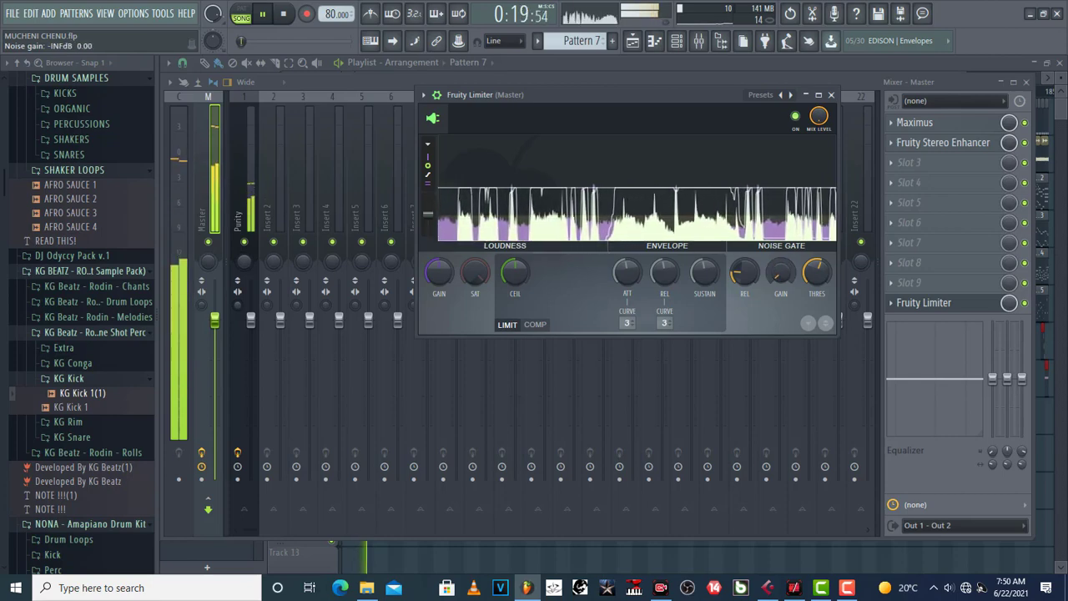
pyautogui.press('space')
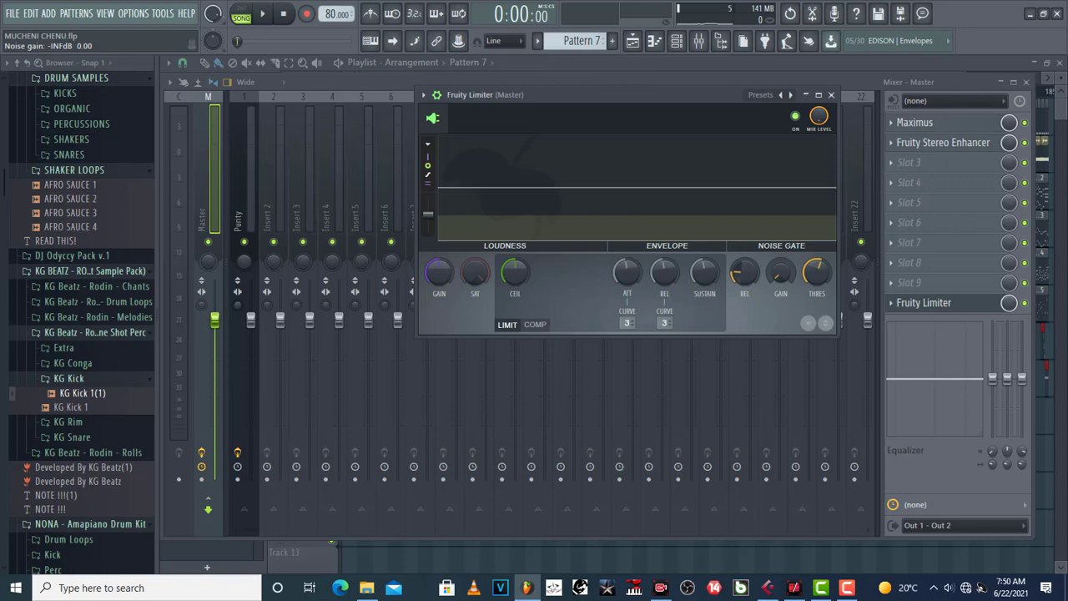
# - Play the song from the start and raise the noise gate gain to about -3.2 dB before stopping
pyautogui.scroll(3, 778, 276)
pyautogui.press('space')
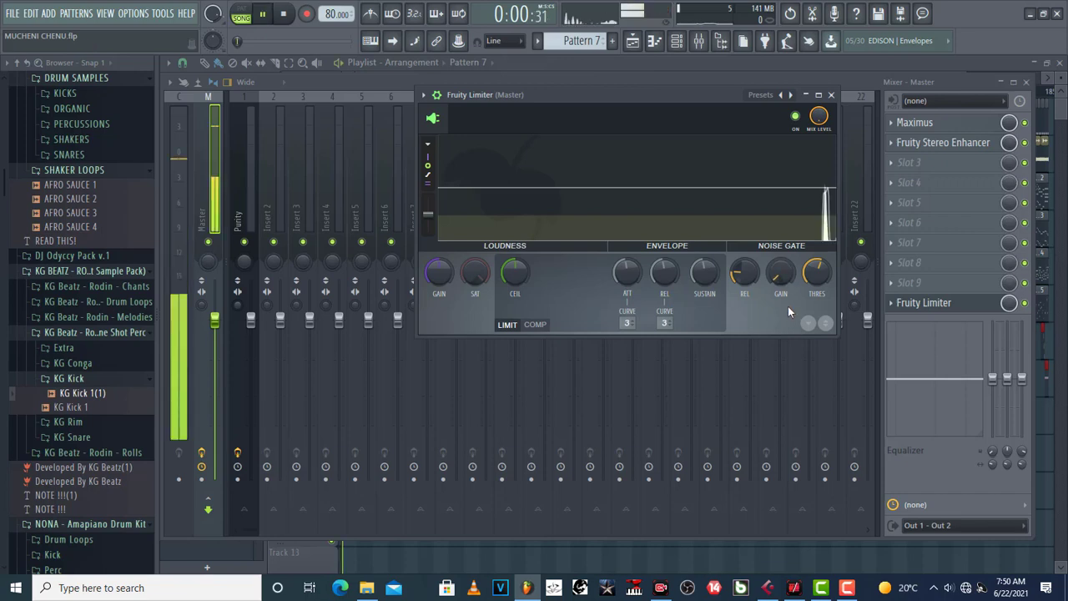
pyautogui.moveTo(781, 271)
pyautogui.mouseDown()
pyautogui.moveTo(780, 241)
pyautogui.moveTo(787, 301)
pyautogui.moveTo(787, 271)
pyautogui.mouseUp()
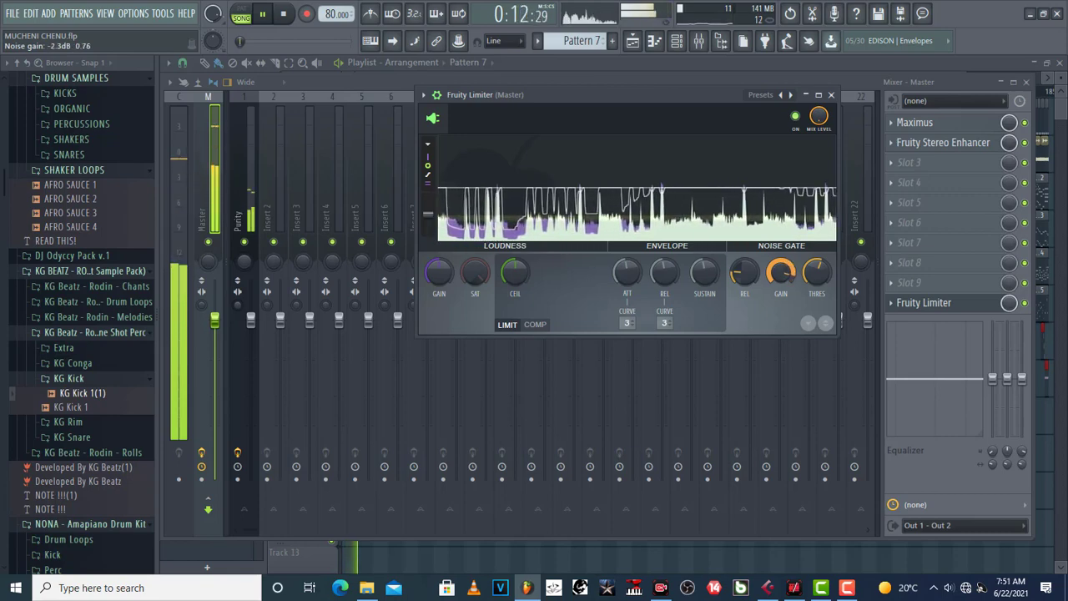
pyautogui.press('space')
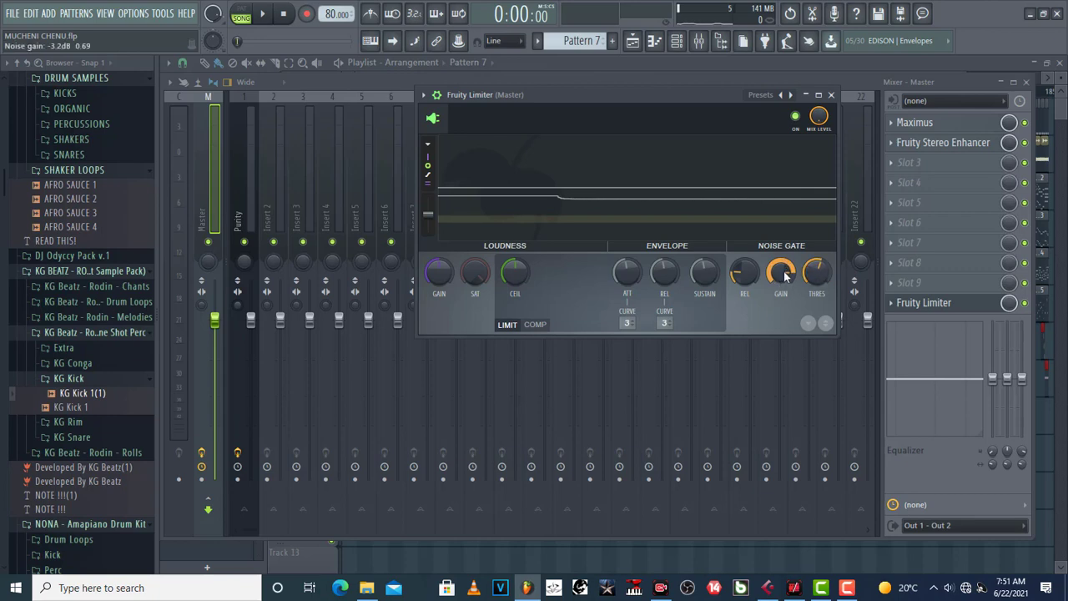
# - Sweep the noise gate gain between -INF dB and 0.0 dB with playback stopped, leaving it at -11.0 dB
pyautogui.moveTo(780, 271); pyautogui.dragTo(780, 317)
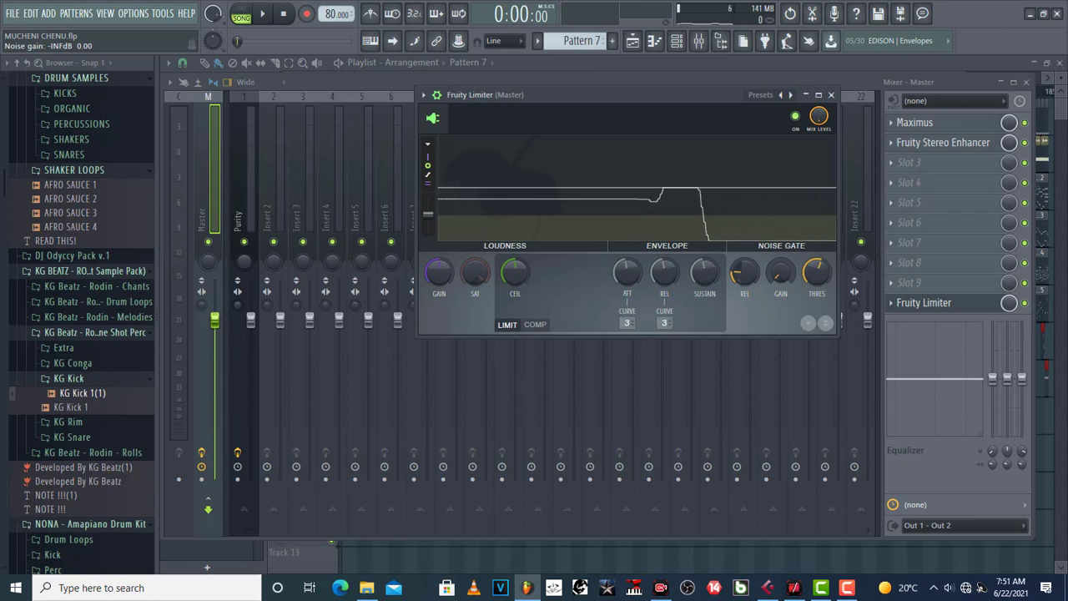
pyautogui.moveTo(780, 272); pyautogui.dragTo(780, 225)
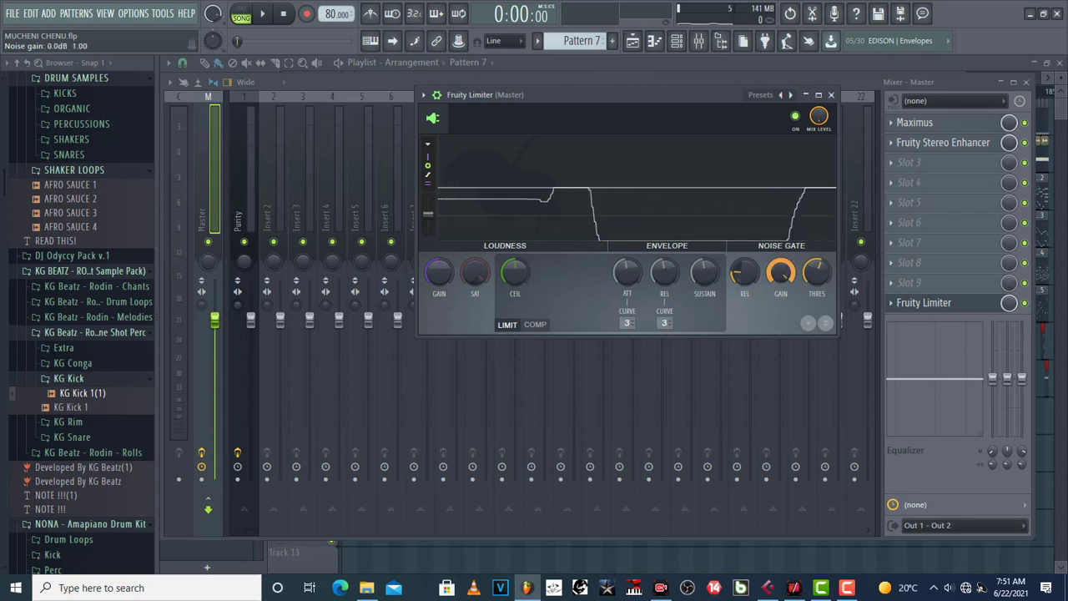
pyautogui.moveTo(780, 271); pyautogui.dragTo(781, 317)
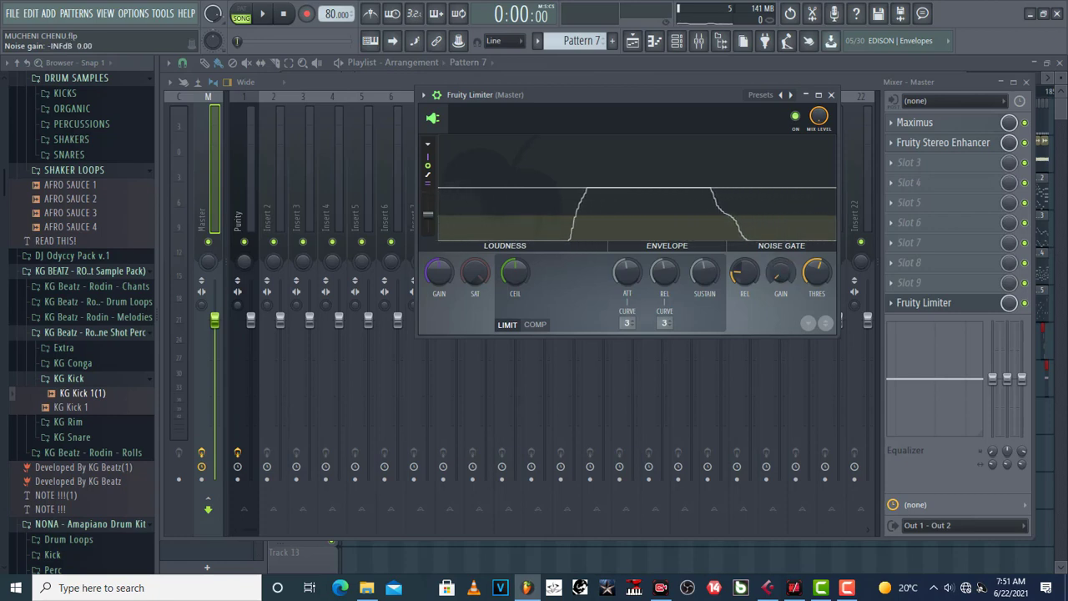
pyautogui.moveTo(780, 271); pyautogui.dragTo(780, 234)
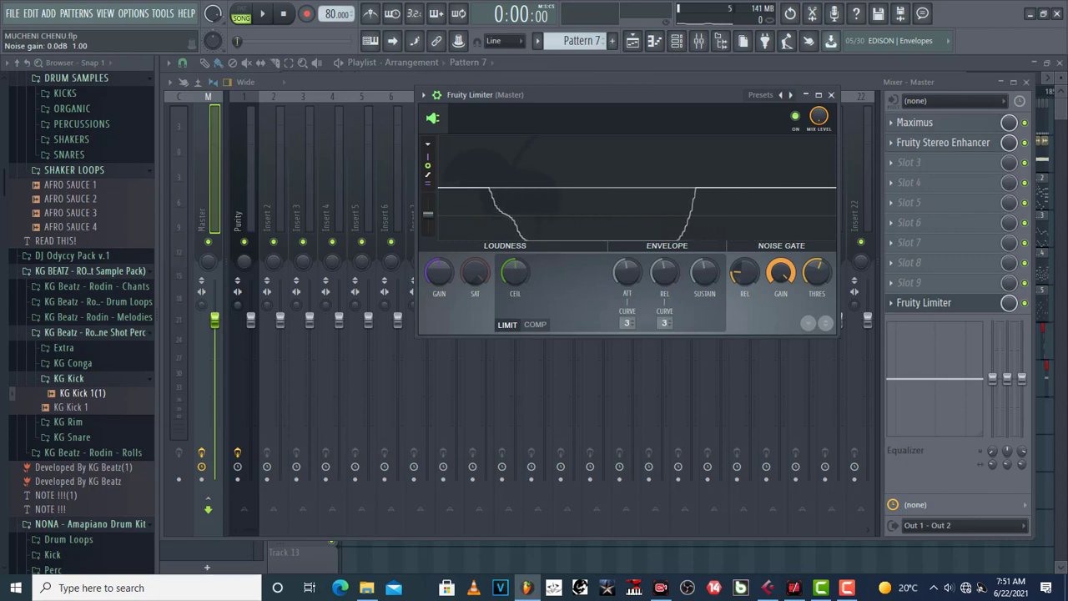
pyautogui.moveTo(782, 275); pyautogui.dragTo(782, 281)
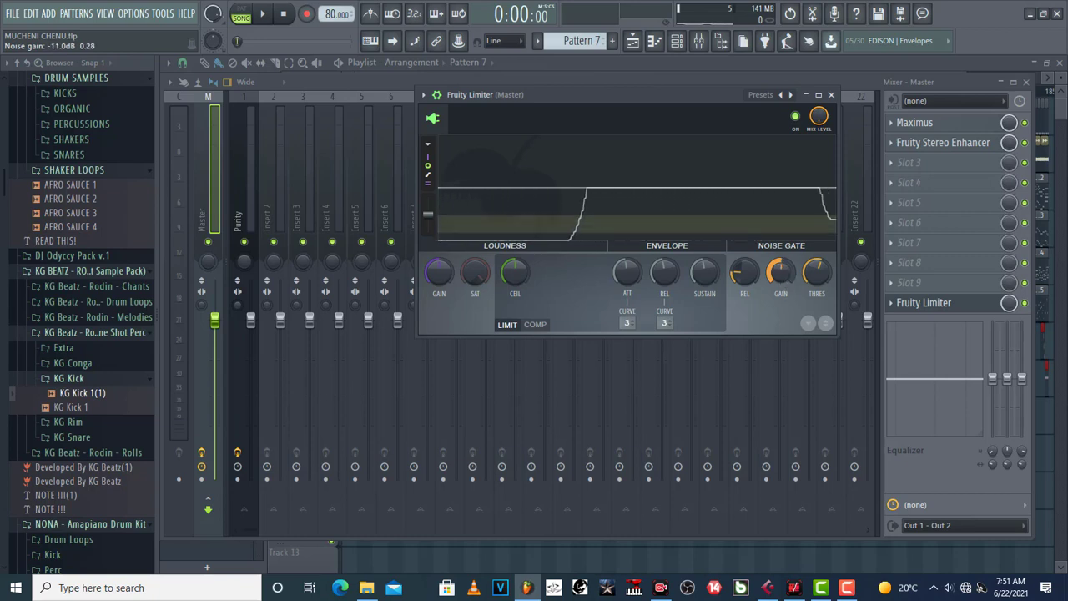
# - Play the song, raise the noise gate gain to 0.0 dB and stop playback
pyautogui.press('space')
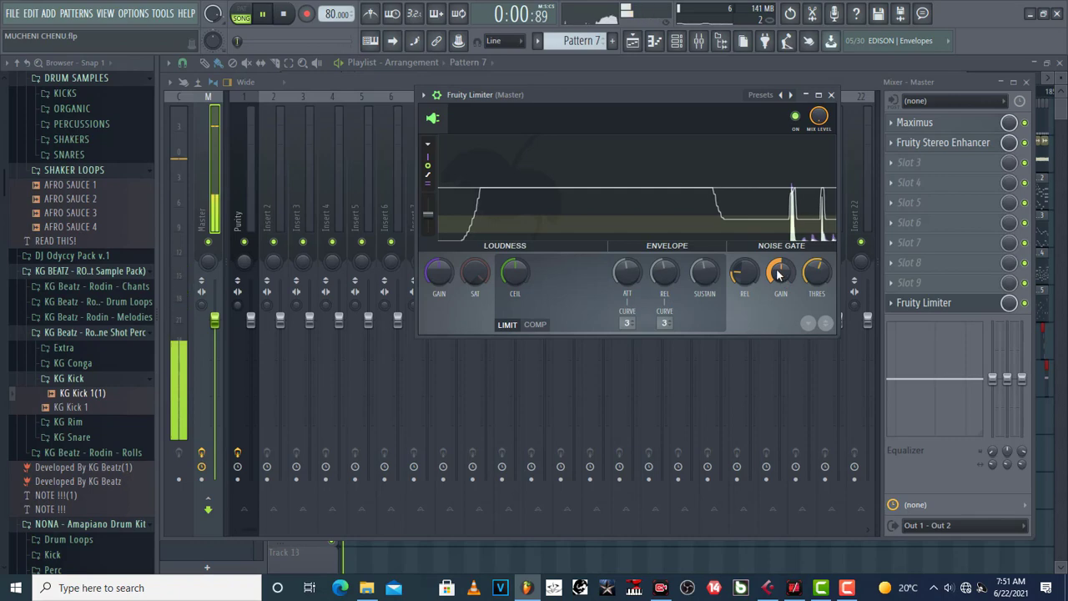
pyautogui.moveTo(781, 275); pyautogui.dragTo(782, 250)
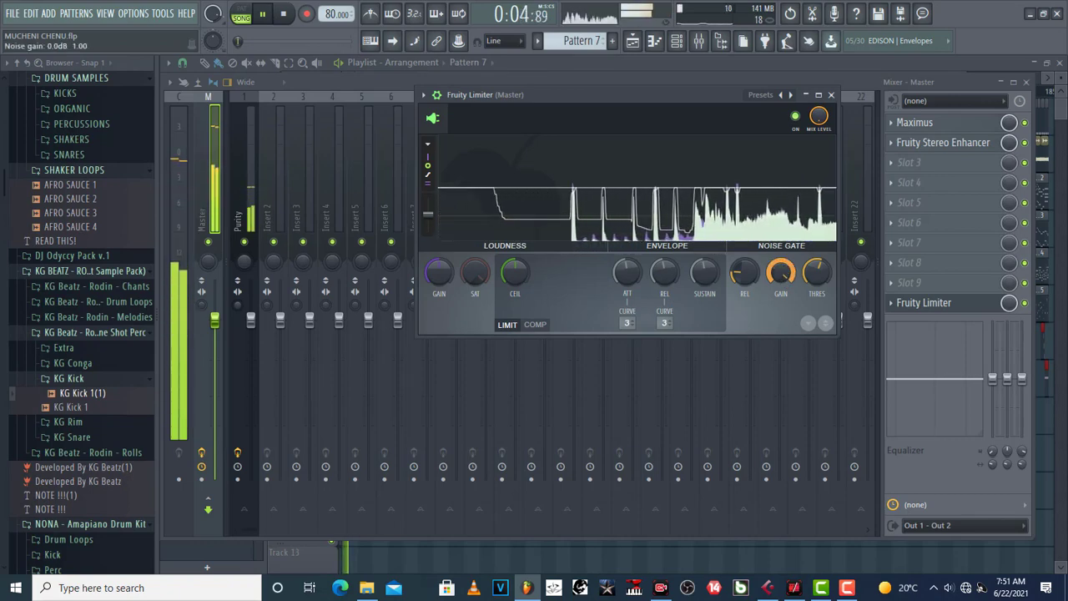
pyautogui.press('space')
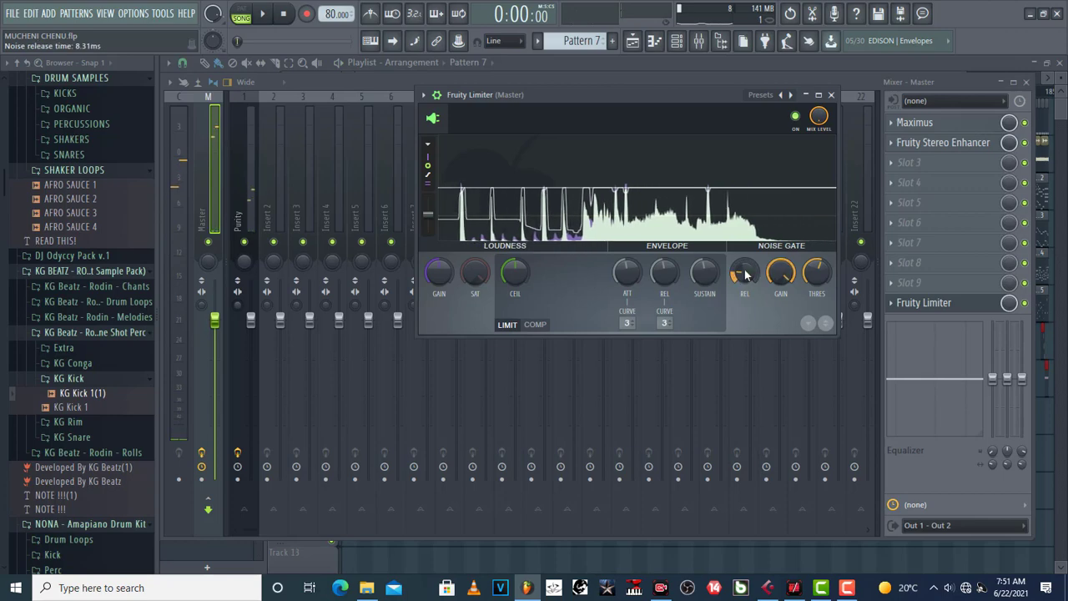
# - Sweep the noise gate release up to 2000 ms and reset it to its default of about 50 ms
pyautogui.moveTo(744, 272); pyautogui.dragTo(745, 282)
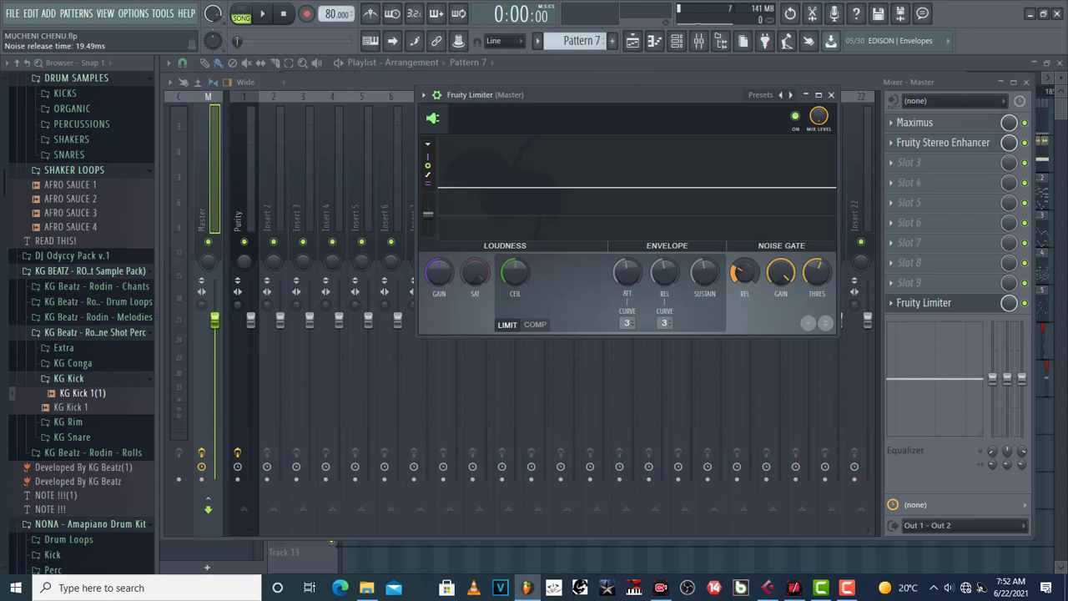
pyautogui.moveTo(744, 271); pyautogui.dragTo(745, 238)
pyautogui.click(753, 281)
pyautogui.moveTo(744, 271); pyautogui.dragTo(745, 238)
pyautogui.moveTo(758, 274); pyautogui.dragTo(744, 242)
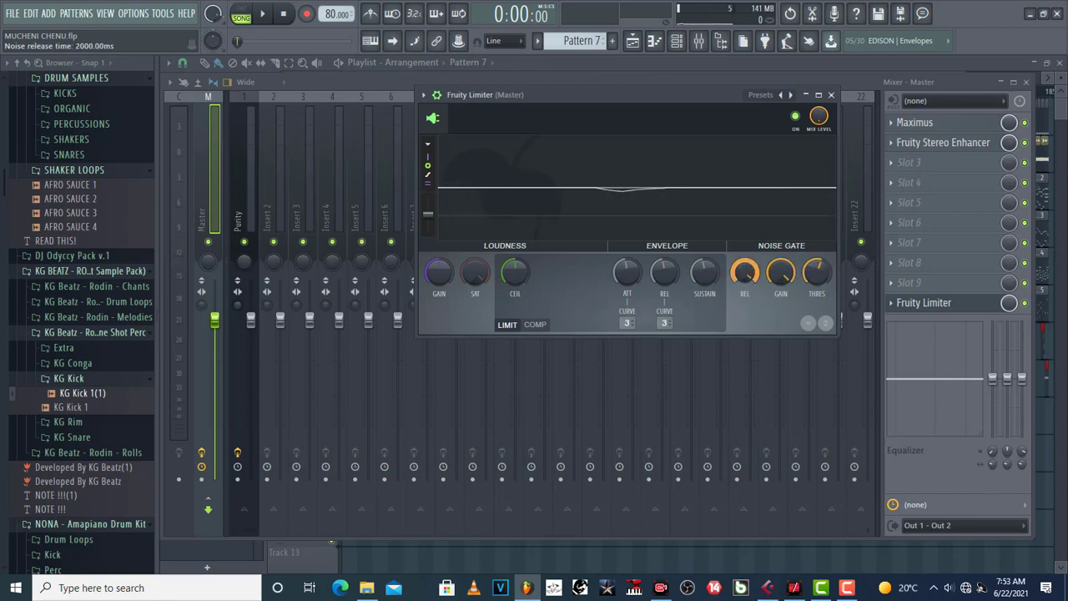
pyautogui.rightClick(742, 279)
pyautogui.click(777, 426)
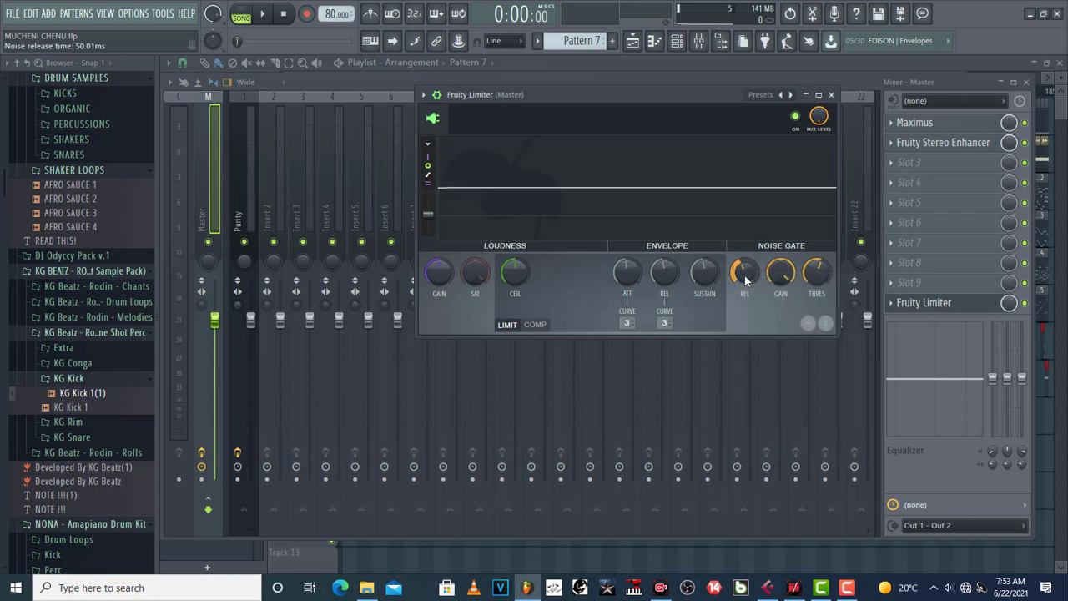
# - During playback, set the noise gate release to 2000 ms, raise the threshold and lower the gain to about halfway
pyautogui.press('space')
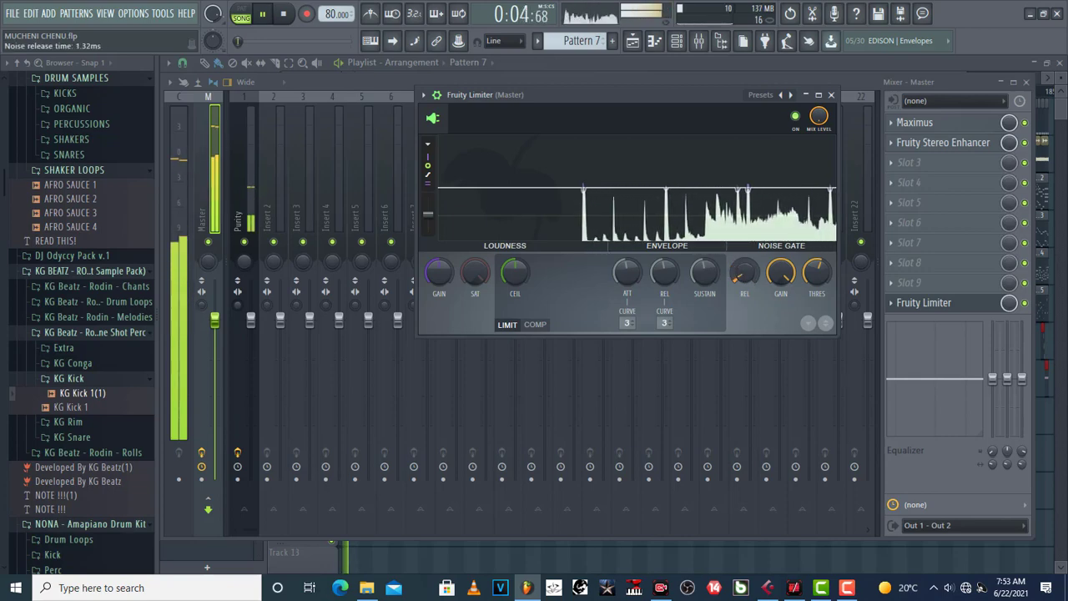
pyautogui.moveTo(748, 276); pyautogui.dragTo(749, 272)
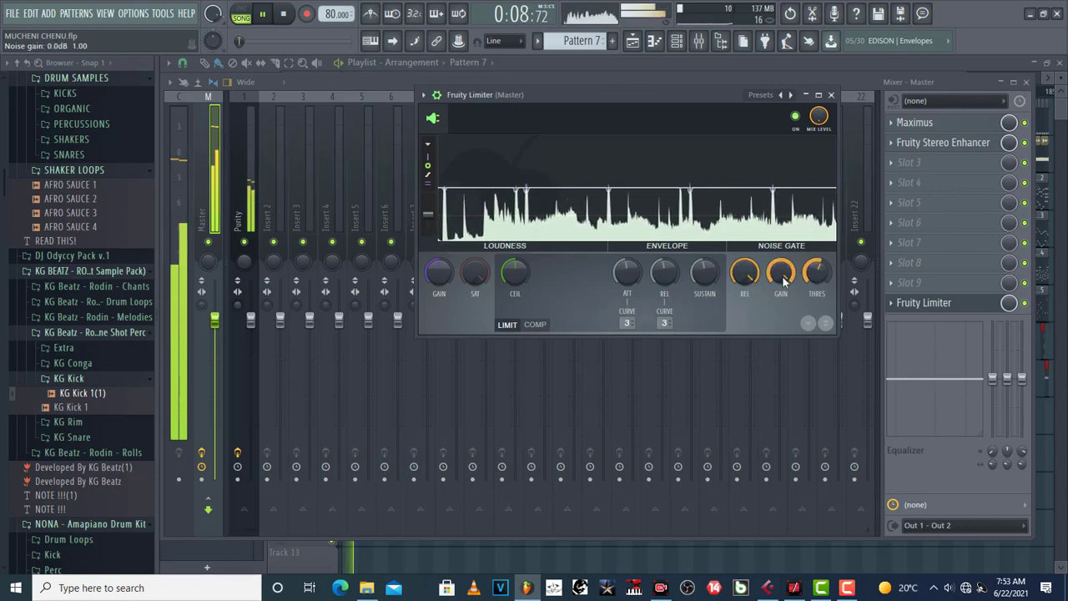
pyautogui.moveTo(817, 272); pyautogui.dragTo(745, 256)
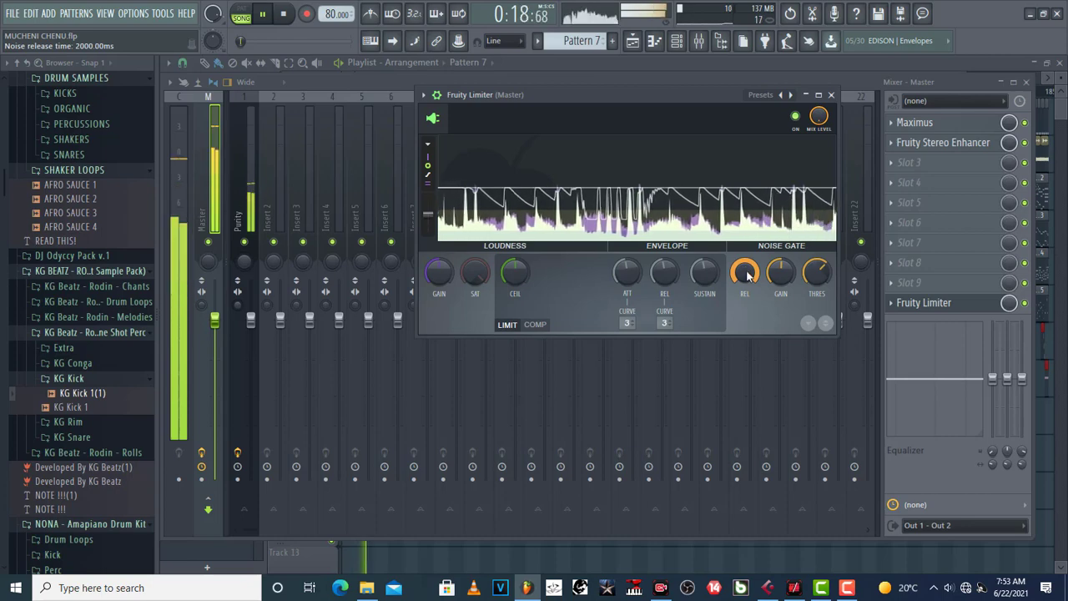
pyautogui.press('space')
# - Lower the noise gate release to 0.08 ms and trace the release curve on the limiter display
pyautogui.moveTo(749, 275); pyautogui.dragTo(748, 284)
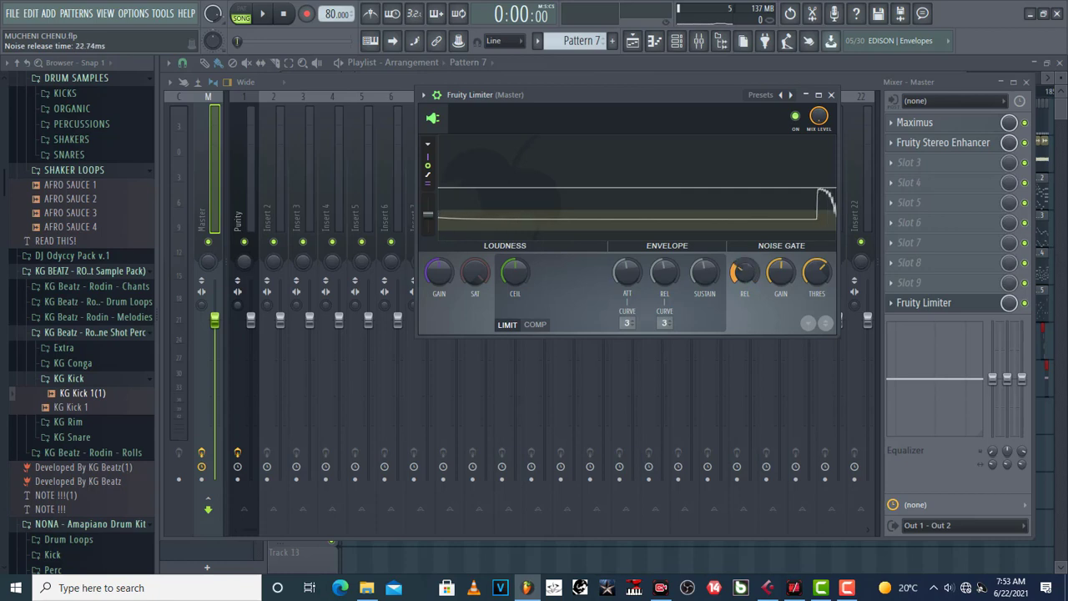
pyautogui.moveTo(744, 271); pyautogui.dragTo(744, 288)
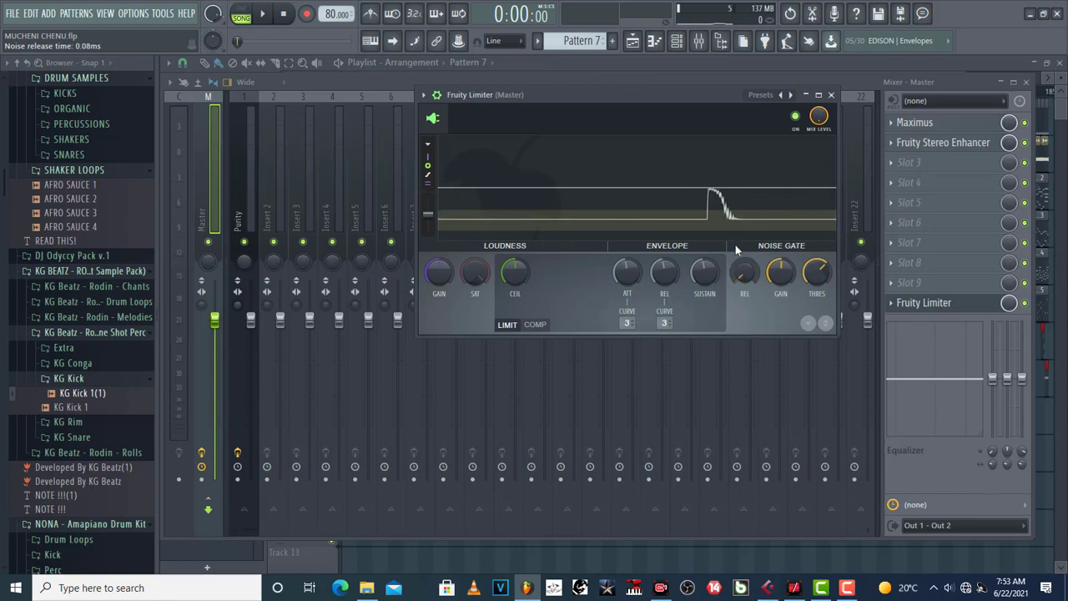
pyautogui.moveTo(707, 192); pyautogui.dragTo(687, 198)
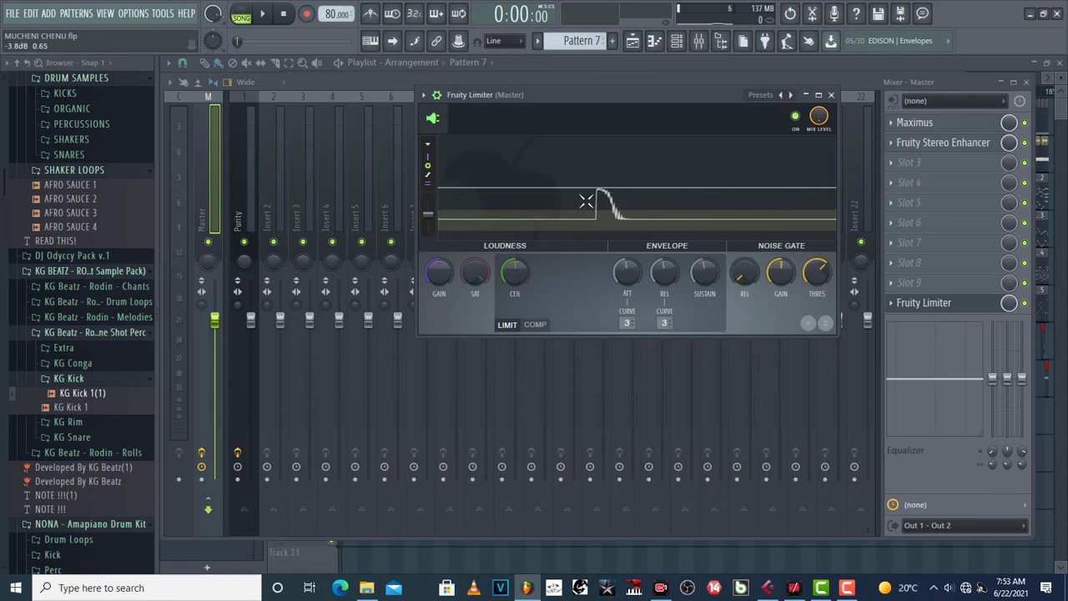
pyautogui.moveTo(585, 201); pyautogui.dragTo(506, 223)
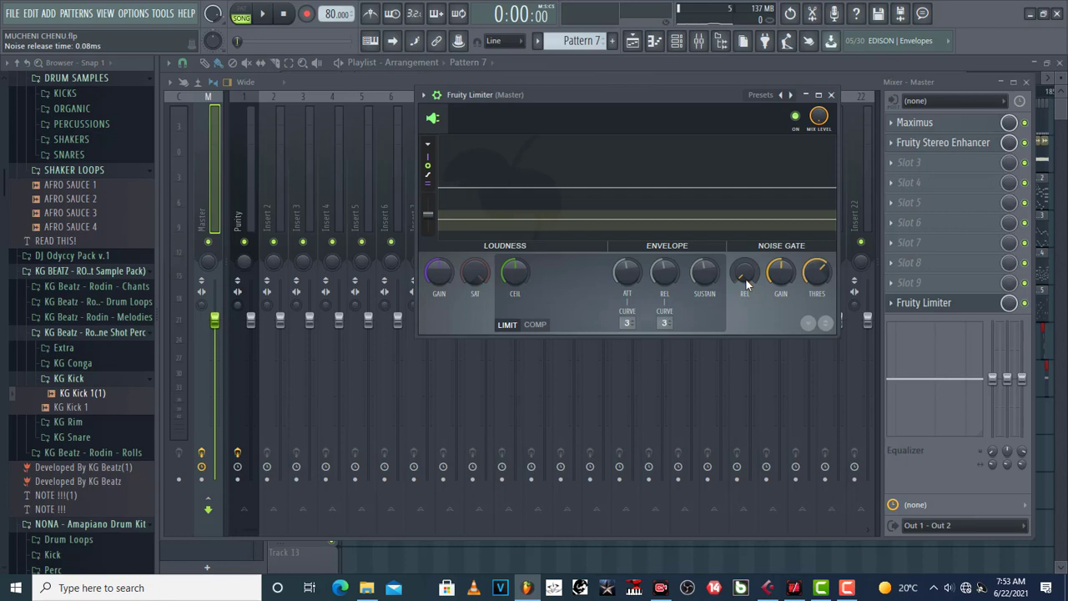
# - Raise the noise gate release to its maximum to compare the curve, and bring it down to 0.00 ms
pyautogui.moveTo(746, 280); pyautogui.dragTo(688, 187)
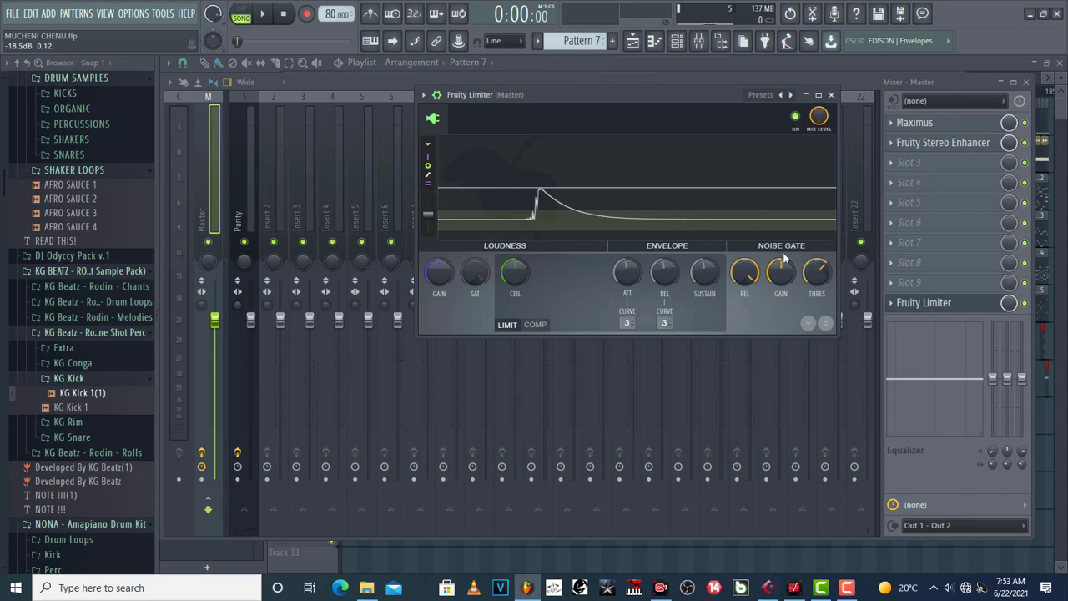
pyautogui.moveTo(744, 271); pyautogui.dragTo(744, 305)
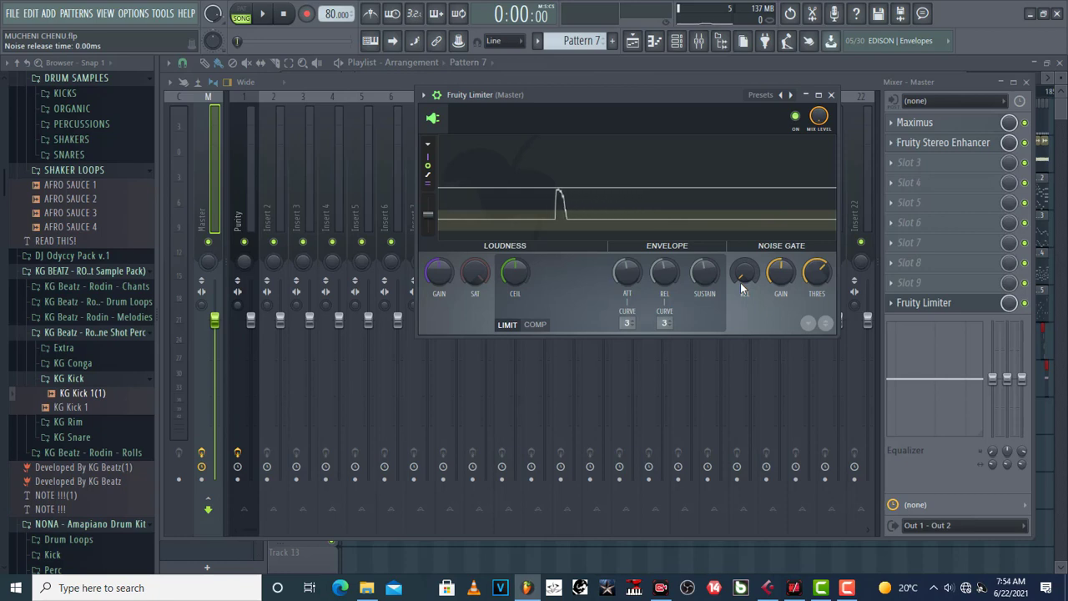
# - Play the song twice to hear the noise gate with its release at 0.00 ms
pyautogui.press('space')
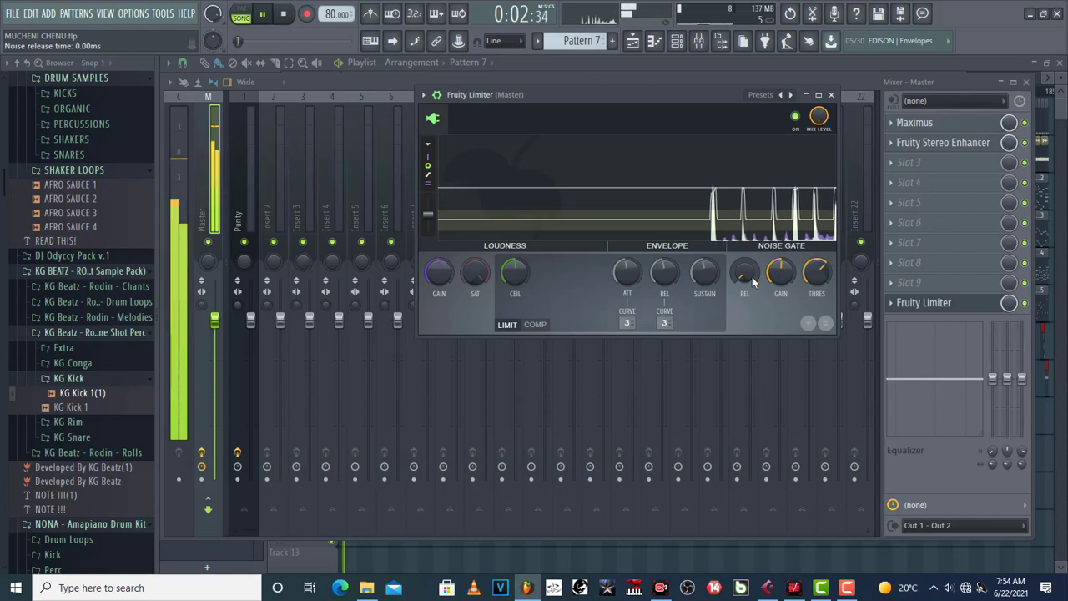
pyautogui.press('space')
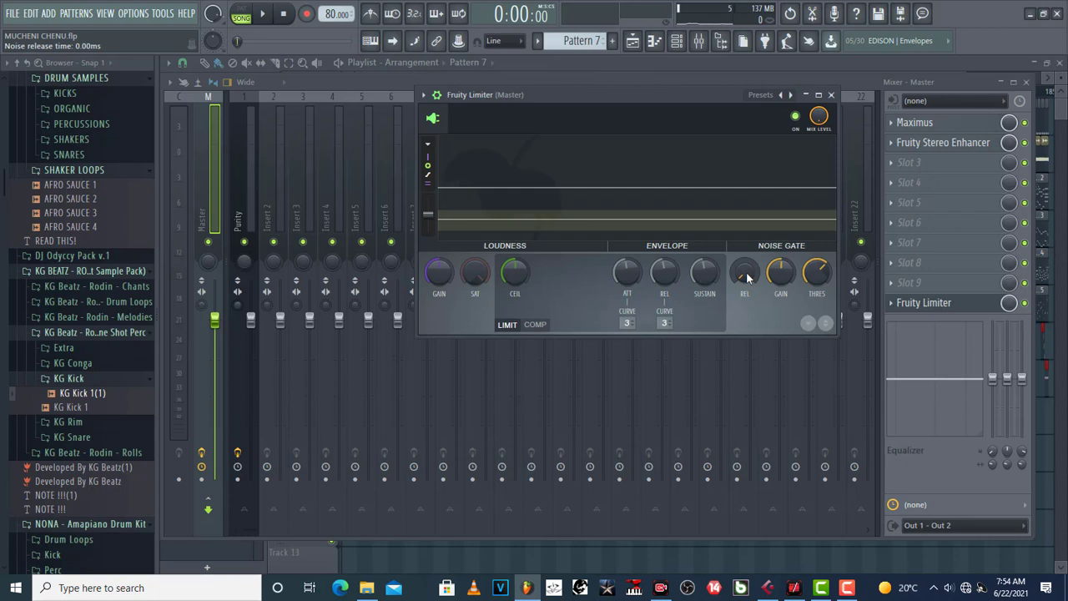
pyautogui.press('space')
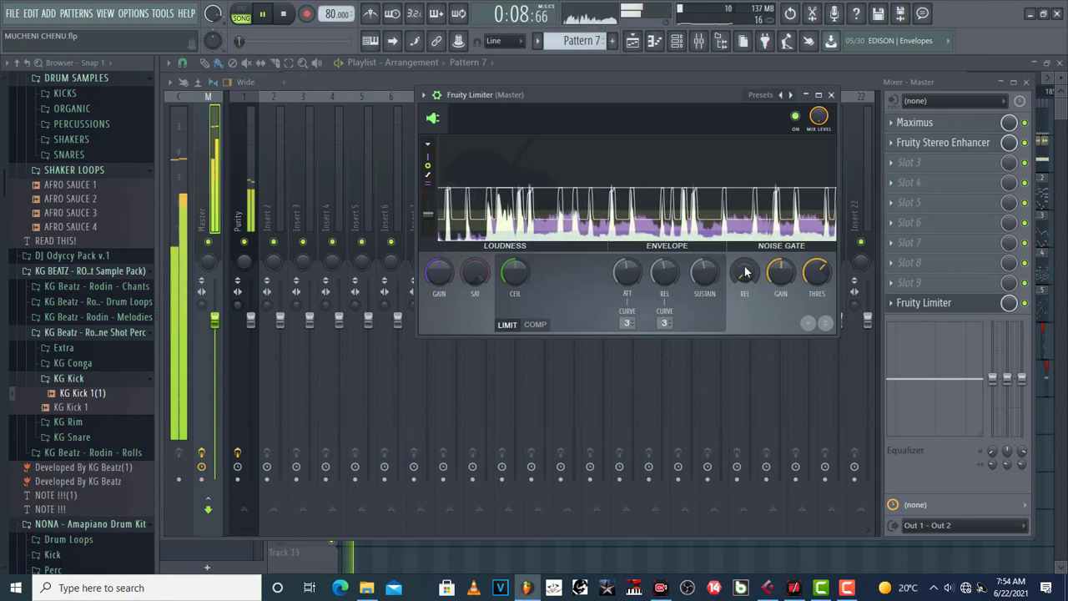
# - Stop playback, raise the noise gate release to its maximum and play the song again
pyautogui.press('space')
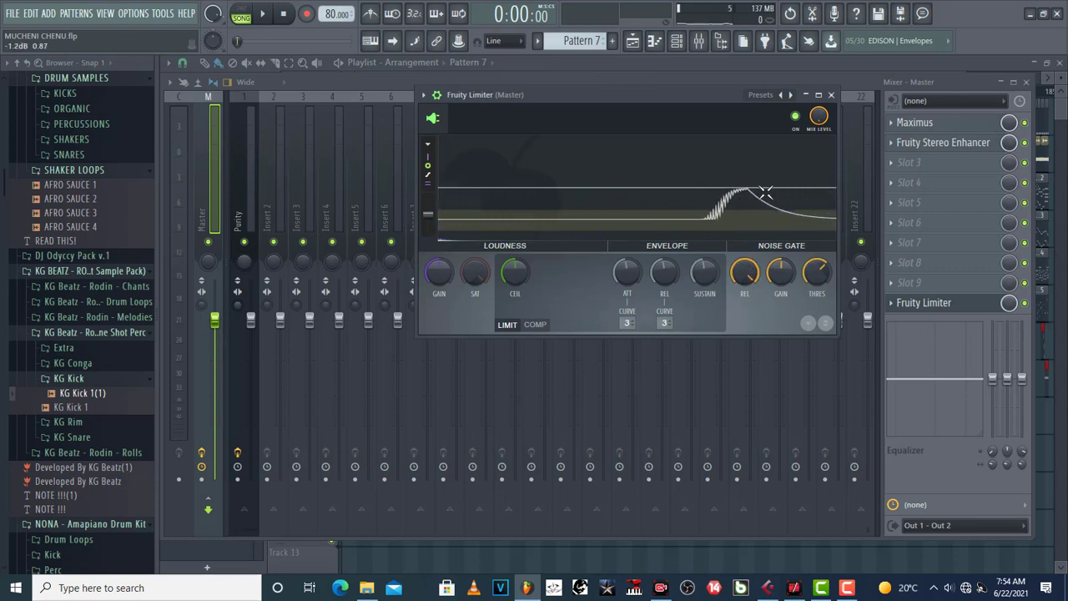
pyautogui.press('space')
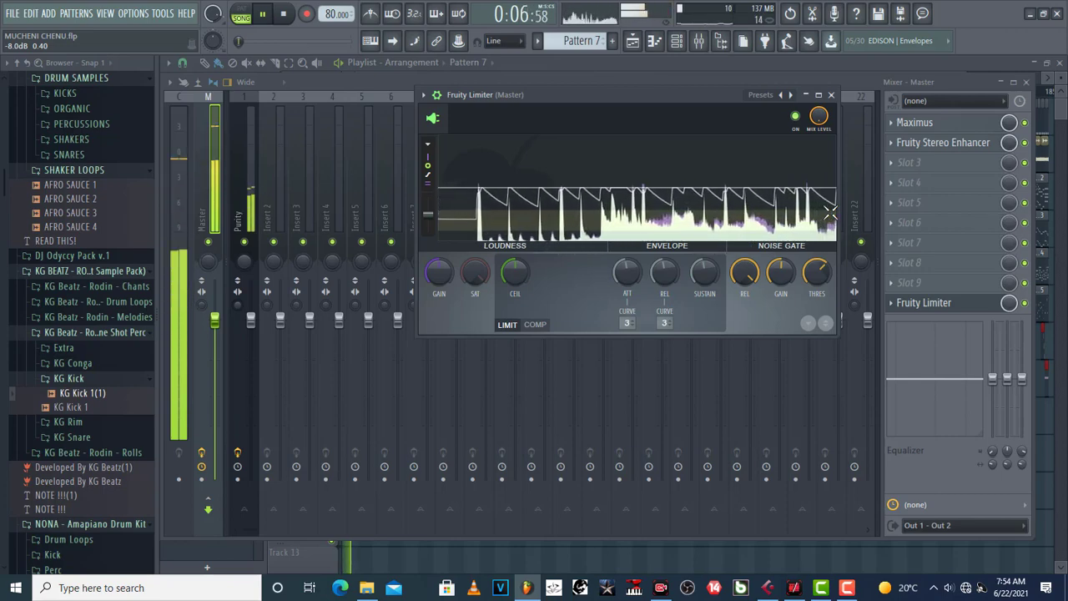
# - Stop playback and sweep the noise gate release between 0.00 ms and 2000.00 ms to compare the release curves
pyautogui.press('space')
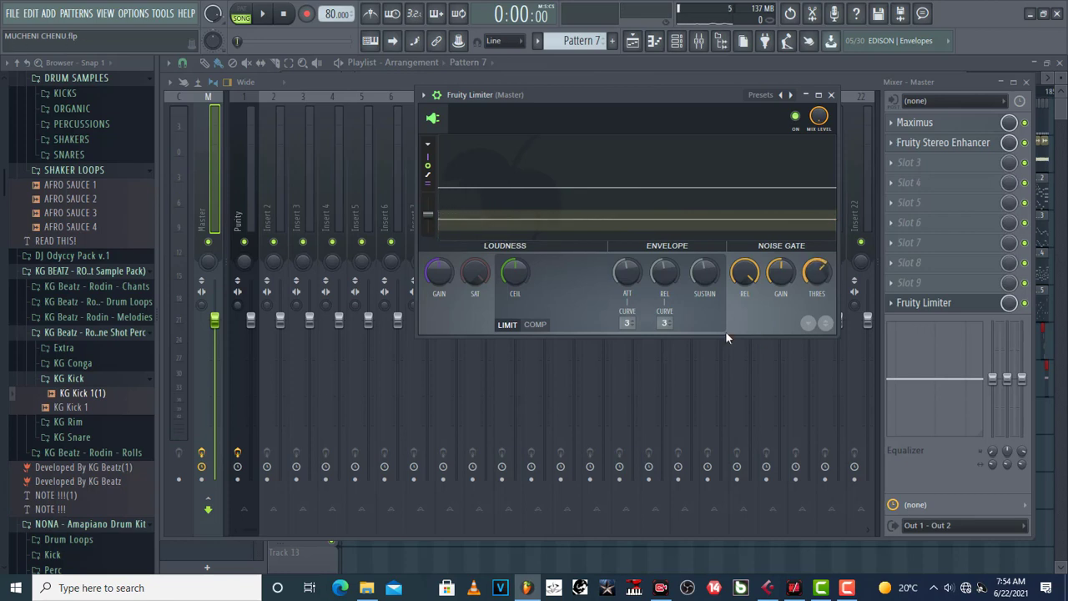
pyautogui.moveTo(745, 273)
pyautogui.mouseDown()
pyautogui.moveTo(745, 300)
pyautogui.moveTo(744, 274)
pyautogui.mouseUp()
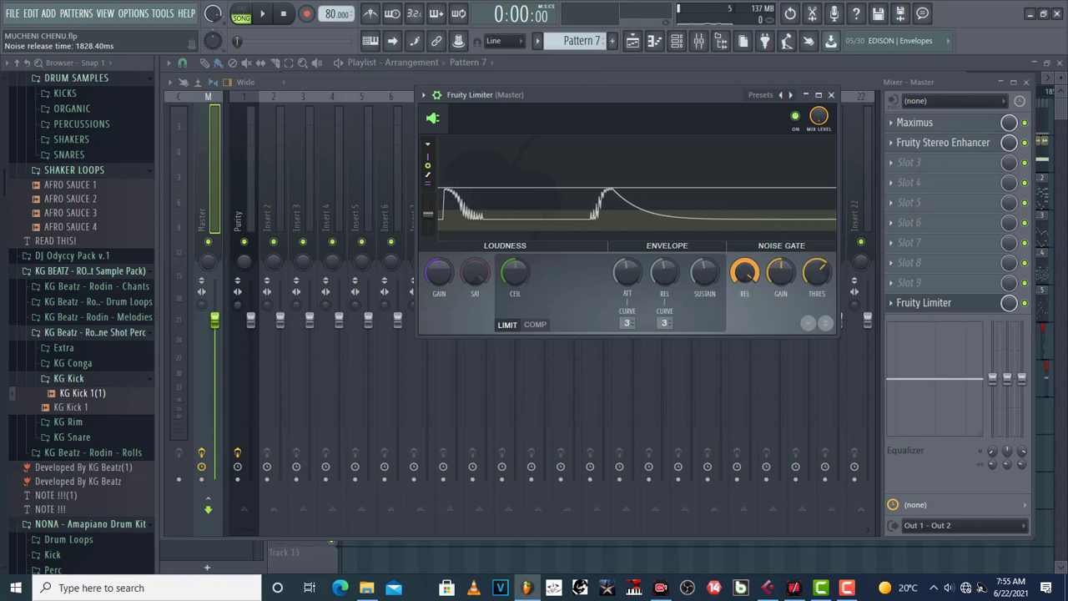
pyautogui.moveTo(745, 274)
pyautogui.mouseDown()
pyautogui.moveTo(745, 300)
pyautogui.moveTo(745, 288)
pyautogui.mouseUp()
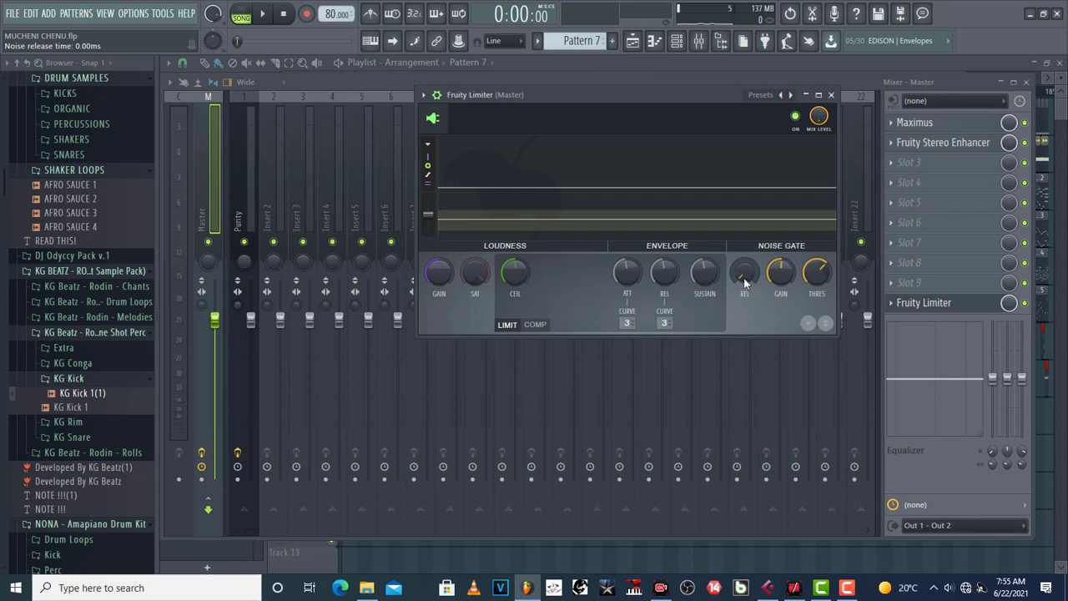
pyautogui.moveTo(745, 271); pyautogui.dragTo(745, 231)
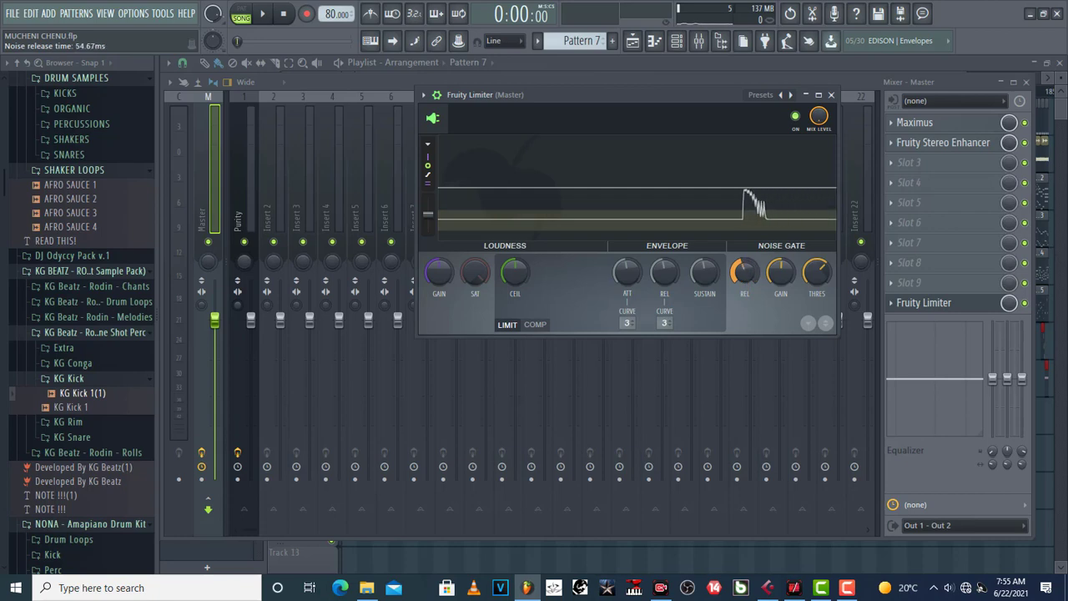
pyautogui.moveTo(745, 274)
pyautogui.mouseDown()
pyautogui.moveTo(745, 226)
pyautogui.moveTo(753, 291)
pyautogui.mouseUp()
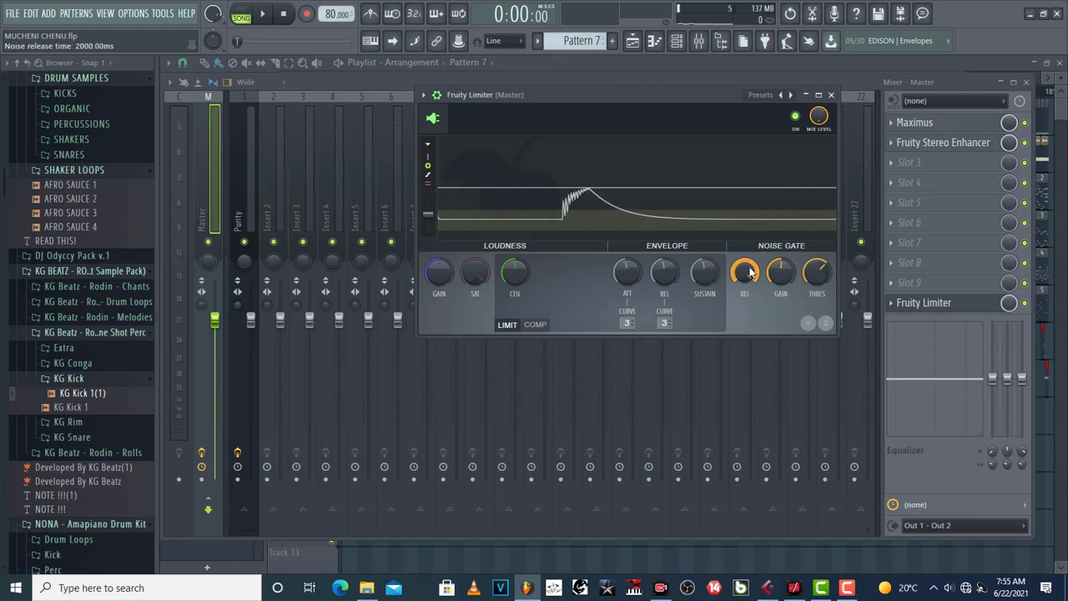
# - Lower the noise gate release to 0.00 ms, play the song to hear it, and stop playback
pyautogui.moveTo(749, 280); pyautogui.dragTo(749, 350)
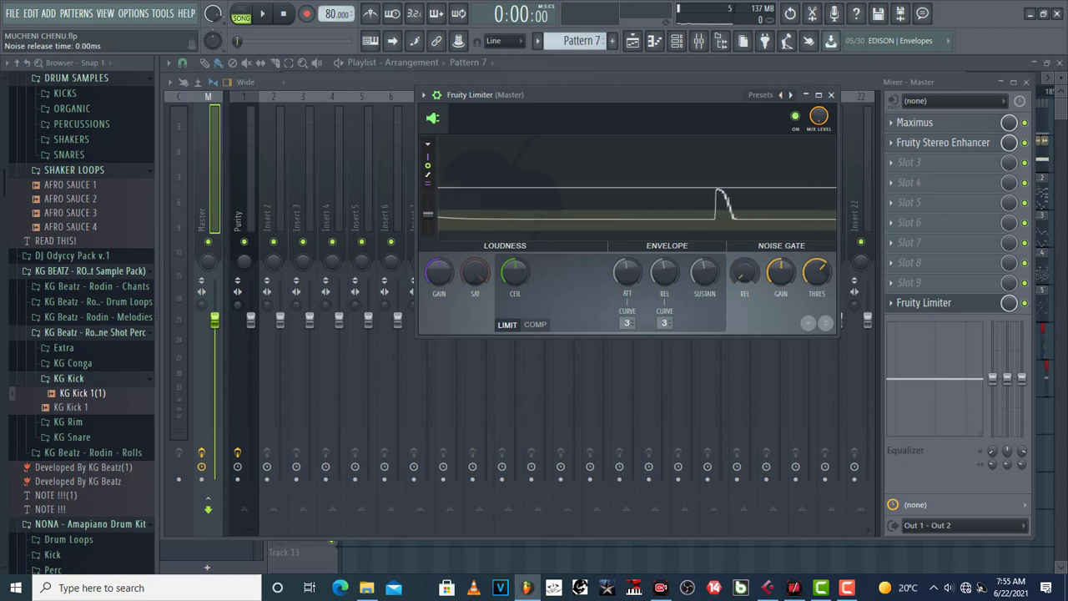
pyautogui.press('space')
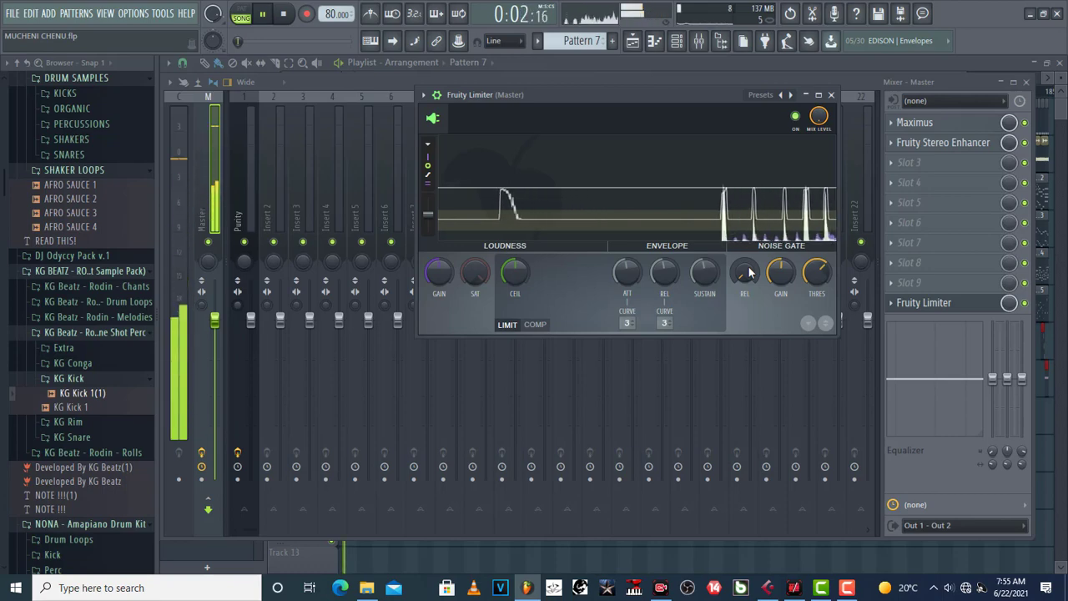
pyautogui.press('space')
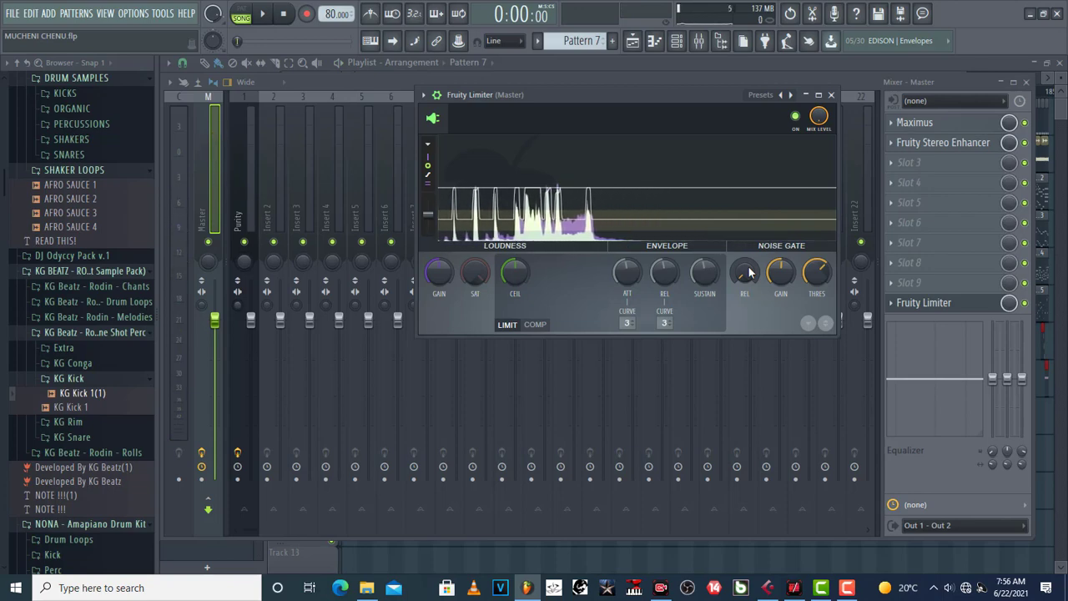
# - Set the noise gate release to 7.03 ms, play the song, raise the release to about 1251.65 ms during playback, and stop
pyautogui.moveTo(749, 272); pyautogui.dragTo(748, 250)
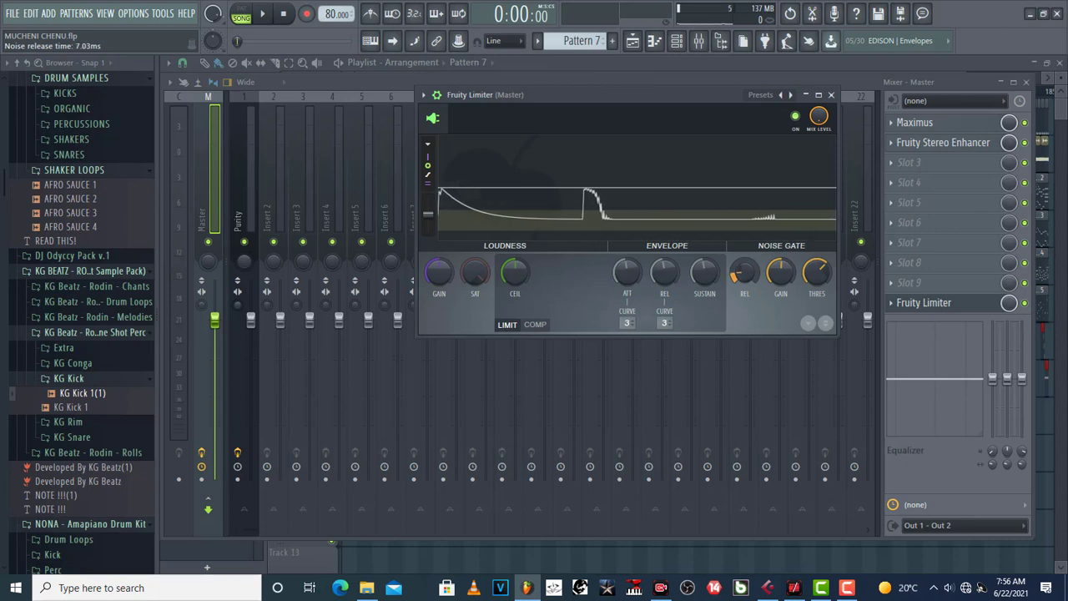
pyautogui.press('space')
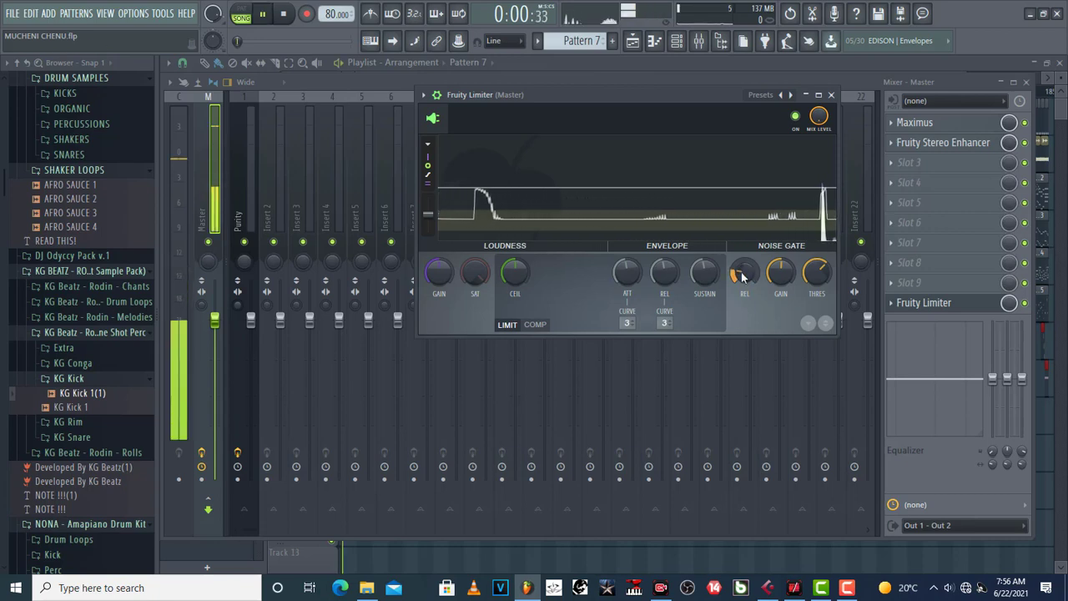
pyautogui.moveTo(745, 277); pyautogui.dragTo(746, 242)
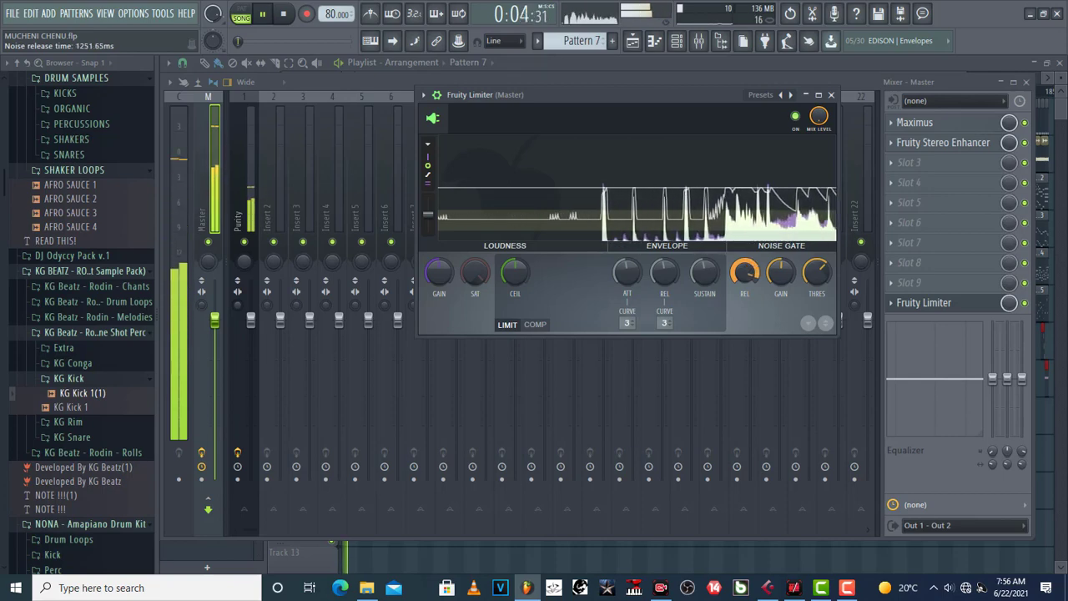
pyautogui.press('space')
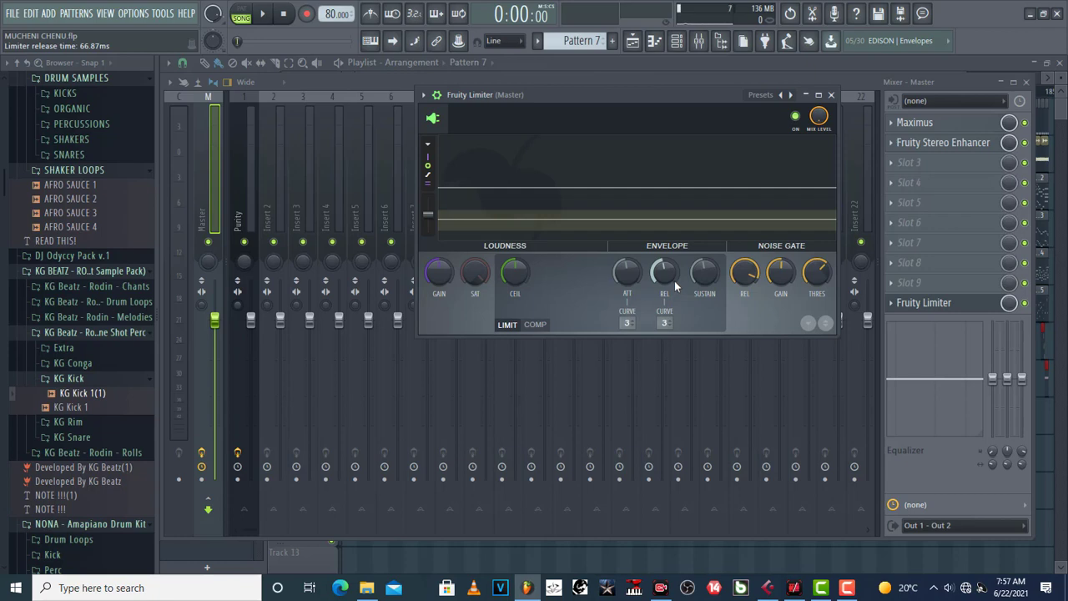
# - Vary the envelope sustain to see its effect on the limiter curve, and reset it to its default
pyautogui.moveTo(703, 281)
pyautogui.mouseDown()
pyautogui.moveTo(704, 269)
pyautogui.moveTo(703, 282)
pyautogui.mouseUp()
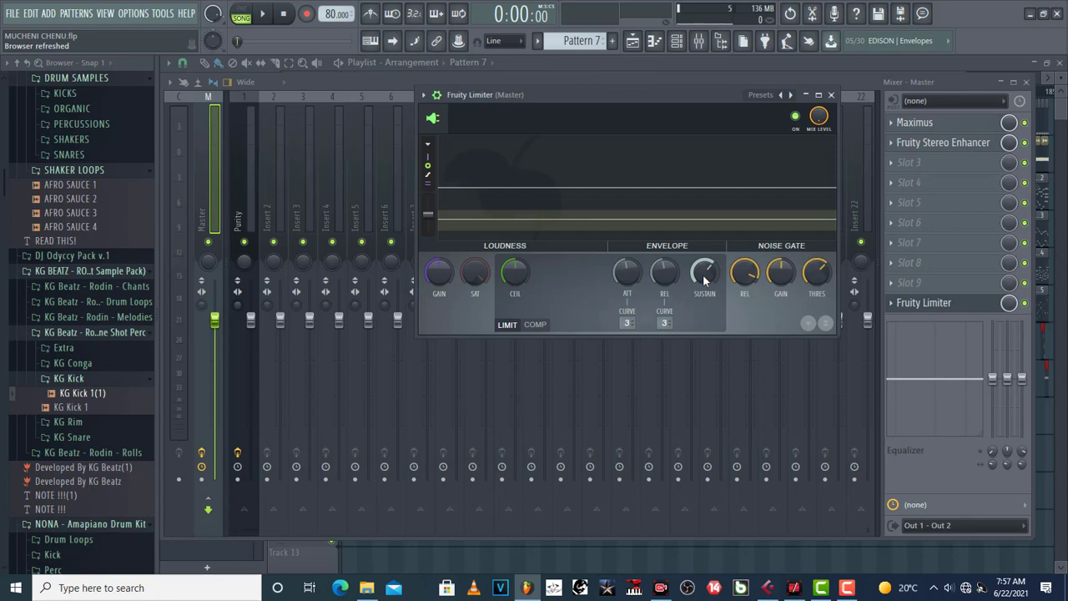
pyautogui.moveTo(703, 281); pyautogui.dragTo(703, 271)
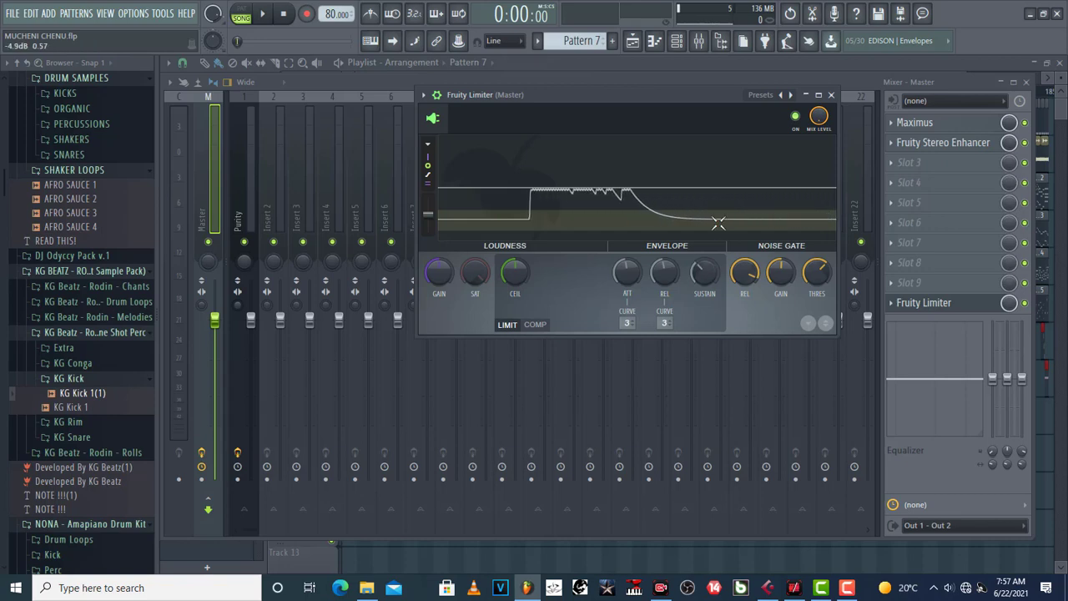
pyautogui.rightClick(707, 275)
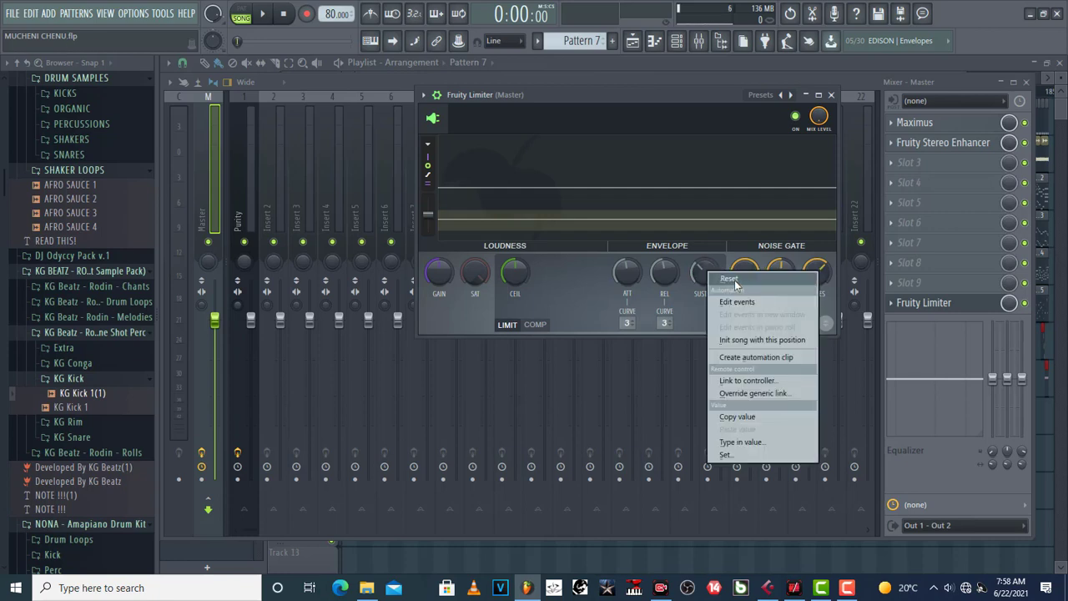
pyautogui.click(738, 279)
# - Play the song, raise the envelope sustain to 1000.00 ms during playback, and stop
pyautogui.press('space')
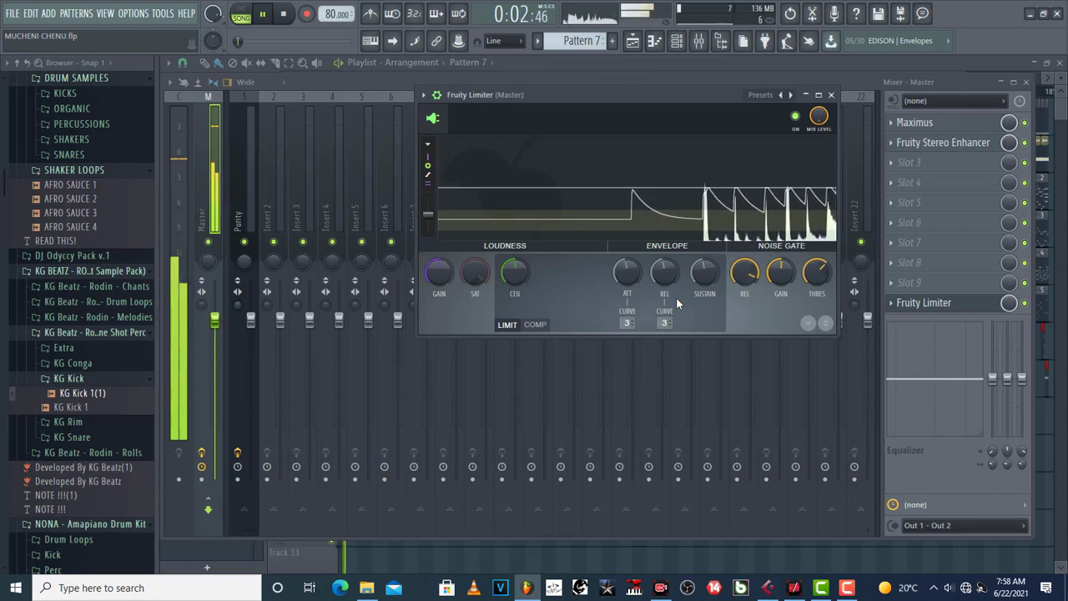
pyautogui.moveTo(707, 277); pyautogui.dragTo(706, 259)
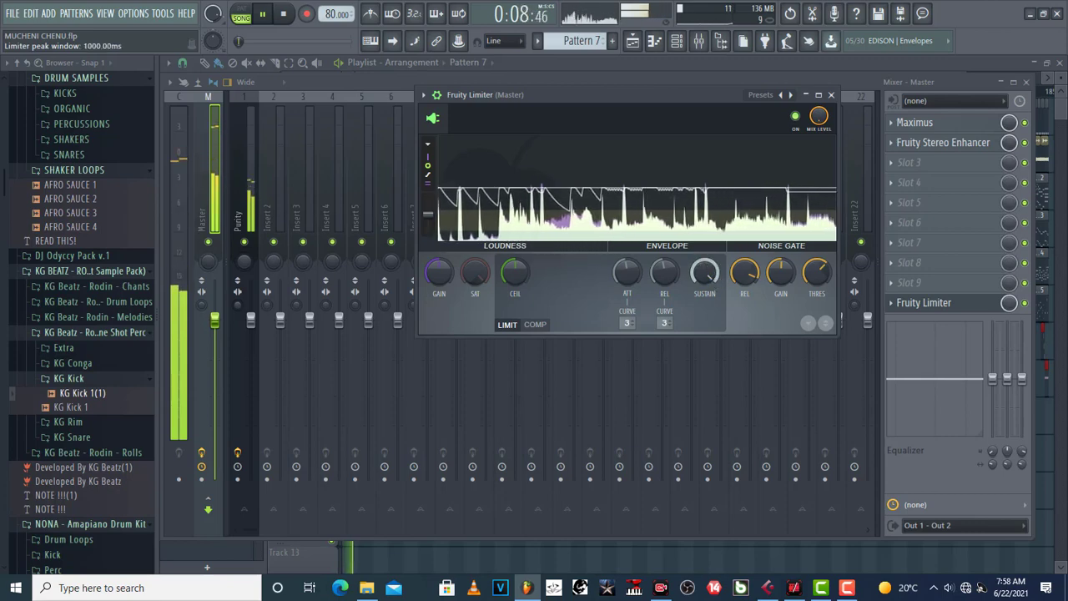
pyautogui.press('space')
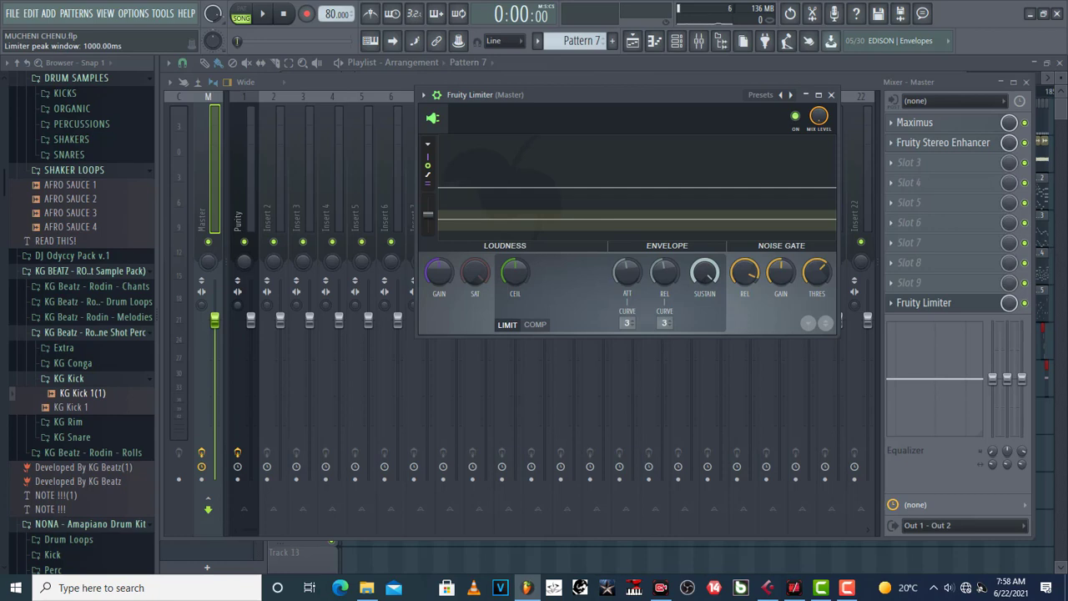
# - Lower the envelope sustain to its minimum, play the song to hear the difference, and stop playback
pyautogui.moveTo(696, 276)
pyautogui.mouseDown()
pyautogui.moveTo(696, 311)
pyautogui.moveTo(706, 275)
pyautogui.moveTo(705, 313)
pyautogui.moveTo(710, 261)
pyautogui.mouseUp()
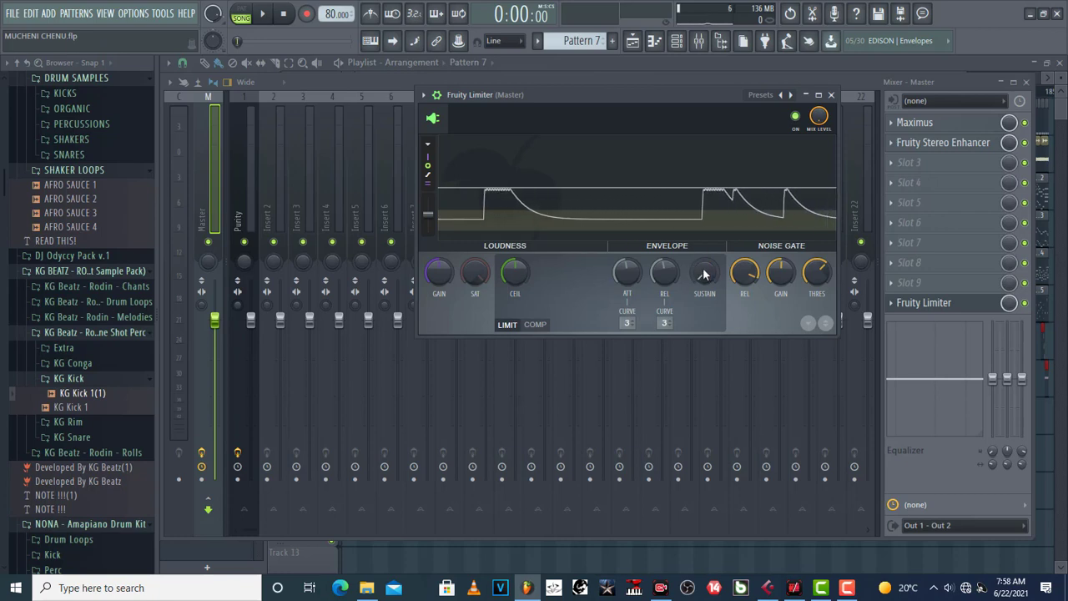
pyautogui.press('space')
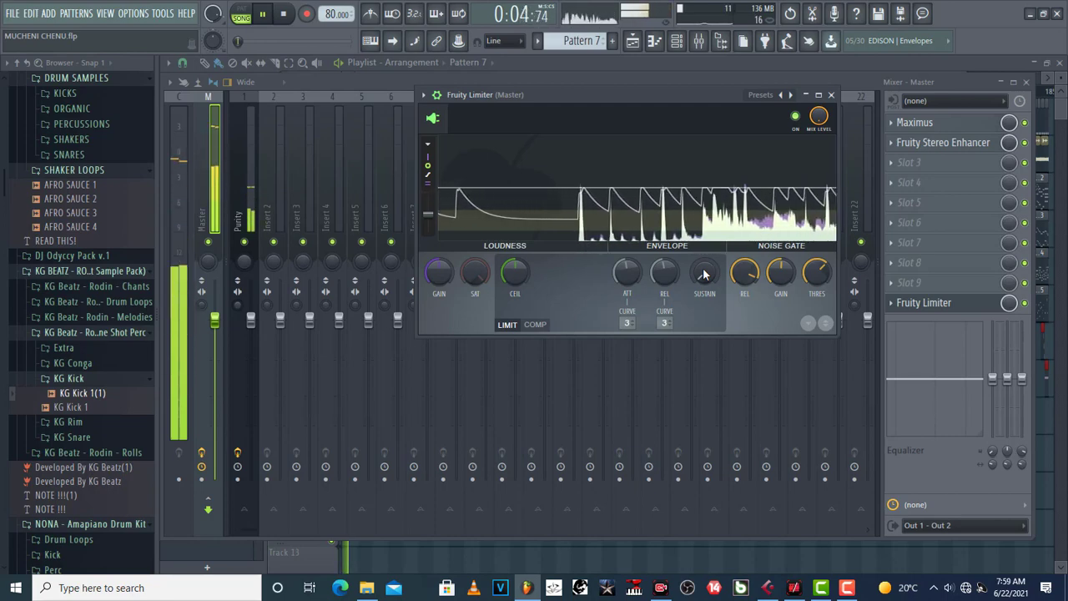
pyautogui.press('space')
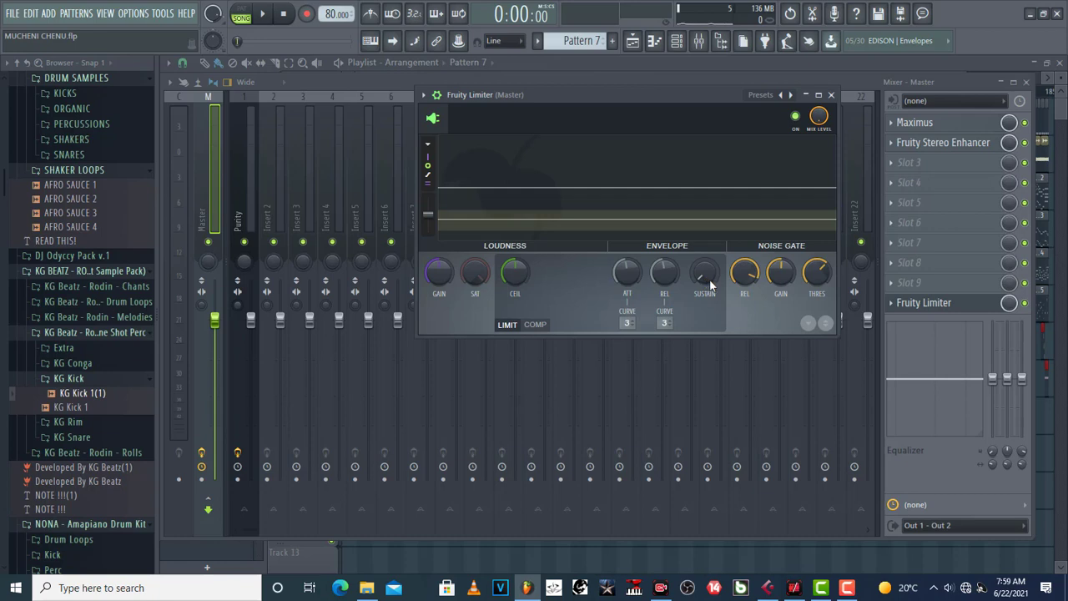
# - Set the envelope sustain to 287.00 ms and play the song three times to follow the limiter curve, stopping after each pass
pyautogui.moveTo(706, 279); pyautogui.dragTo(706, 242)
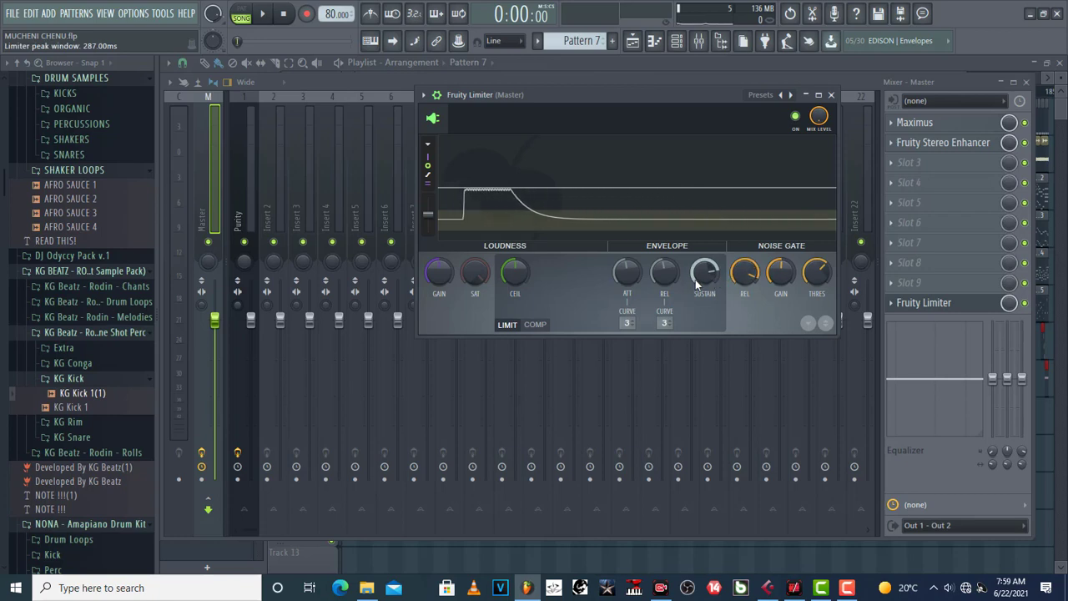
pyautogui.press('space')
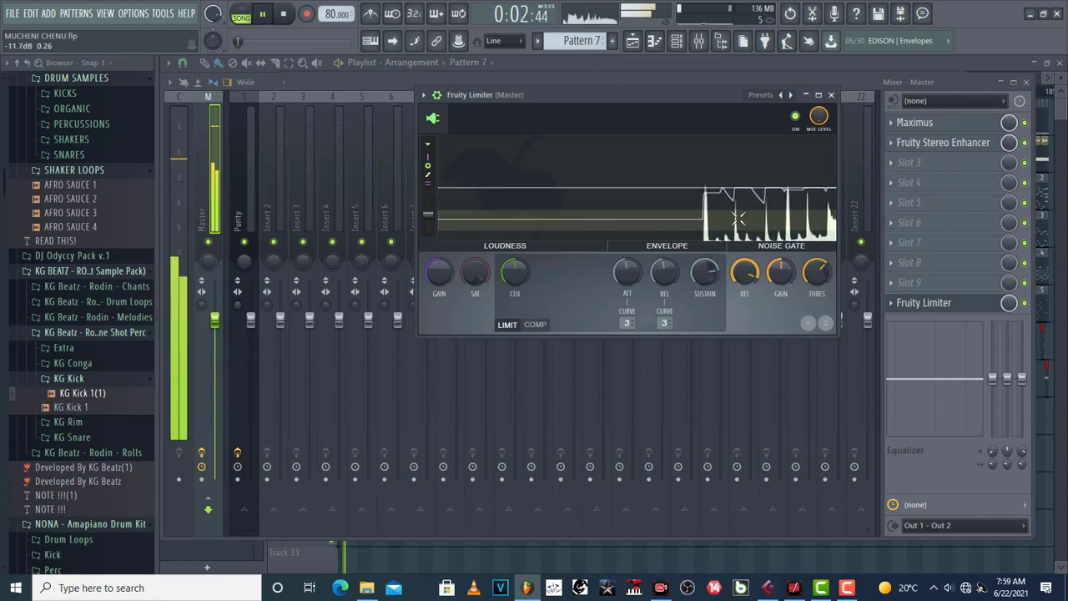
pyautogui.press('space')
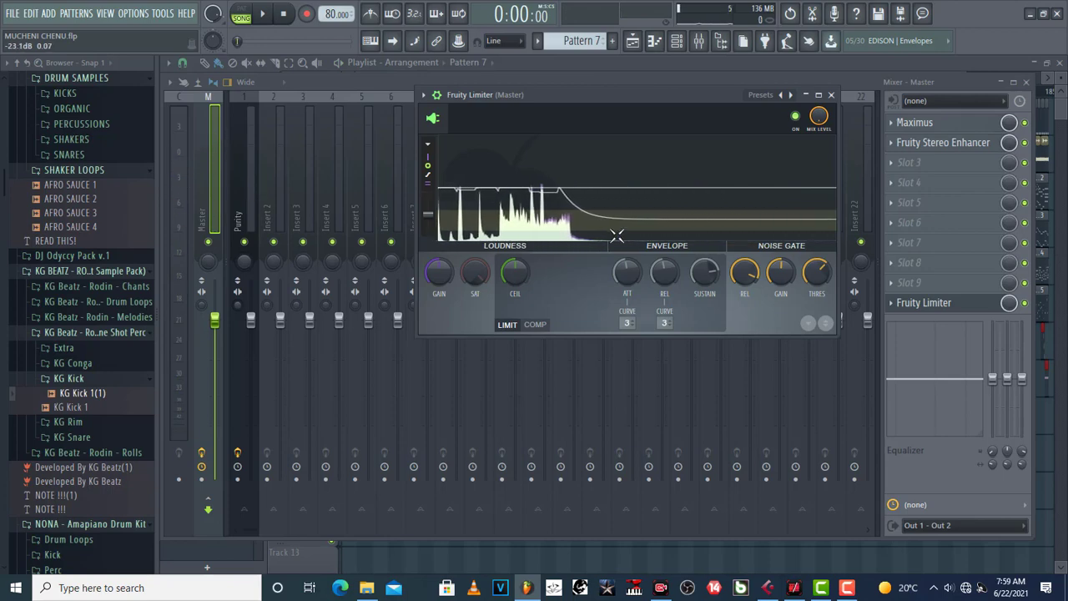
pyautogui.press('space')
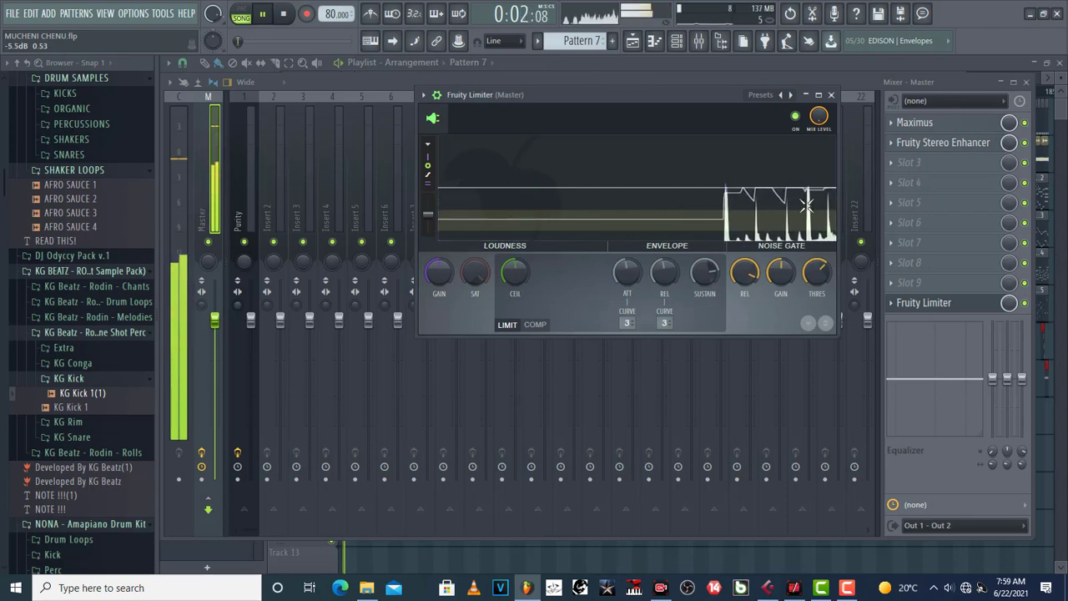
pyautogui.press('space')
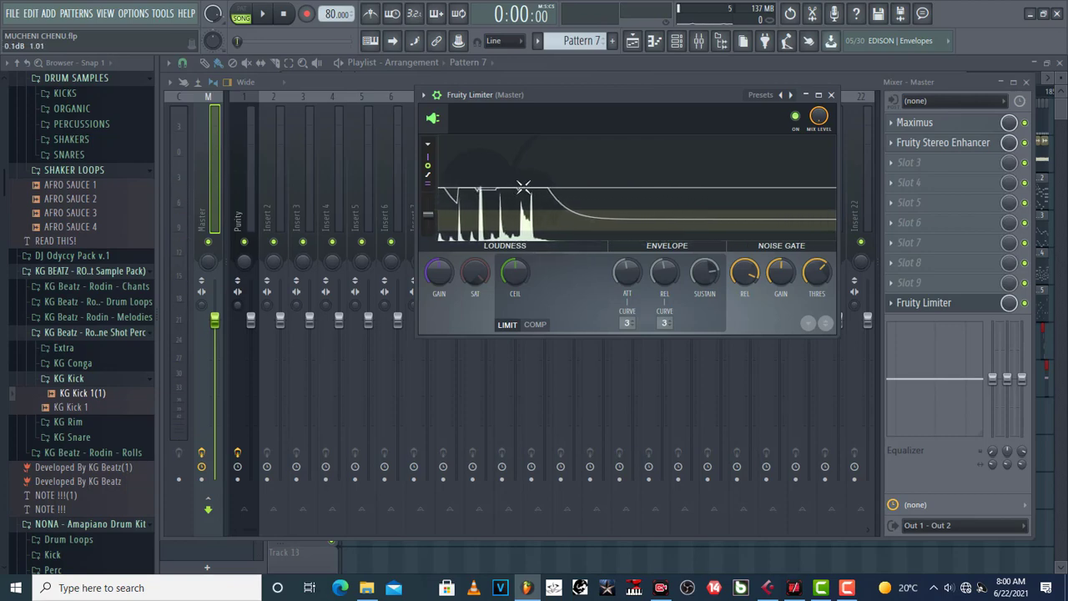
pyautogui.press('space')
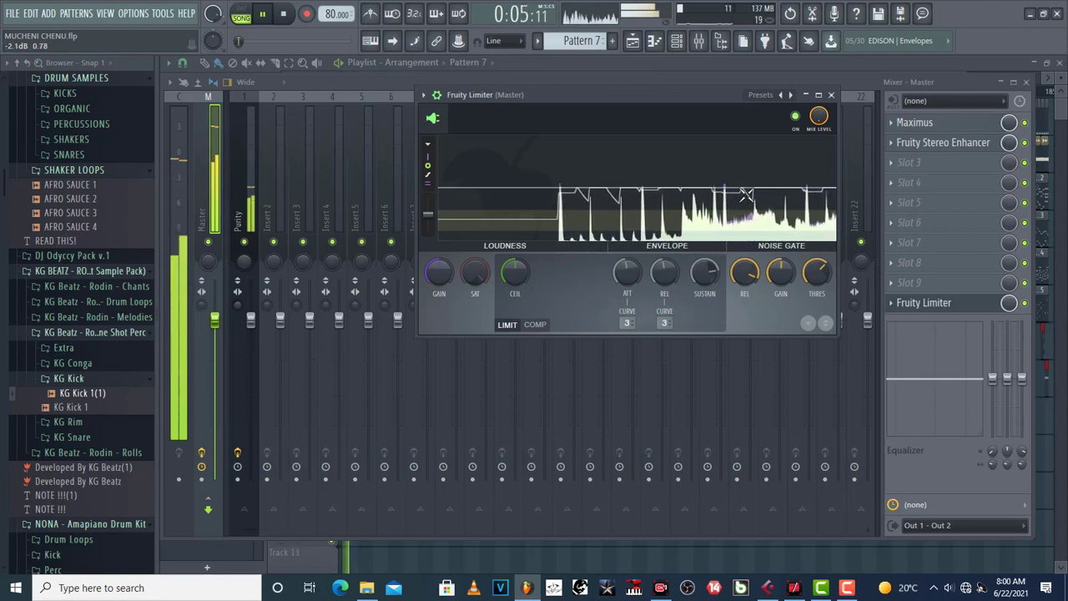
pyautogui.press('space')
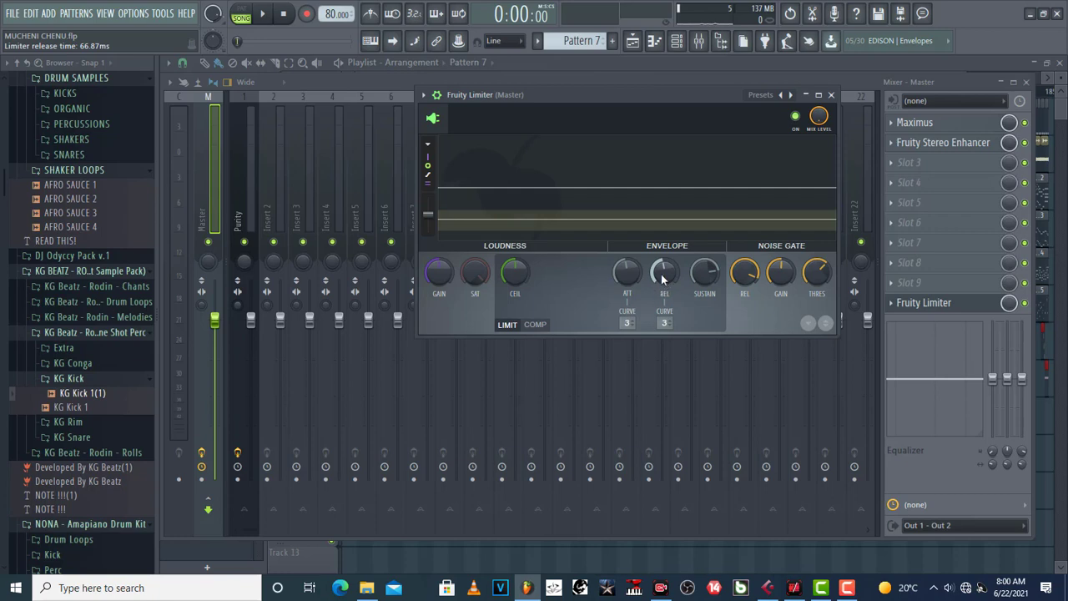
# - Lower the envelope release to 4.95 ms, play the song, and raise the release to its maximum during playback
pyautogui.moveTo(665, 281); pyautogui.dragTo(665, 303)
pyautogui.press('space')
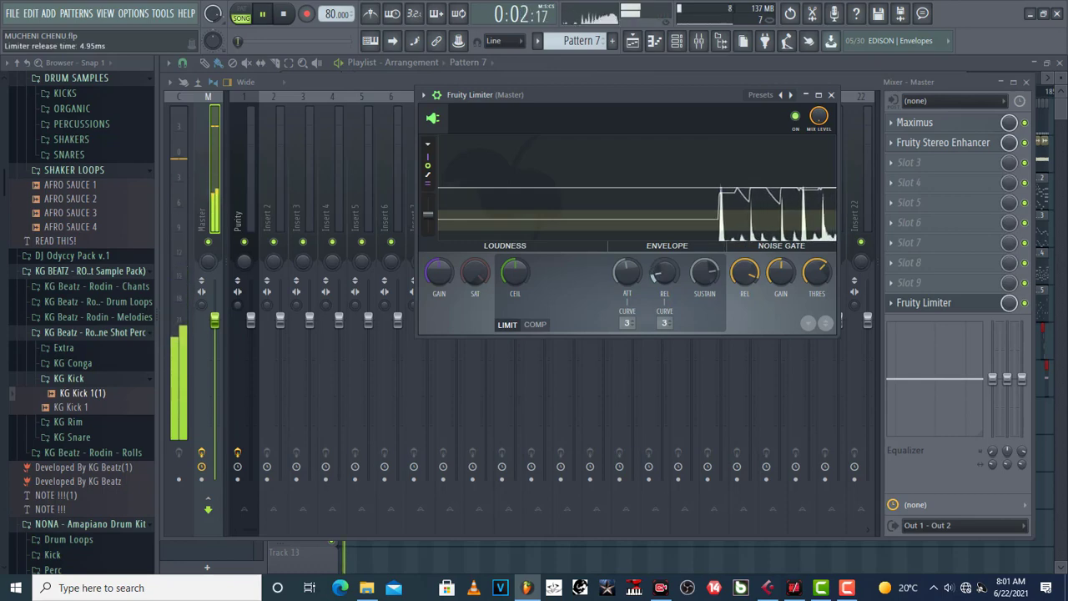
pyautogui.moveTo(664, 271); pyautogui.dragTo(664, 251)
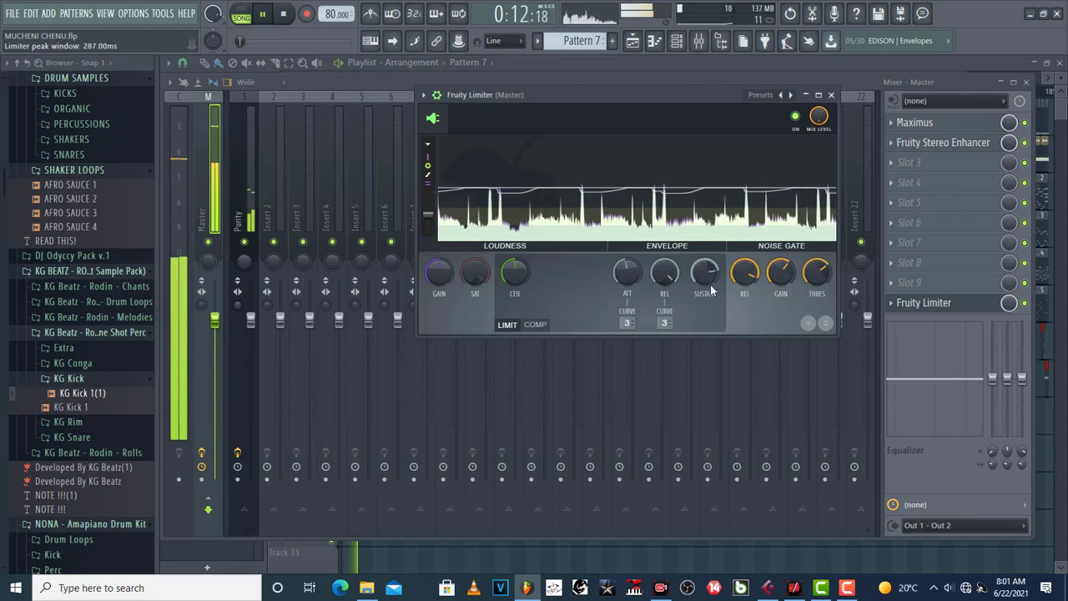
# - Lower the envelope sustain and release to their minimum during playback, and stop the song
pyautogui.moveTo(705, 273); pyautogui.dragTo(665, 278)
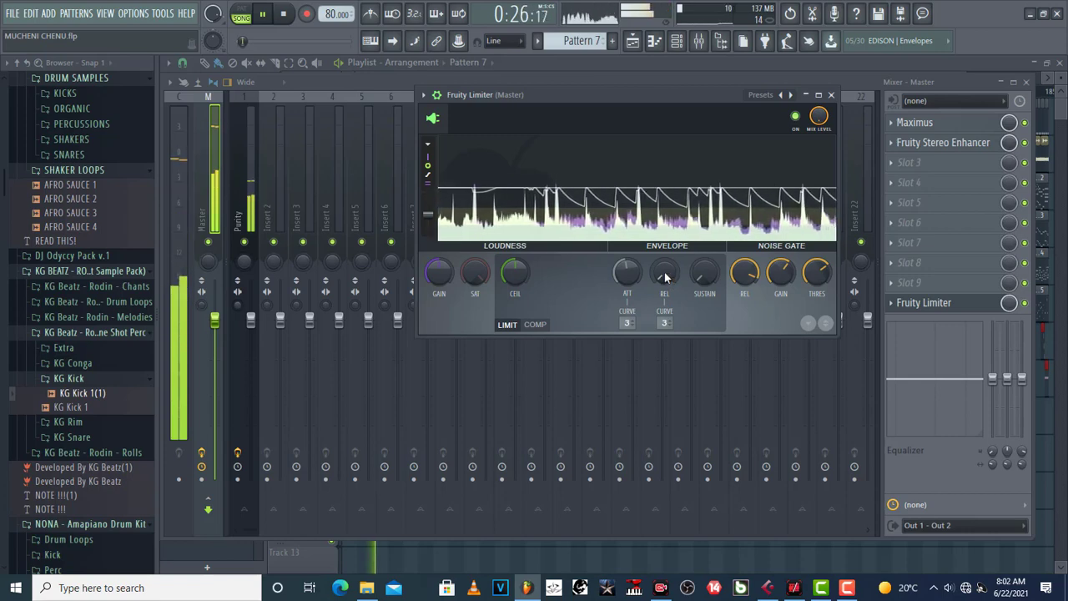
pyautogui.press('space')
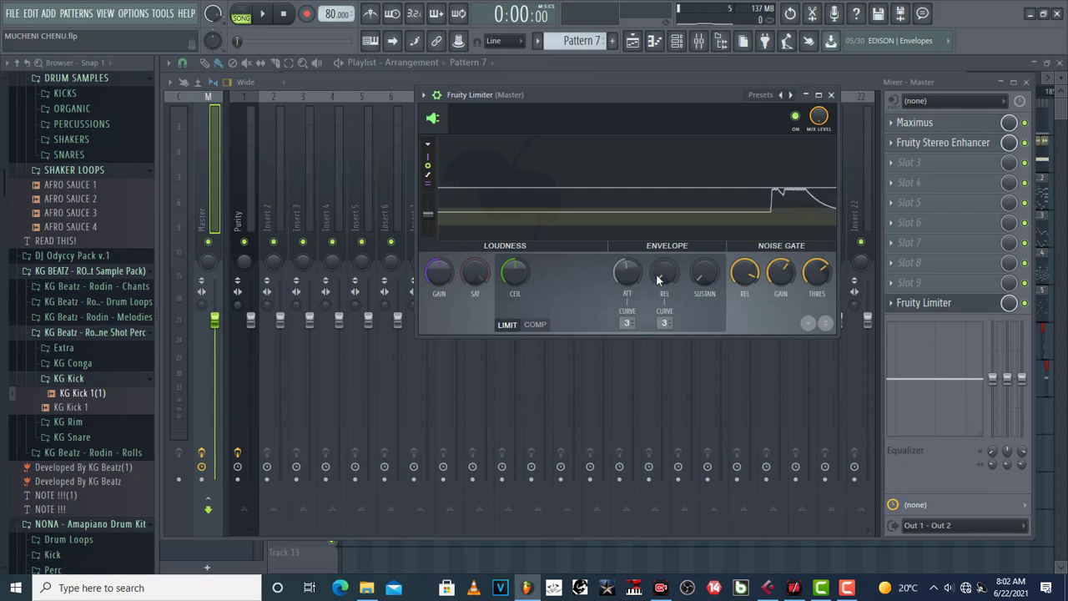
# - Raise the envelope release to 2000.00 ms, bring it back down to its minimum, and play the song
pyautogui.moveTo(659, 280); pyautogui.dragTo(659, 242)
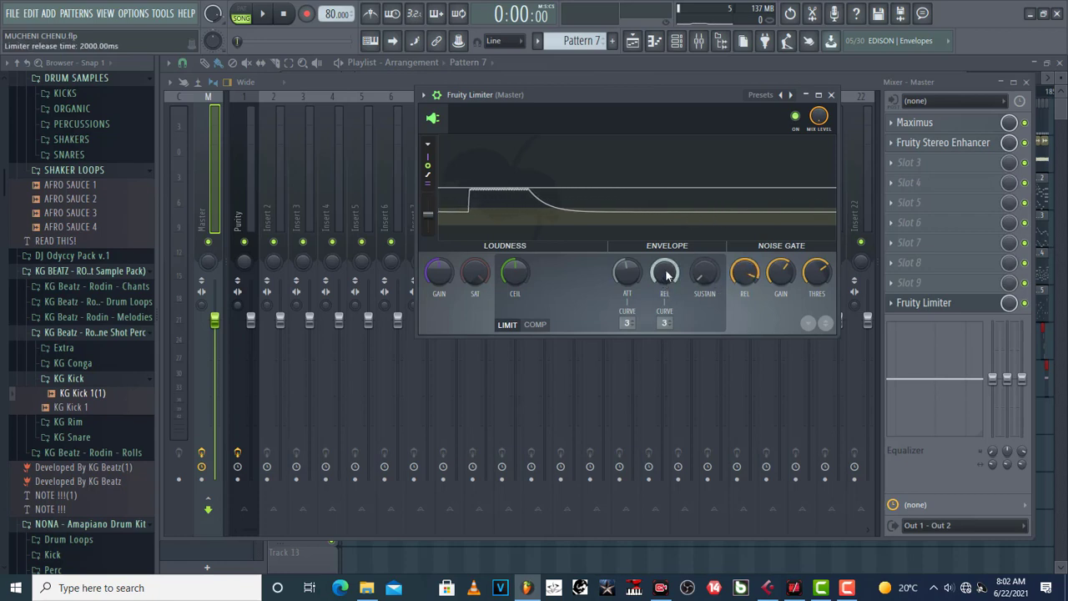
pyautogui.moveTo(666, 271); pyautogui.dragTo(672, 271)
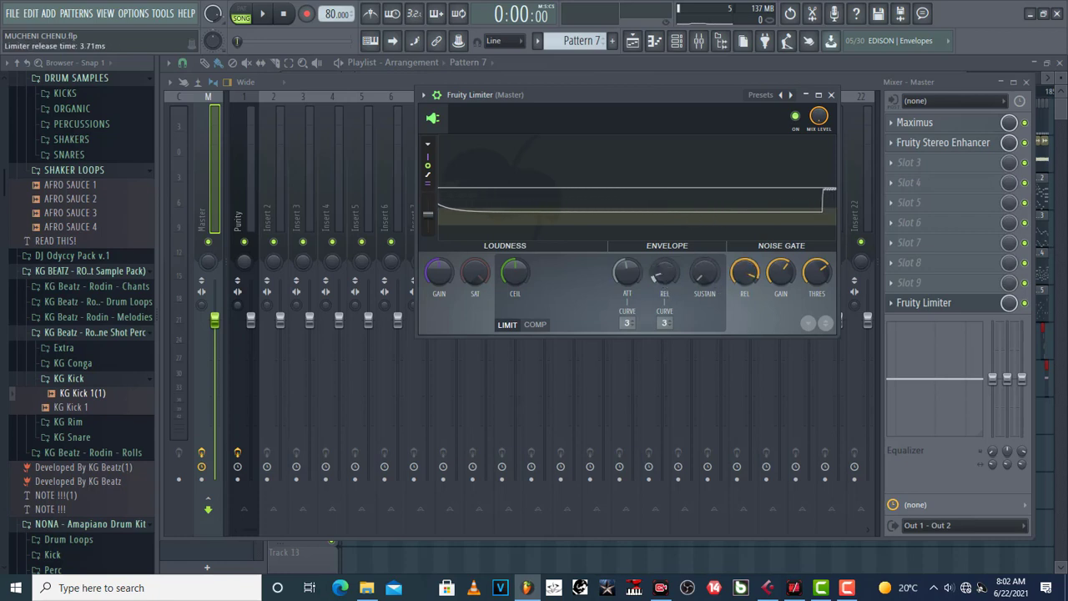
pyautogui.press('space')
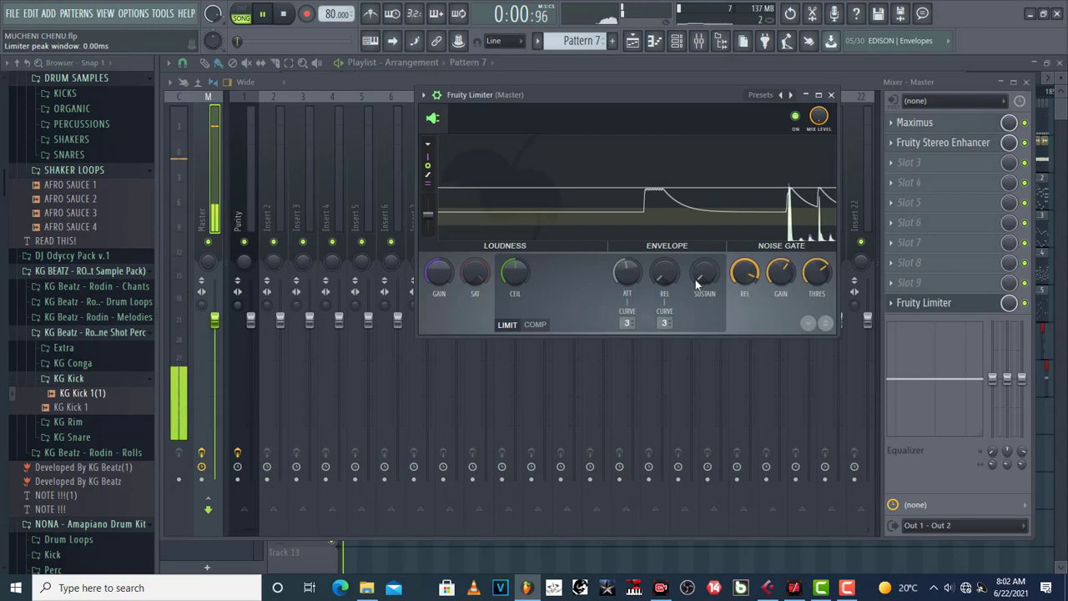
# - Stop the song, replay it with the envelope release at its minimum to follow the limiter curve, and stop it
pyautogui.press('space')
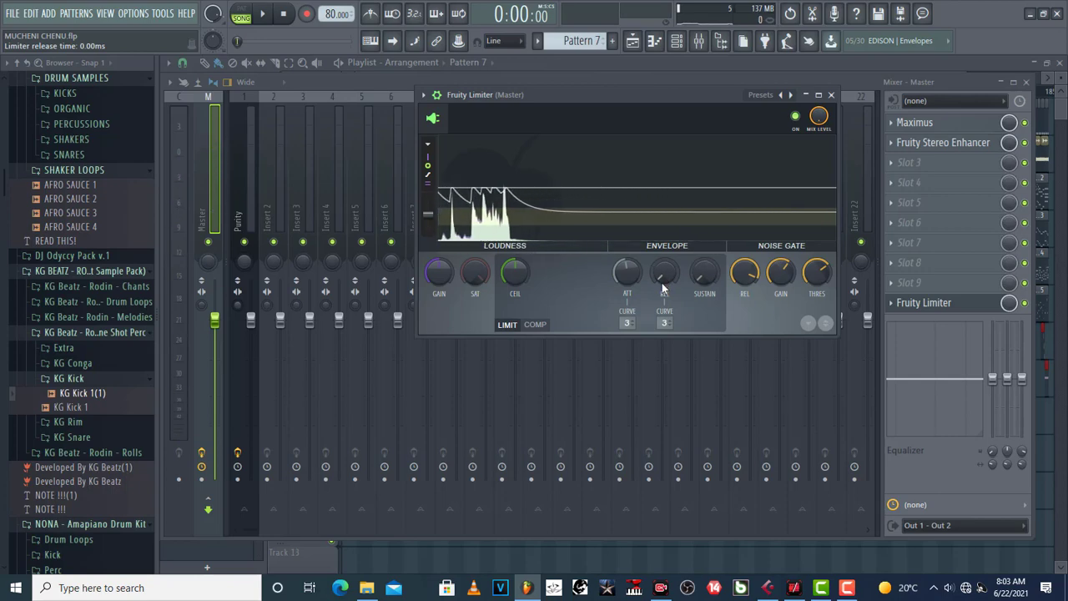
pyautogui.press('space')
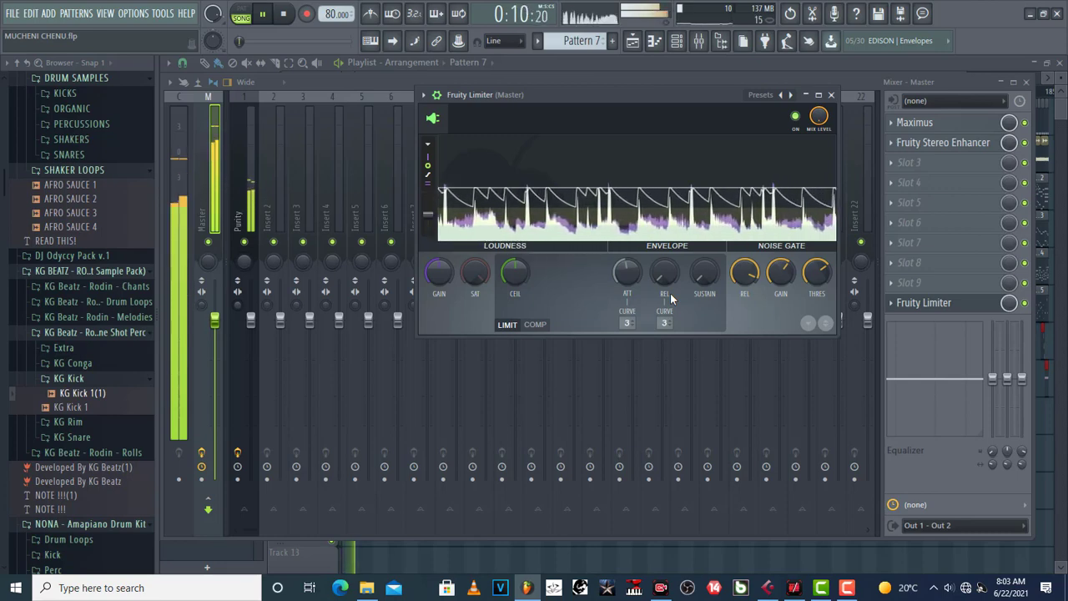
pyautogui.press('space')
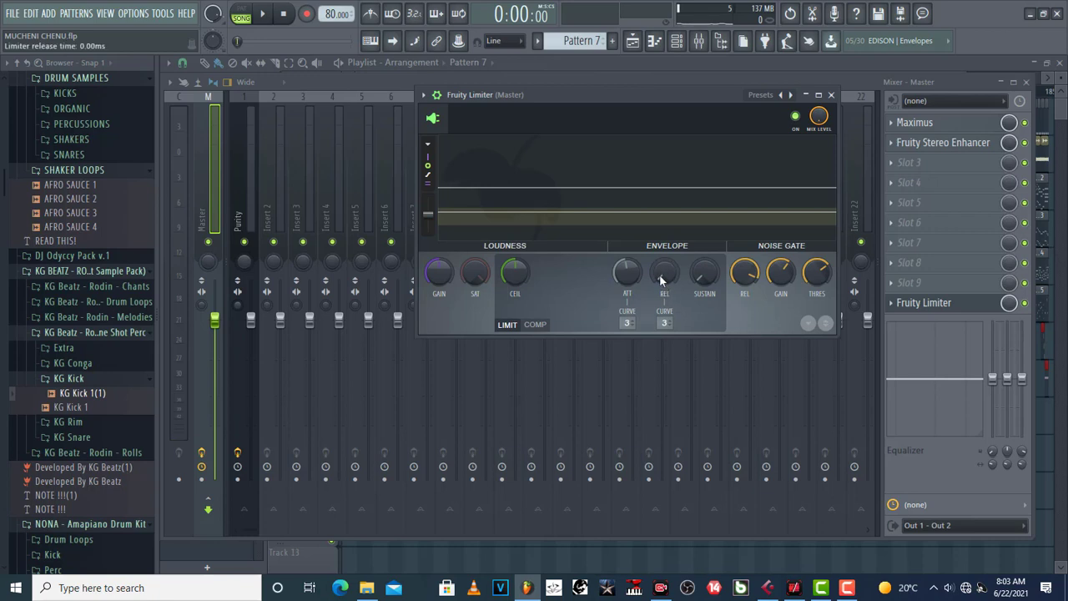
# - Set the envelope release to 2000.00 ms, play the song to follow the limiter curve, and stop it
pyautogui.moveTo(664, 272); pyautogui.dragTo(664, 247)
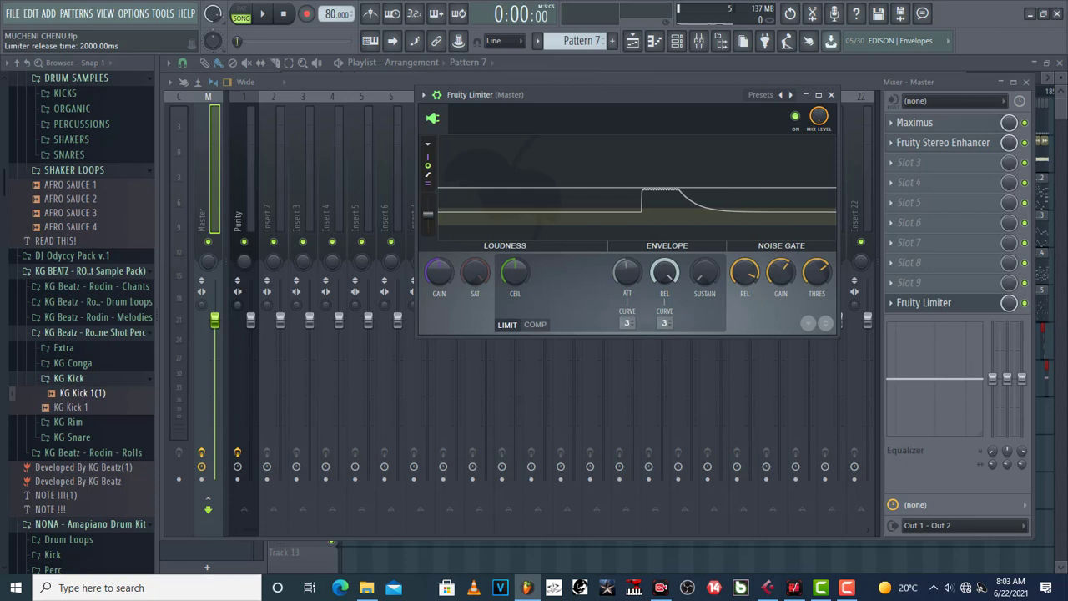
pyautogui.press('space')
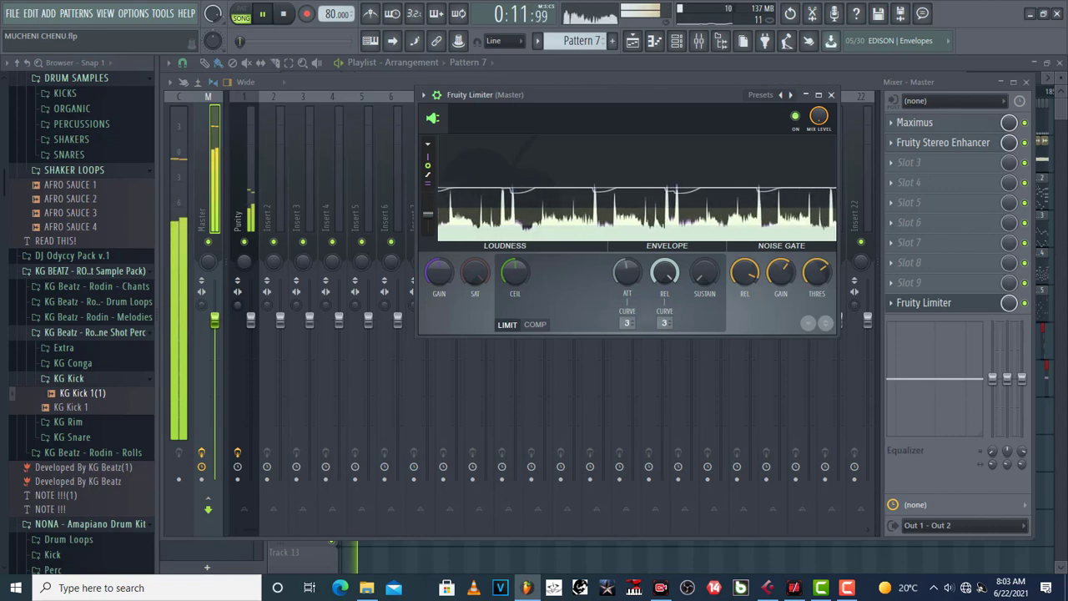
pyautogui.press('space')
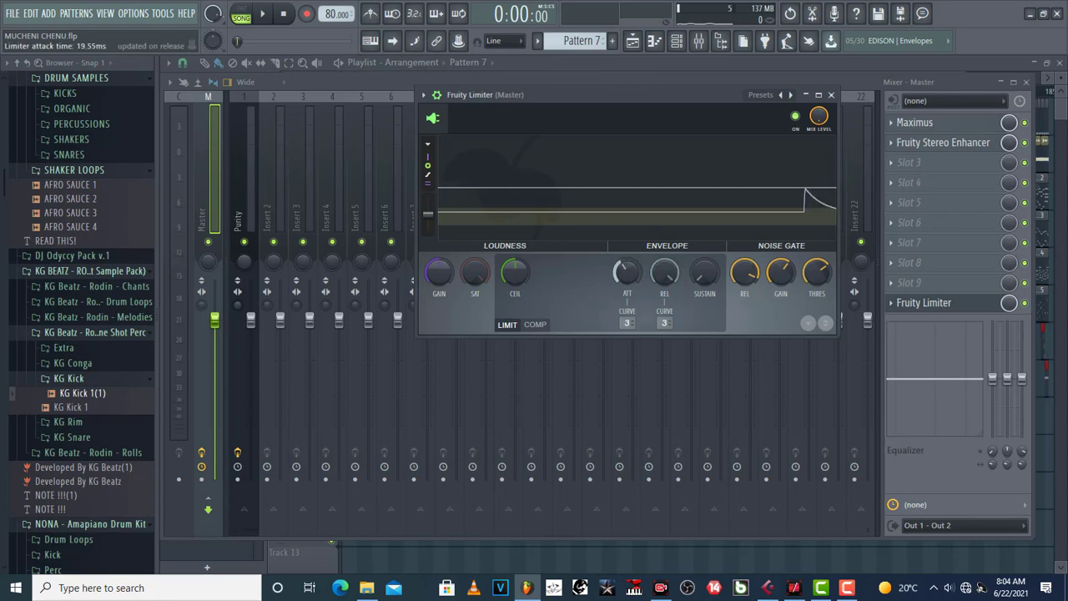
# - Raise the envelope attack to 1000.00 ms, lower it to 0.00 ms, and play a pass of the song
pyautogui.moveTo(626, 272); pyautogui.dragTo(626, 251)
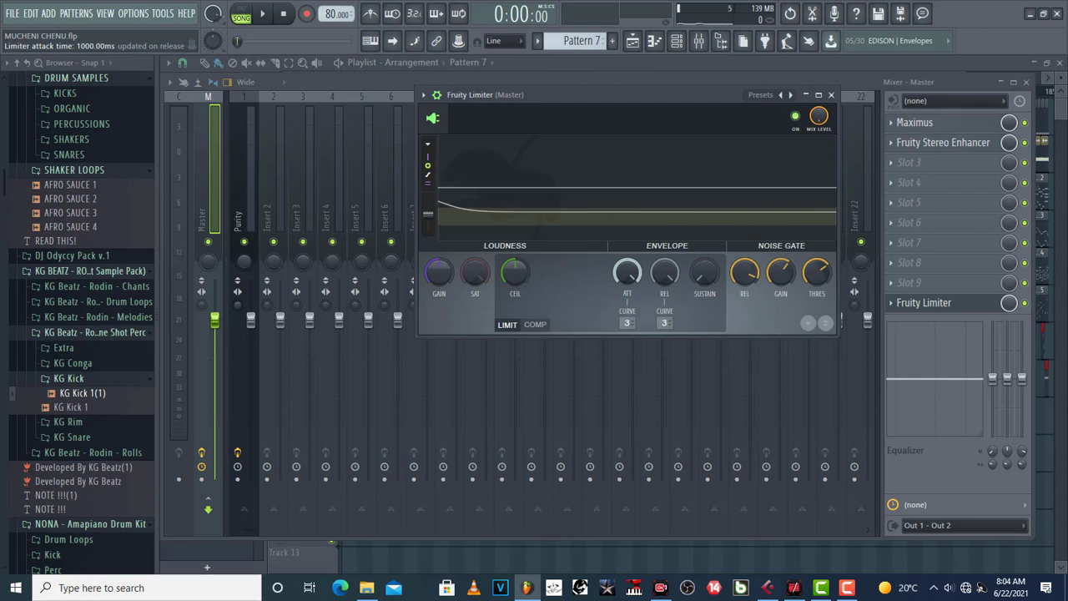
pyautogui.moveTo(628, 272); pyautogui.dragTo(628, 300)
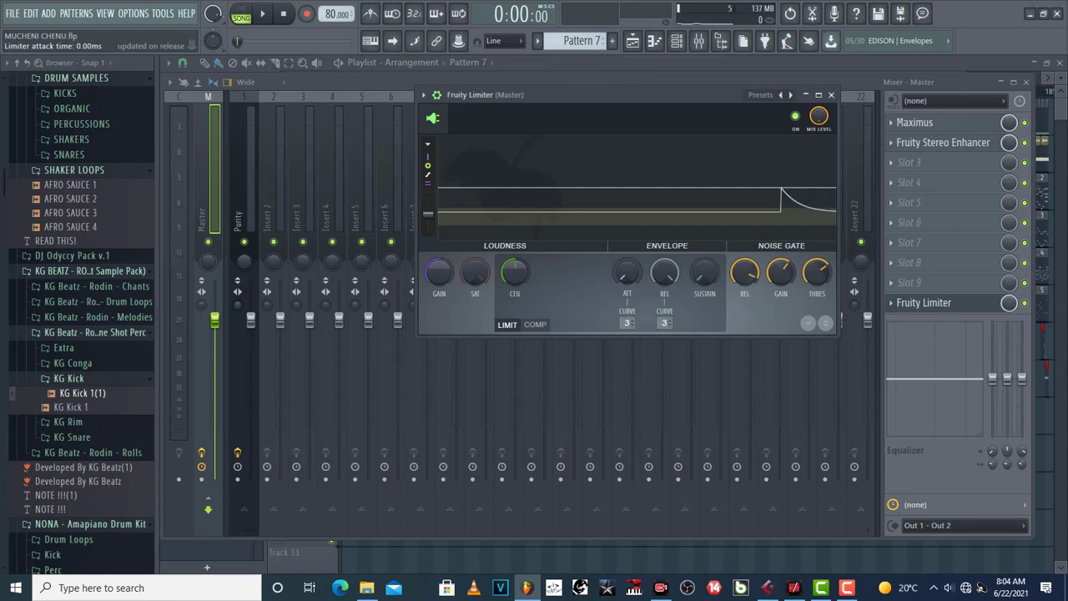
pyautogui.press('space')
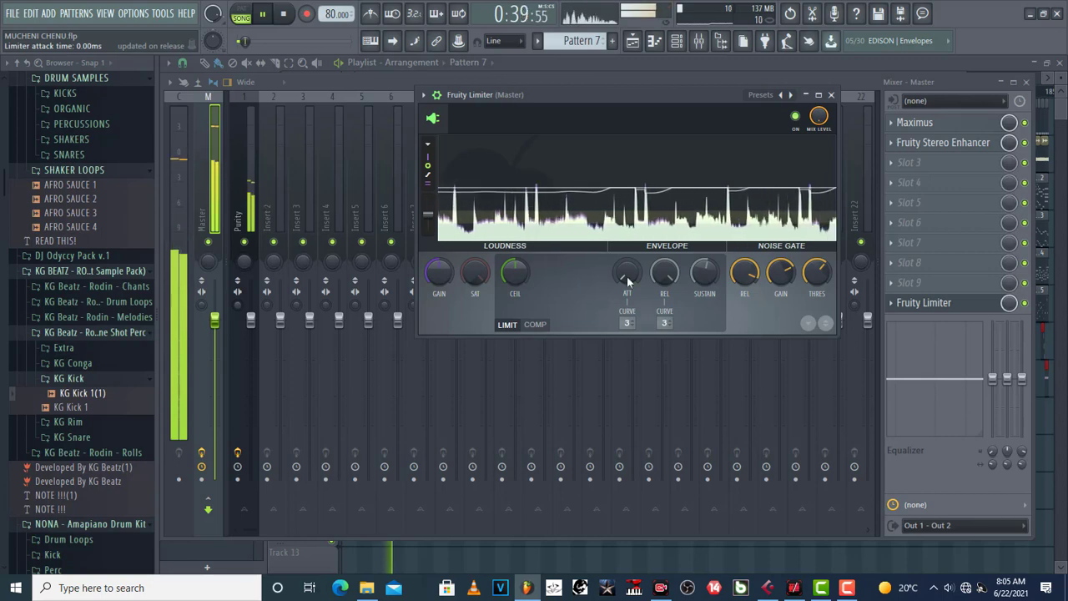
pyautogui.press('space')
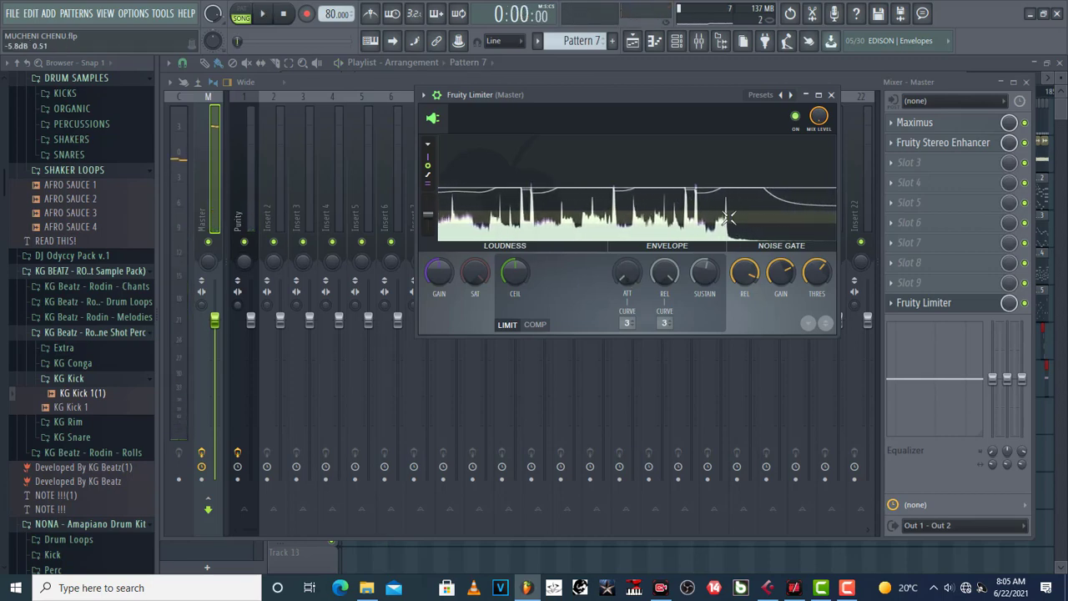
# - Set the envelope attack to 1000.00 ms, play the song, lower the attack to its minimum during playback, and stop
pyautogui.moveTo(628, 281); pyautogui.dragTo(628, 201)
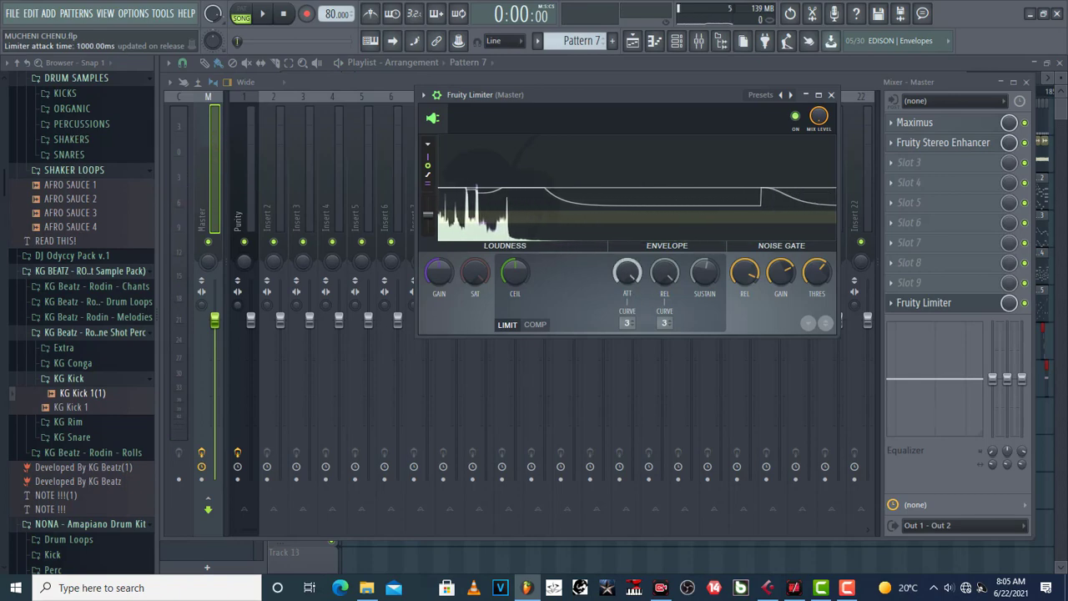
pyautogui.press('space')
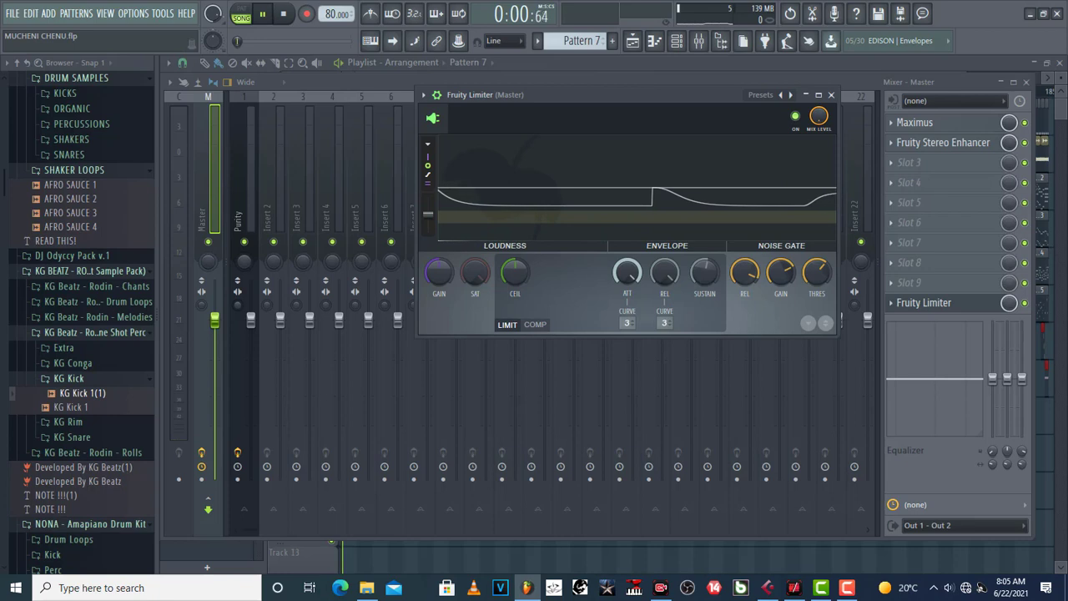
pyautogui.moveTo(628, 272); pyautogui.dragTo(627, 317)
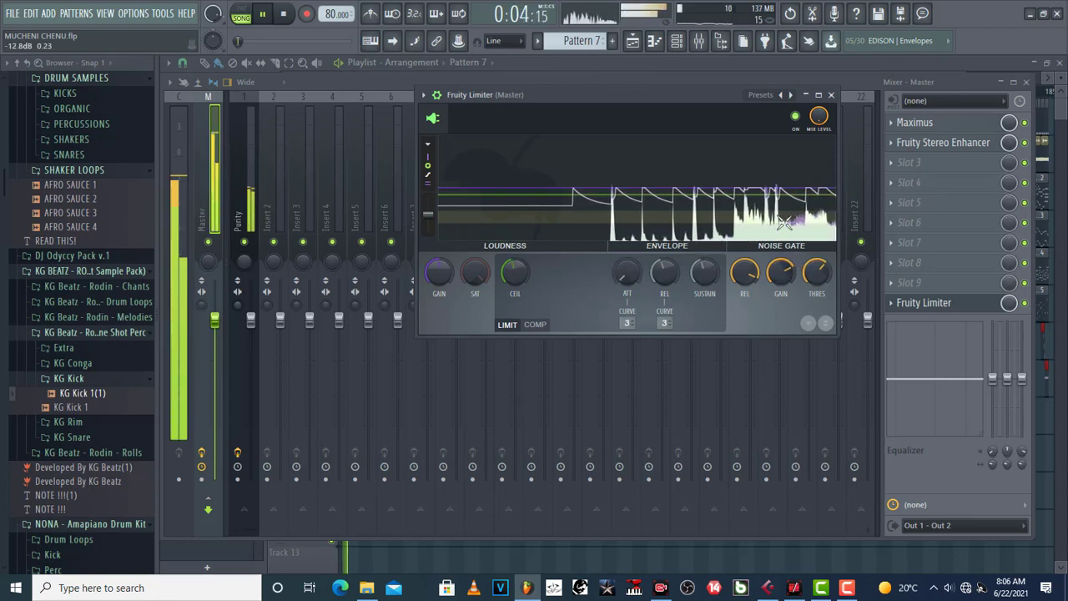
pyautogui.press('space')
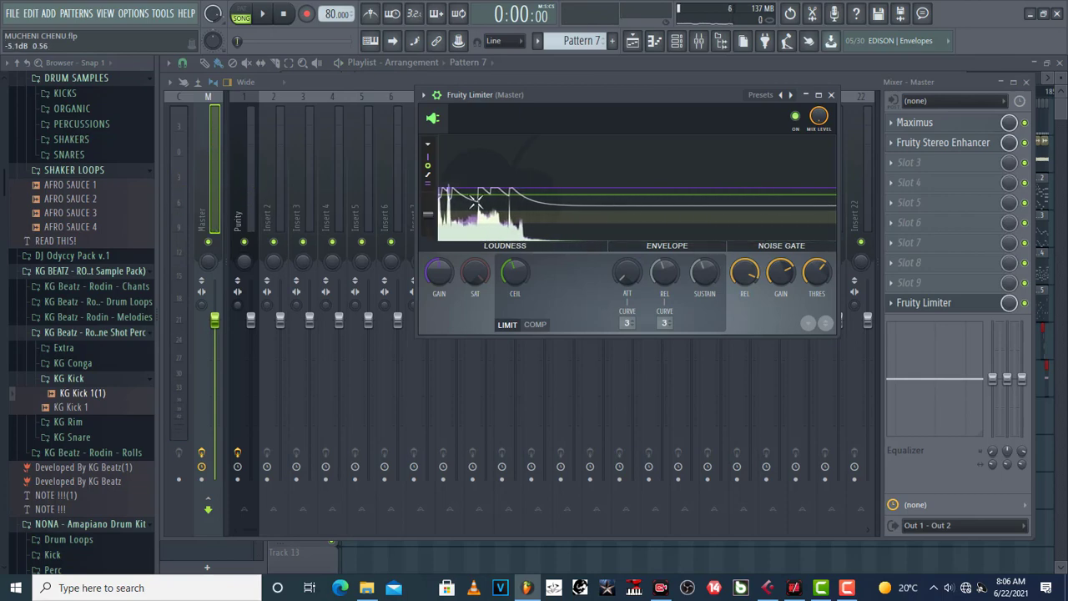
# - Sweep the envelope attack from its maximum to 4.15 ms and up to 441.25 ms, ending at its minimum
pyautogui.moveTo(628, 276)
pyautogui.mouseDown()
pyautogui.moveTo(628, 286)
pyautogui.moveTo(625, 226)
pyautogui.mouseUp()
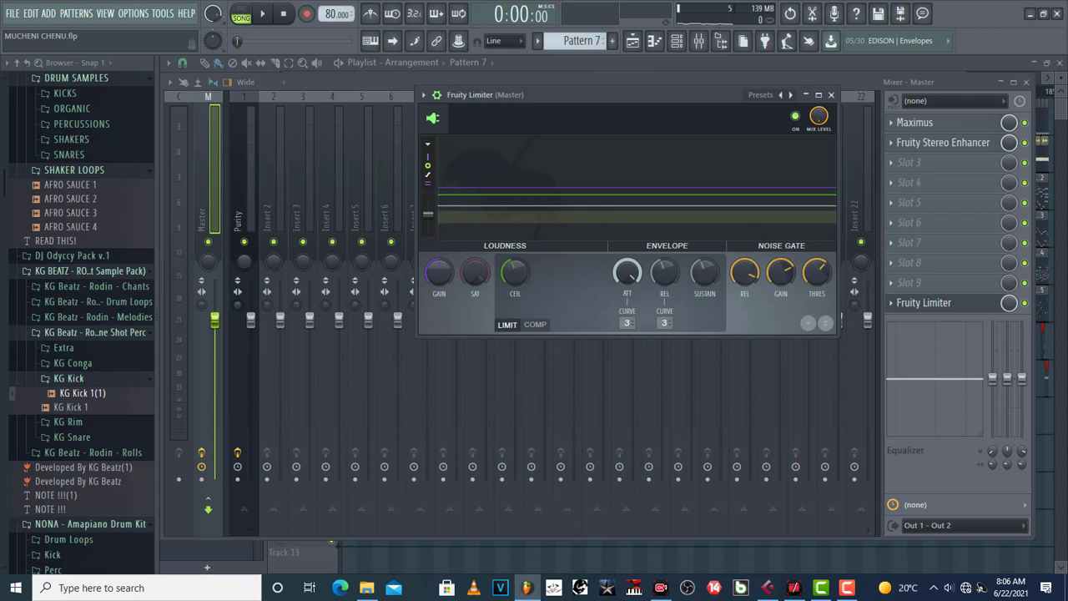
pyautogui.moveTo(621, 272); pyautogui.dragTo(620, 272)
pyautogui.moveTo(620, 272); pyautogui.dragTo(626, 287)
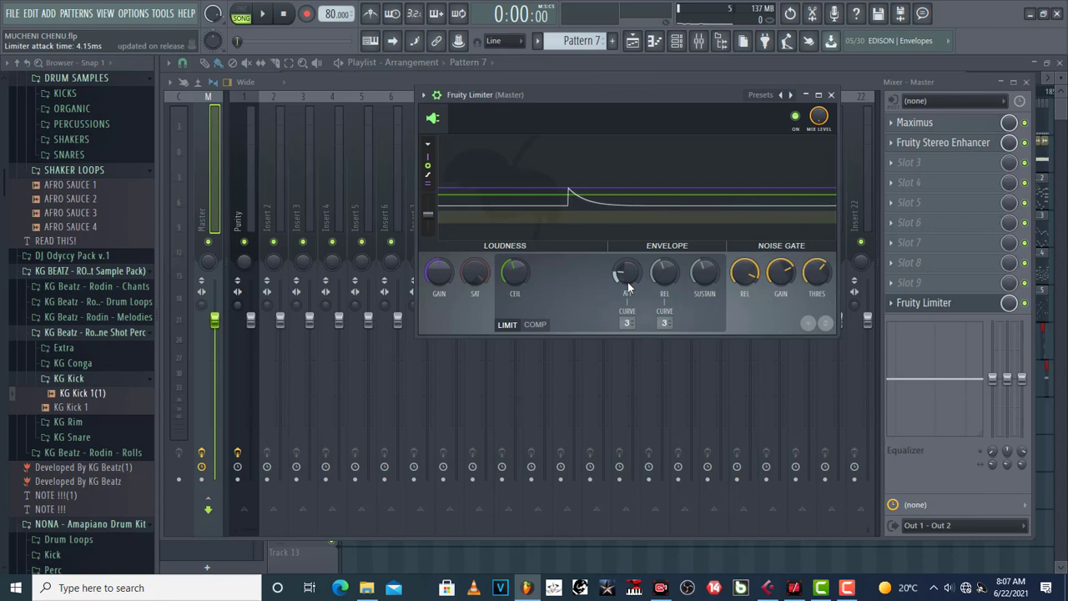
pyautogui.moveTo(639, 276); pyautogui.dragTo(639, 310)
pyautogui.moveTo(629, 277); pyautogui.dragTo(628, 238)
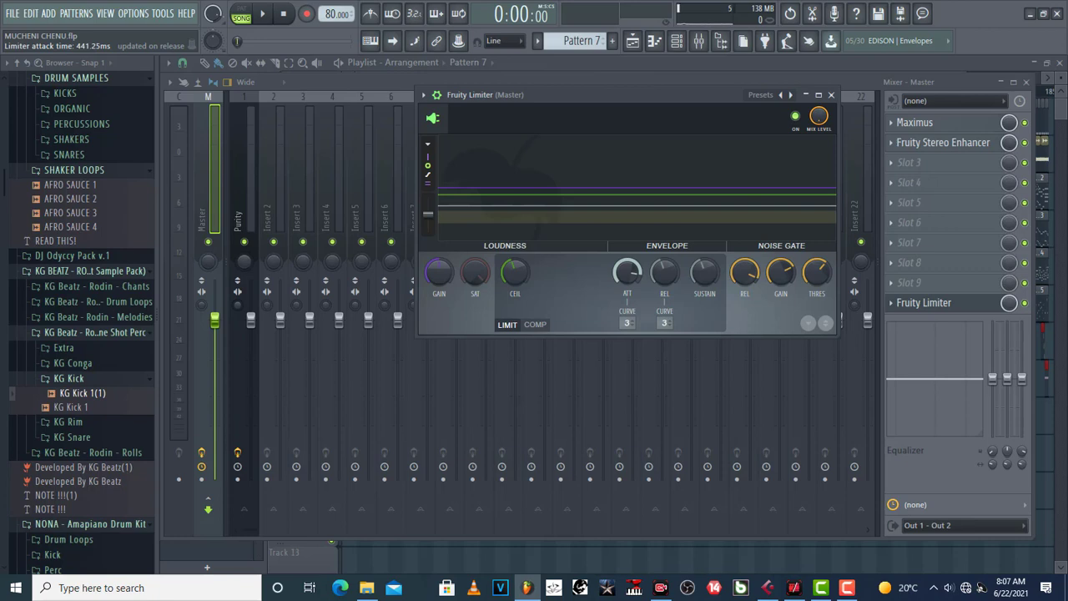
pyautogui.moveTo(628, 271); pyautogui.dragTo(628, 317)
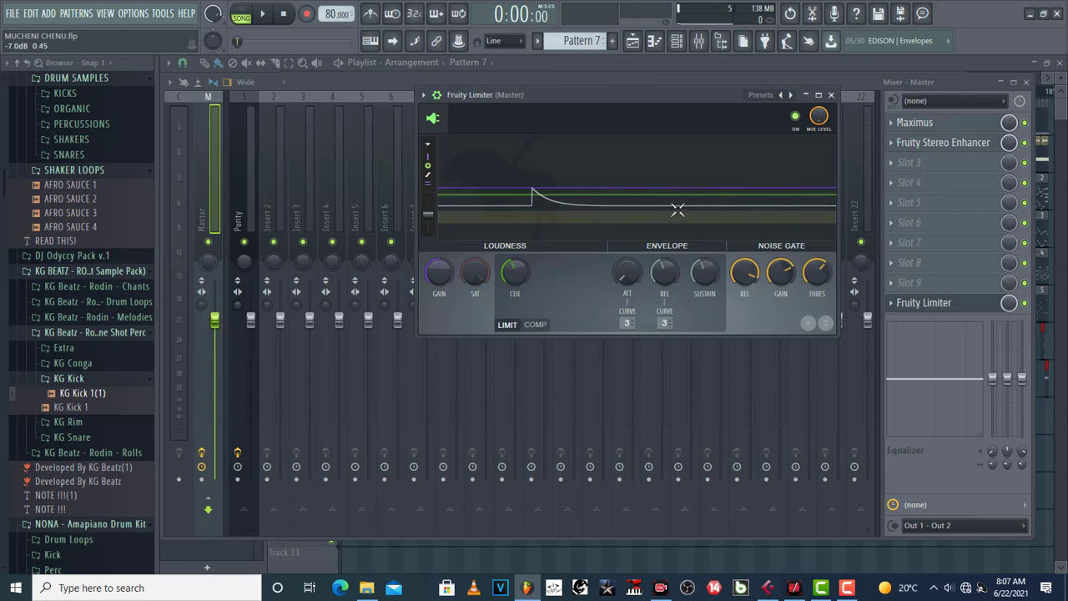
# - Play the song with minimum envelope attack, set the attack to 1000.00 ms, and play another pass for comparison
pyautogui.press('space')
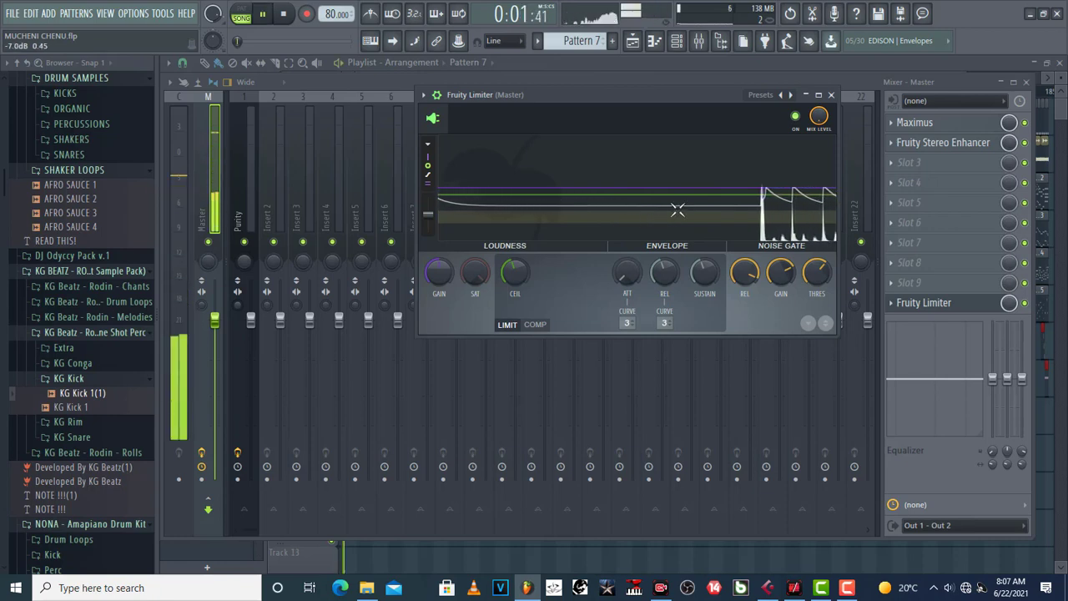
pyautogui.press('space')
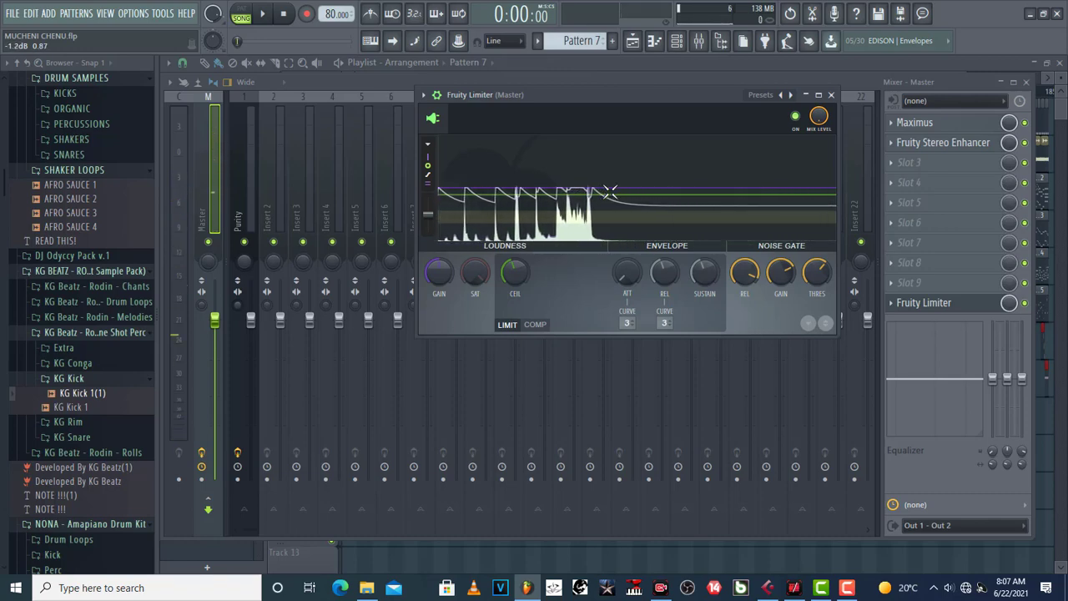
pyautogui.moveTo(628, 271); pyautogui.dragTo(628, 250)
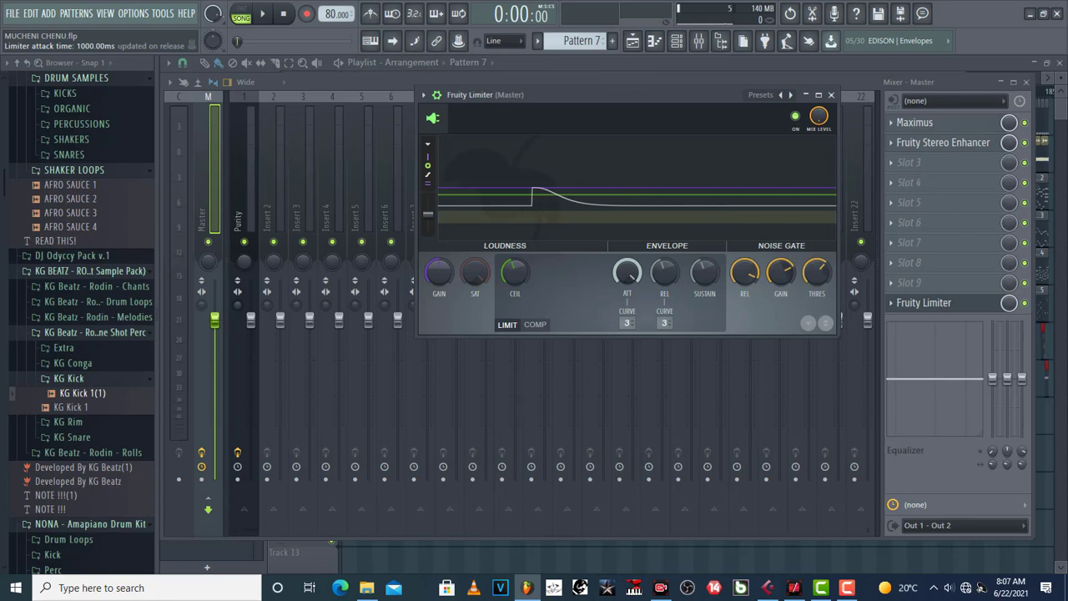
pyautogui.press('space')
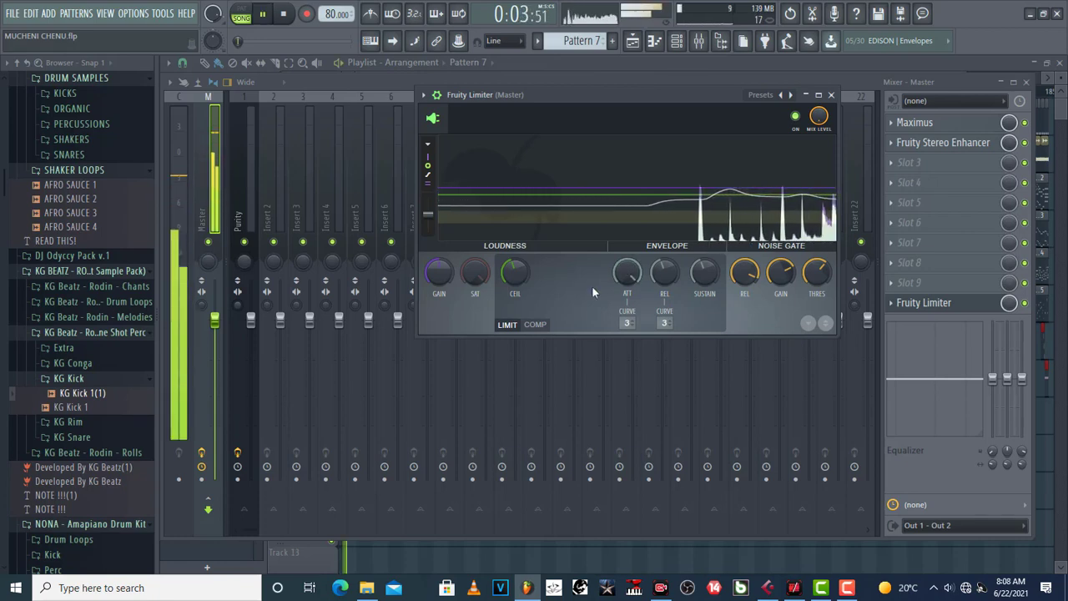
pyautogui.press('space')
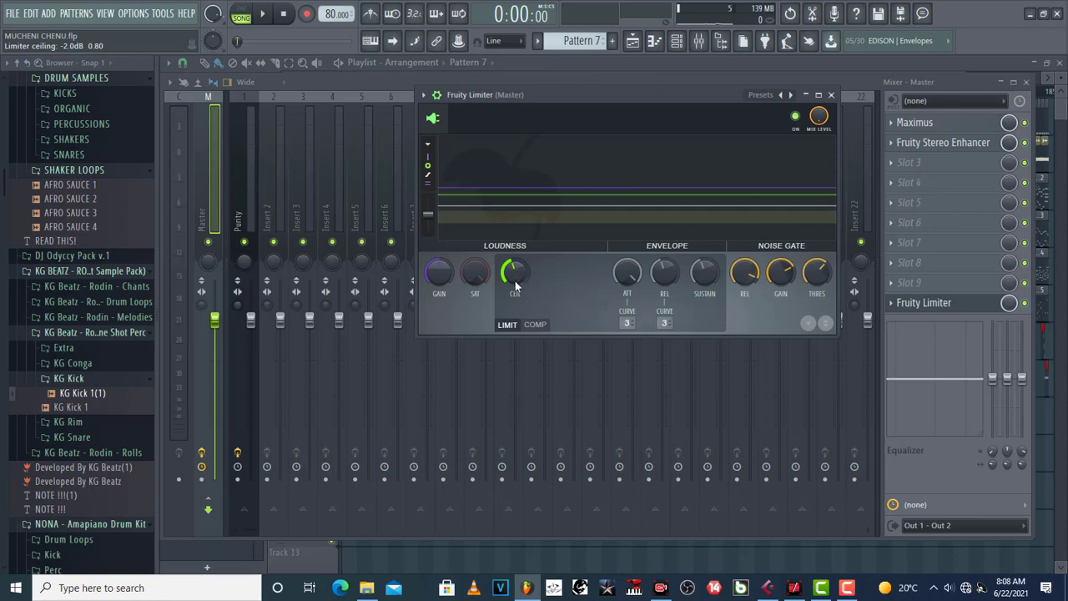
# - Lower the limiter ceiling to -3.0 dB, raise it to 4.4 dB, and bring it back to 3.4 dB
pyautogui.moveTo(515, 281)
pyautogui.mouseDown()
pyautogui.moveTo(514, 301)
pyautogui.moveTo(515, 289)
pyautogui.mouseUp()
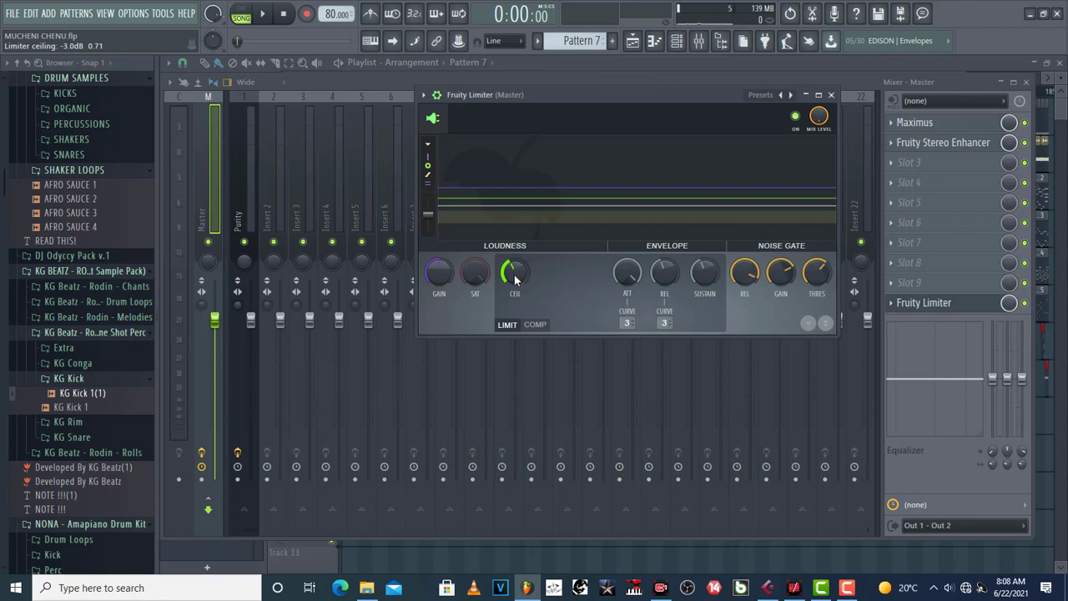
pyautogui.moveTo(515, 280); pyautogui.dragTo(515, 252)
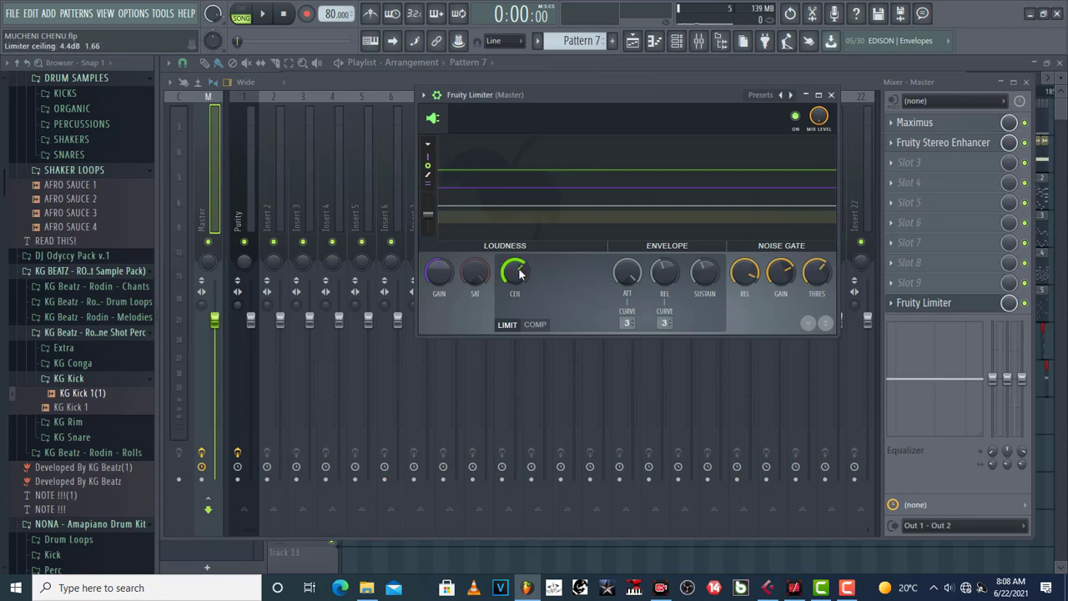
pyautogui.moveTo(517, 274); pyautogui.dragTo(516, 285)
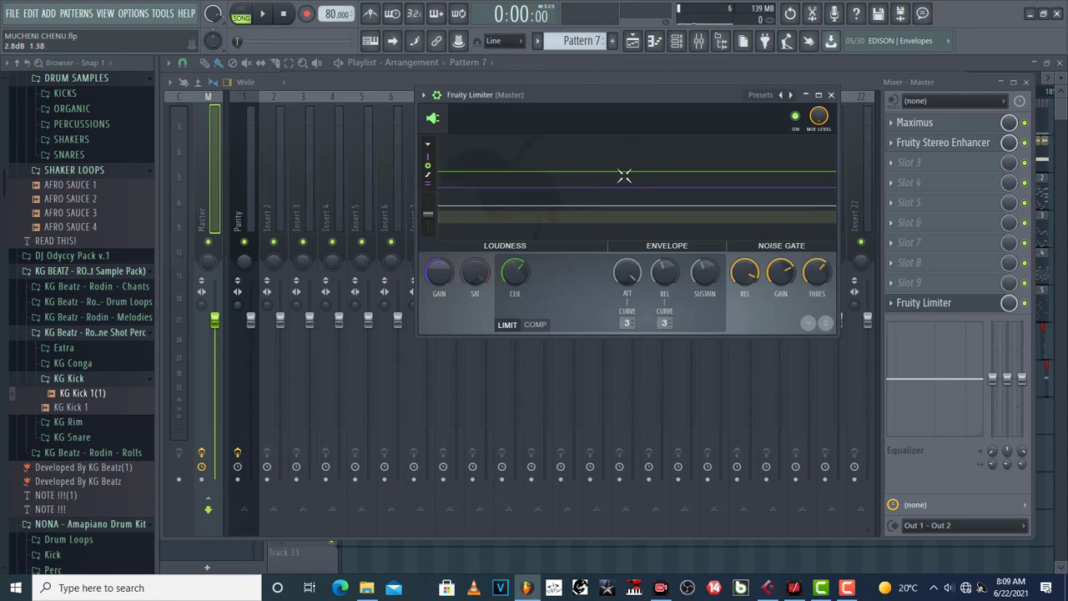
pyautogui.moveTo(518, 282); pyautogui.dragTo(517, 275)
pyautogui.moveTo(519, 274); pyautogui.dragTo(519, 283)
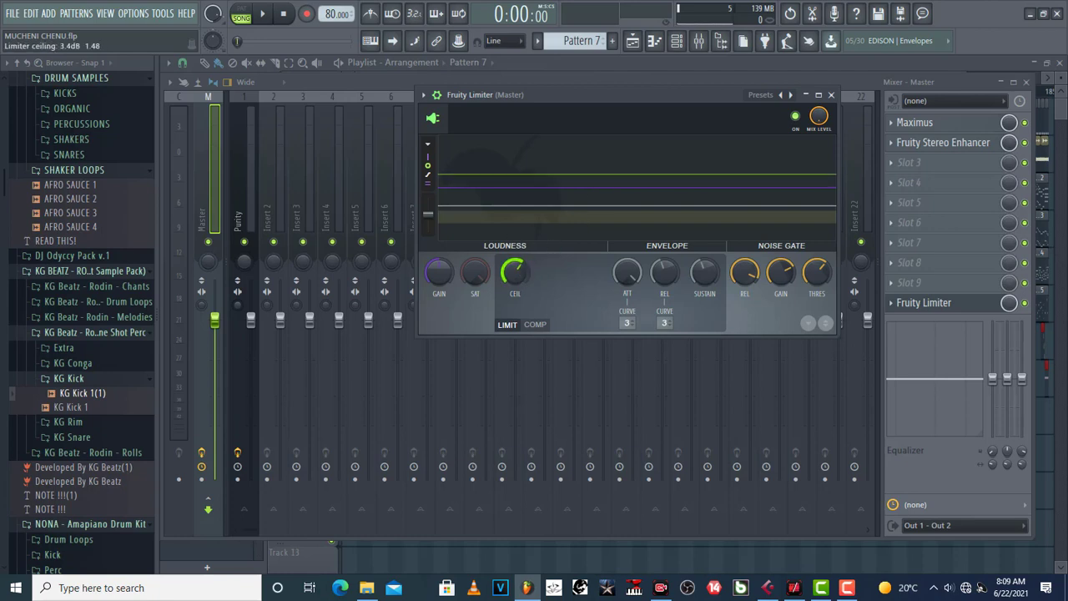
# - Move the ceiling line below and above the 0 dB level in the graph, and reset the ceiling to its default
pyautogui.moveTo(603, 171); pyautogui.dragTo(528, 196)
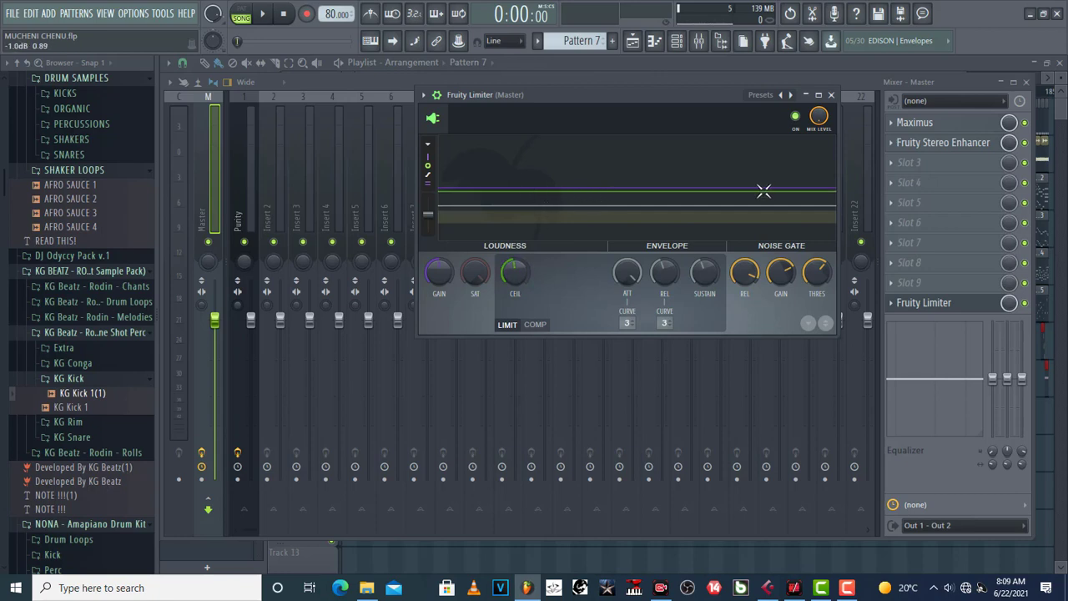
pyautogui.moveTo(763, 191); pyautogui.dragTo(595, 195)
pyautogui.moveTo(620, 171); pyautogui.dragTo(618, 182)
pyautogui.rightClick(514, 278)
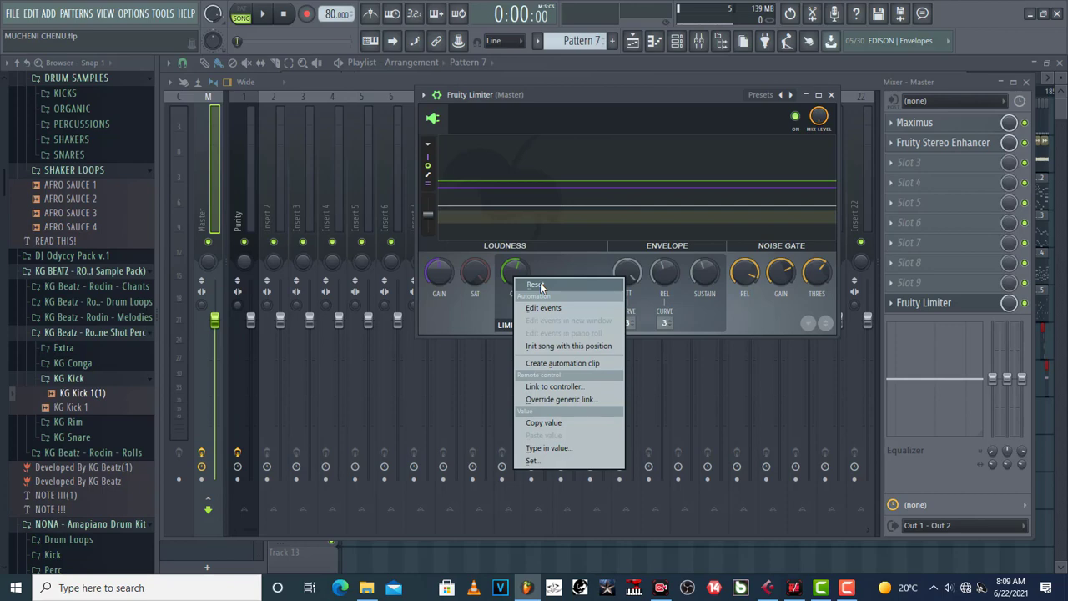
pyautogui.click(538, 286)
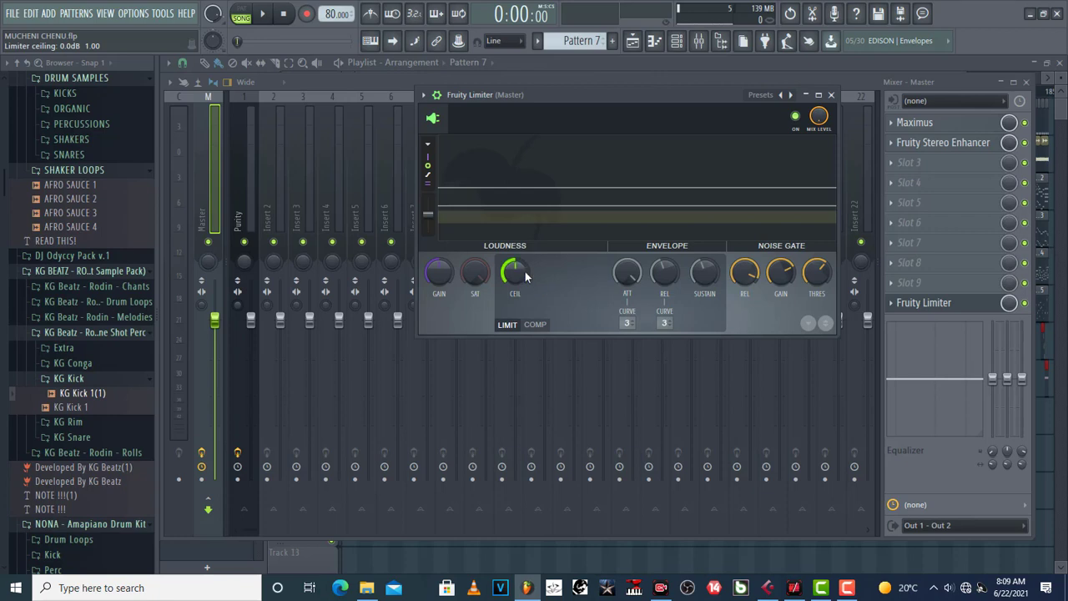
# - Play the song, lower the limiter ceiling to -13.5 dB during playback, and stop the song
pyautogui.press('space')
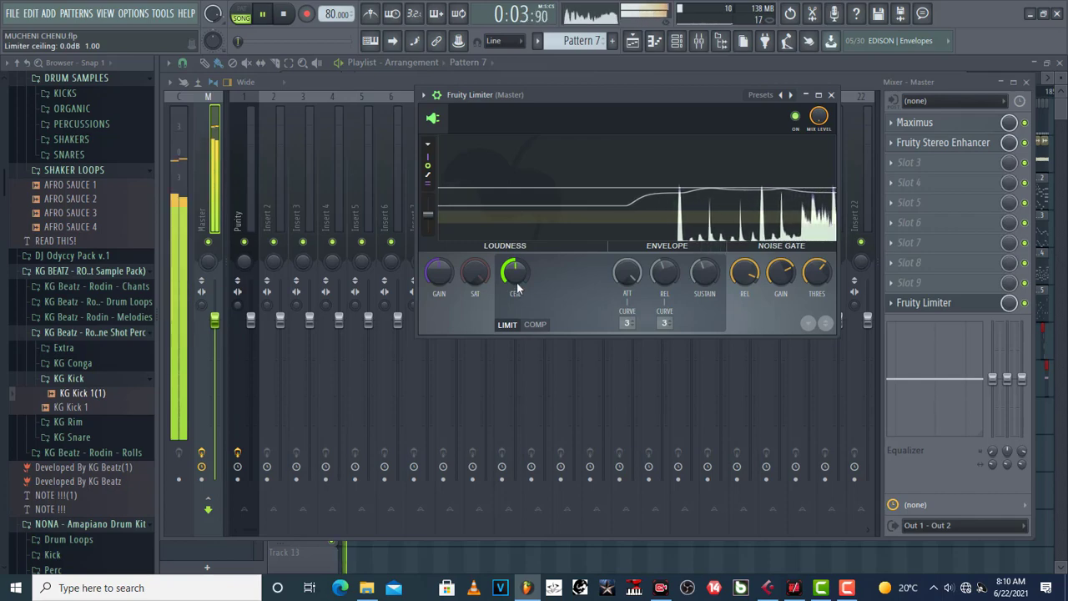
pyautogui.moveTo(514, 279); pyautogui.dragTo(514, 357)
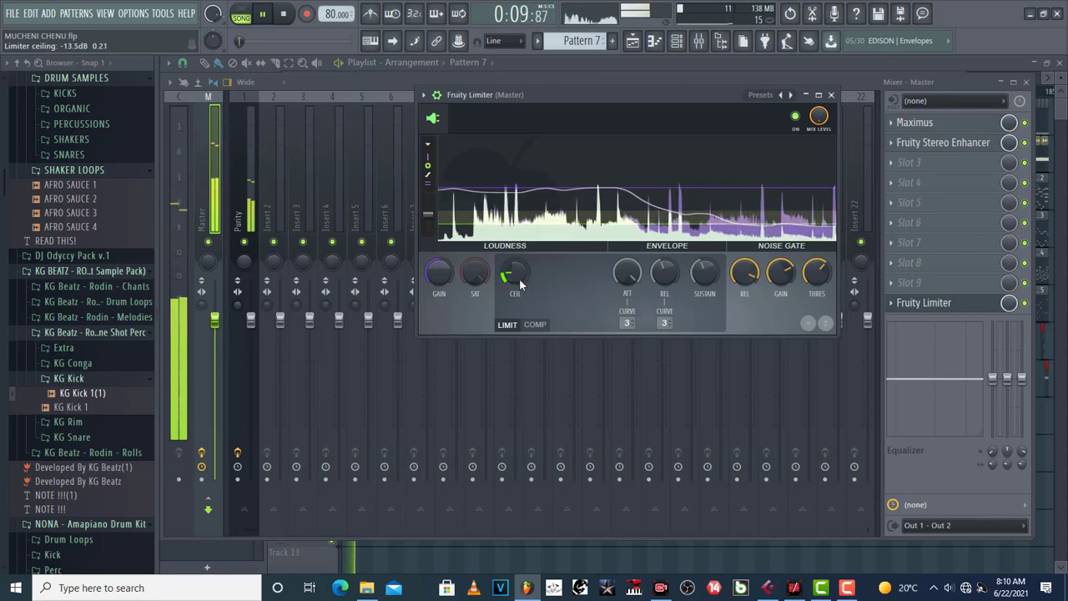
pyautogui.press('space')
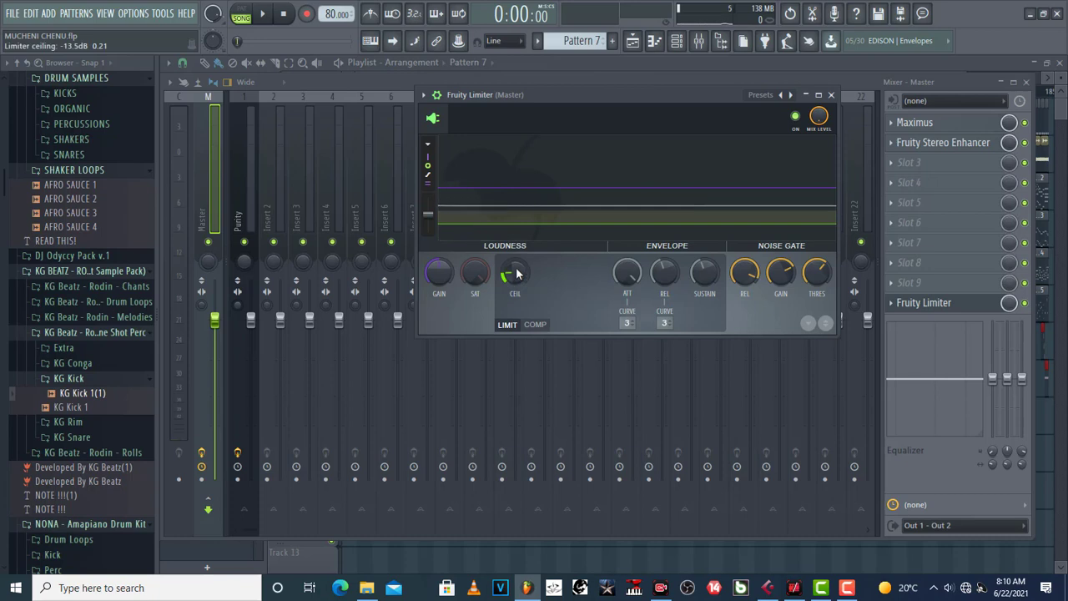
# - Play the song again, raise the ceiling line in the limiter graph during playback, and stop the song
pyautogui.moveTo(515, 273); pyautogui.dragTo(686, 218)
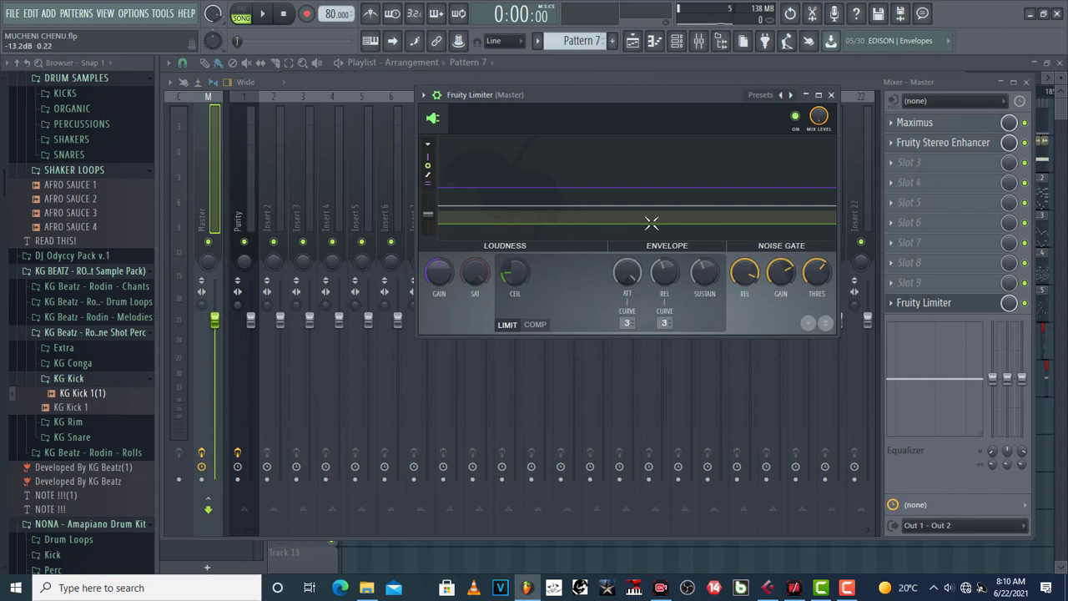
pyautogui.press('space')
pyautogui.moveTo(591, 255); pyautogui.dragTo(572, 201)
pyautogui.press('space')
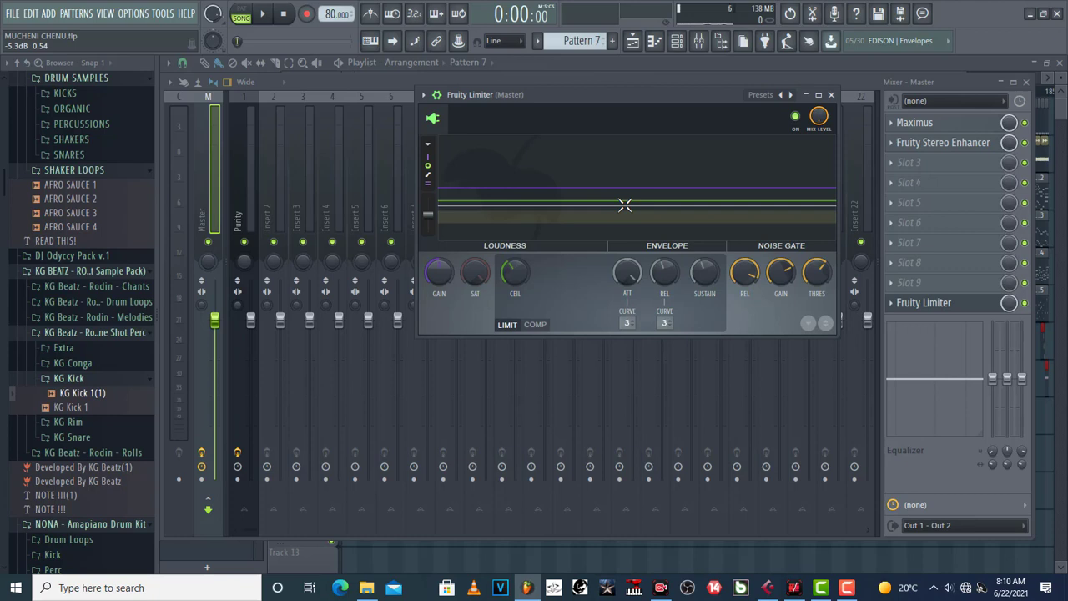
# - Raise the limiter ceiling to 12.0 dB, play the song to hear the effect, and stop it
pyautogui.moveTo(674, 200); pyautogui.dragTo(674, 179)
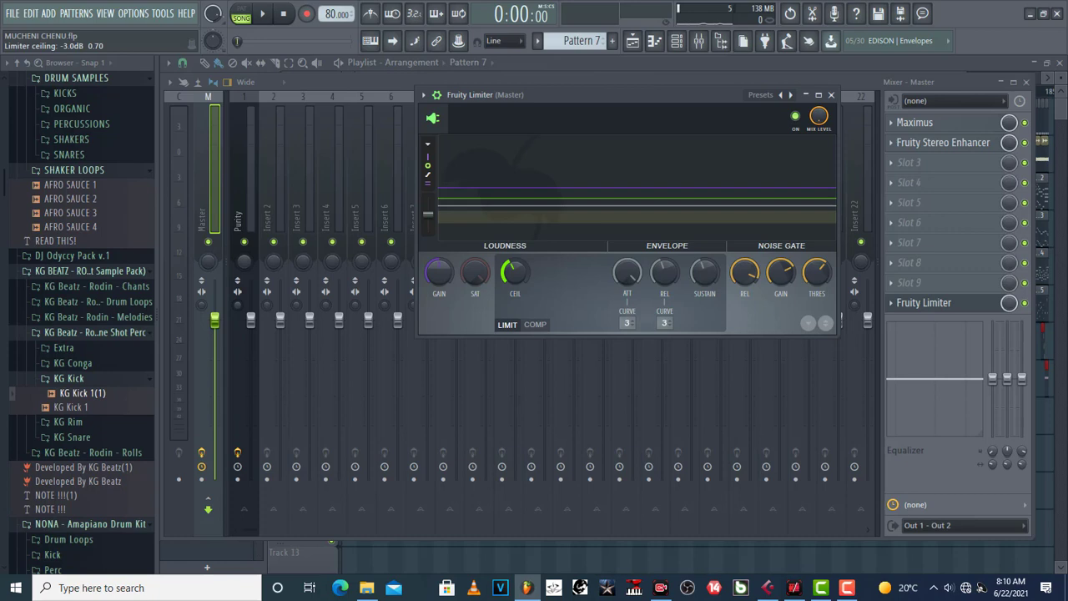
pyautogui.moveTo(520, 275); pyautogui.dragTo(519, 233)
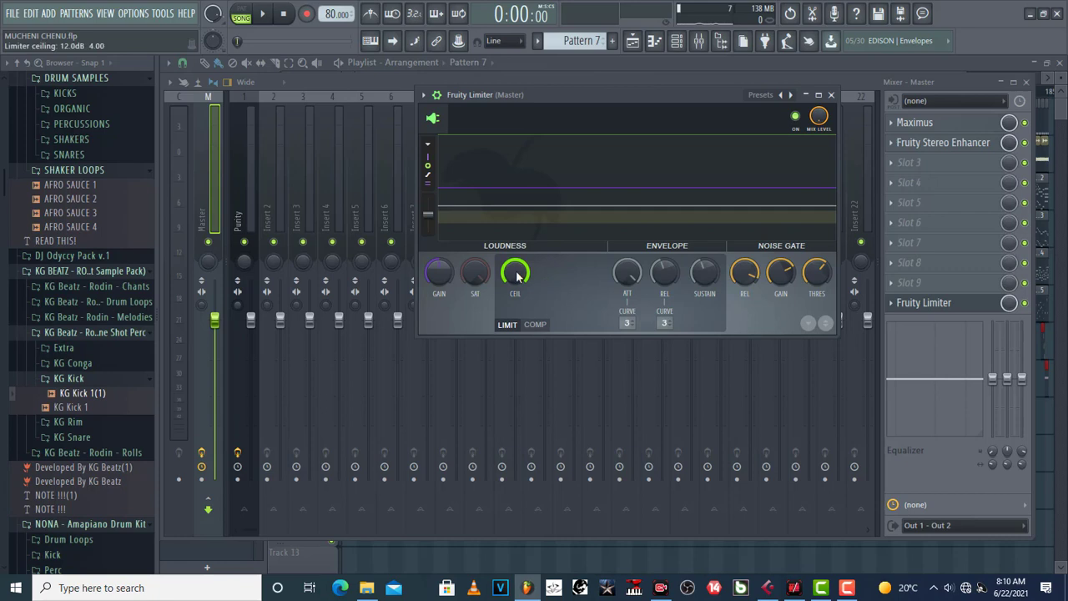
pyautogui.press('space')
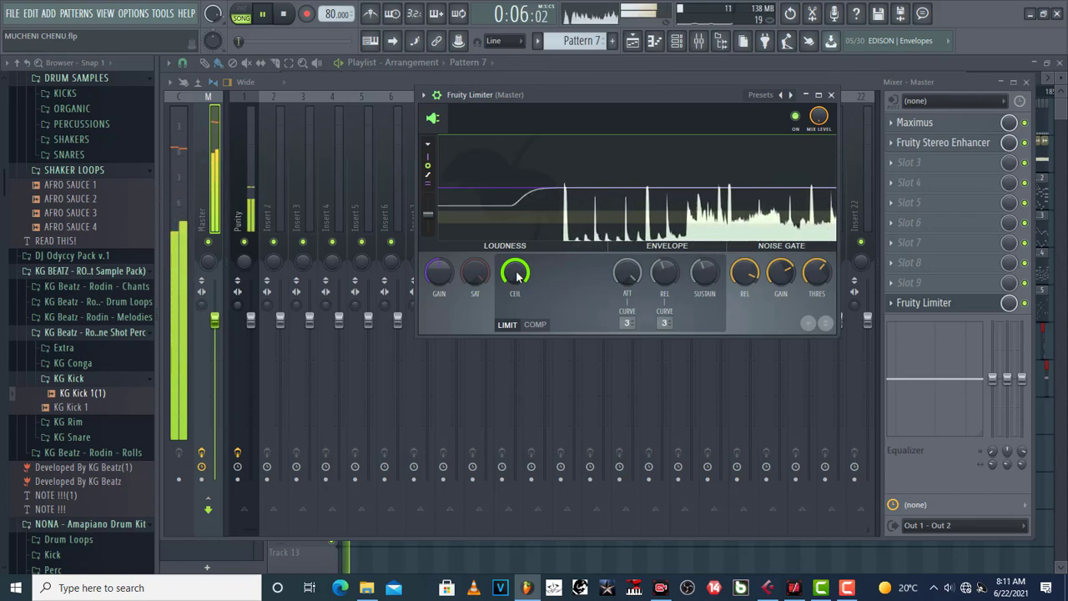
pyautogui.press('space')
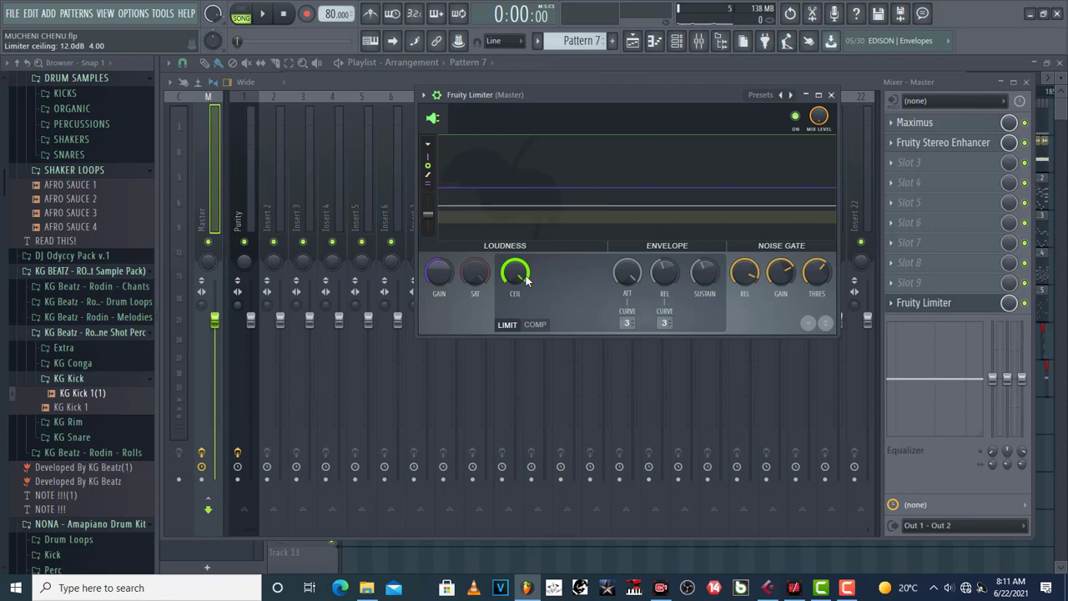
# - Lower the ceiling to slightly above 0 dB, play the song while pulling the ceiling below 0 dB, and stop the song
pyautogui.moveTo(525, 276); pyautogui.dragTo(526, 315)
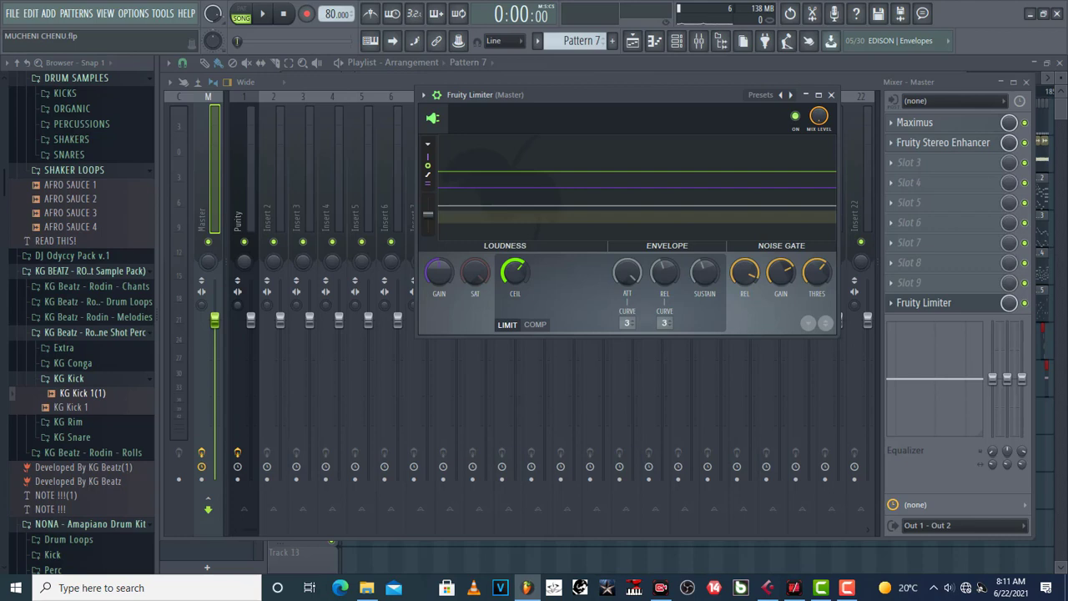
pyautogui.press('space')
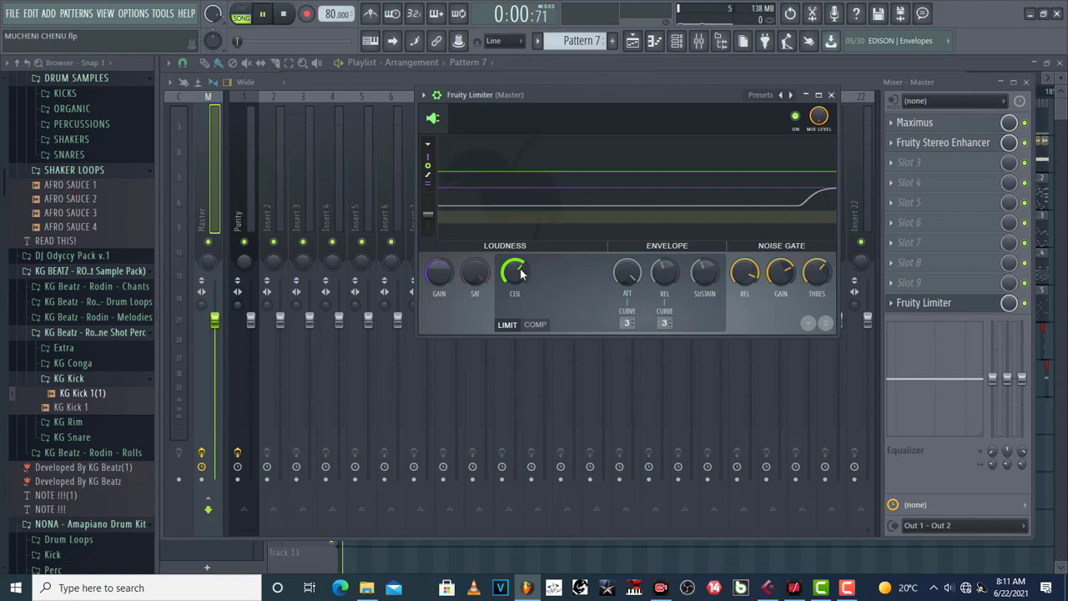
pyautogui.moveTo(515, 272); pyautogui.dragTo(515, 398)
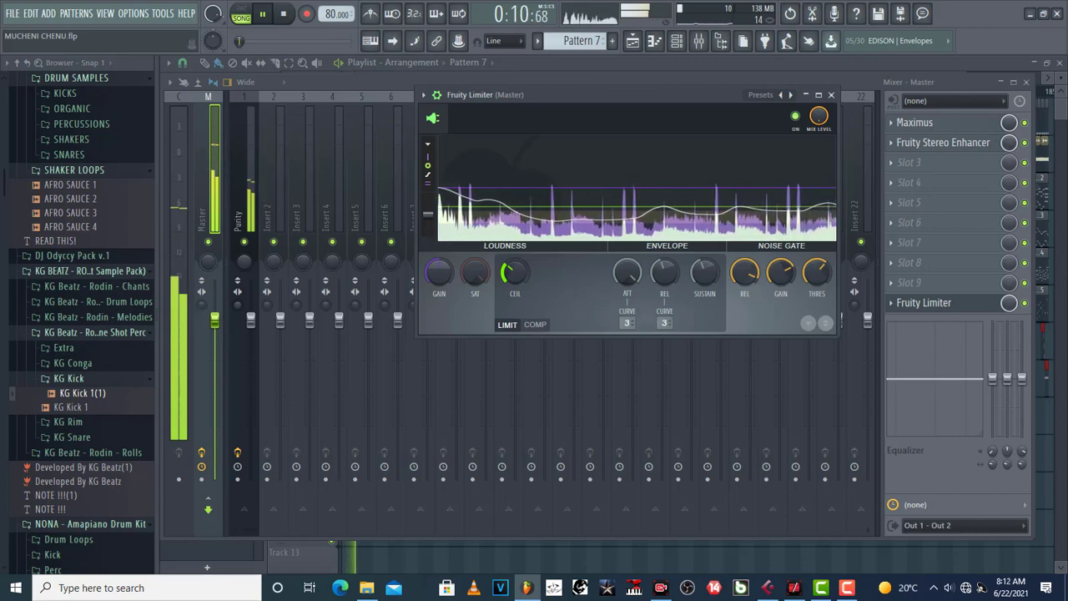
pyautogui.press('space')
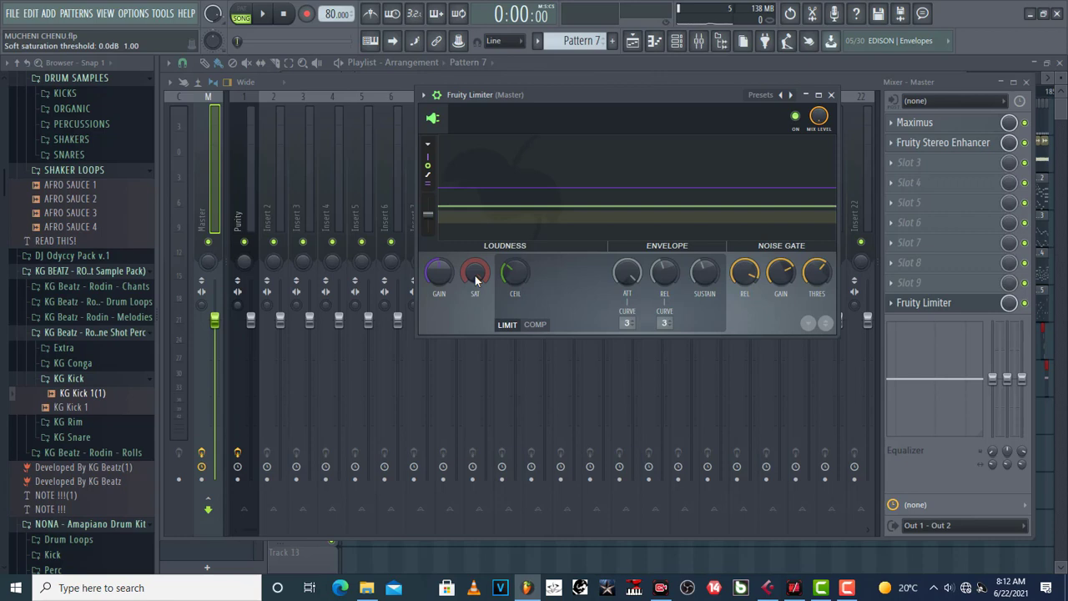
# - Lower the soft saturation threshold to -3.4 dB, play the song while adjusting the threshold to -6.7 dB, and stop the song
pyautogui.moveTo(478, 280); pyautogui.dragTo(477, 245)
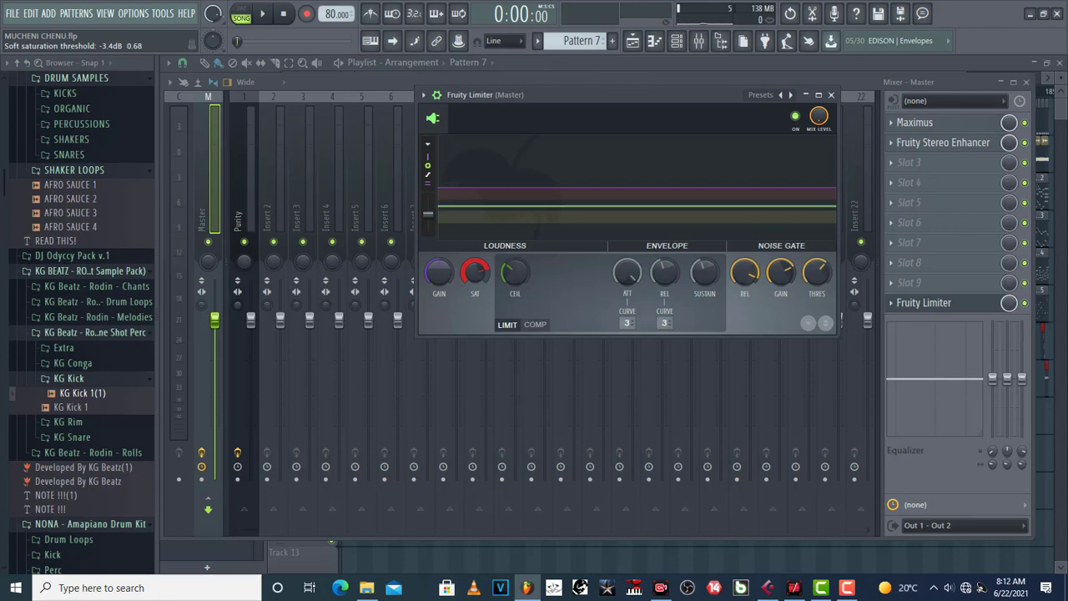
pyautogui.press('space')
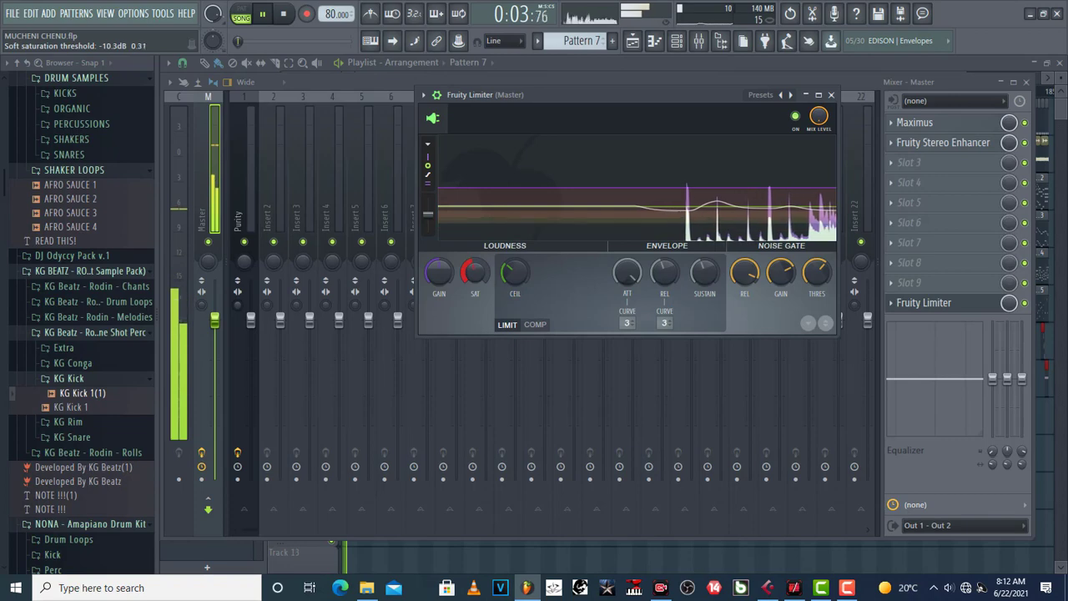
pyautogui.moveTo(475, 271); pyautogui.dragTo(474, 261)
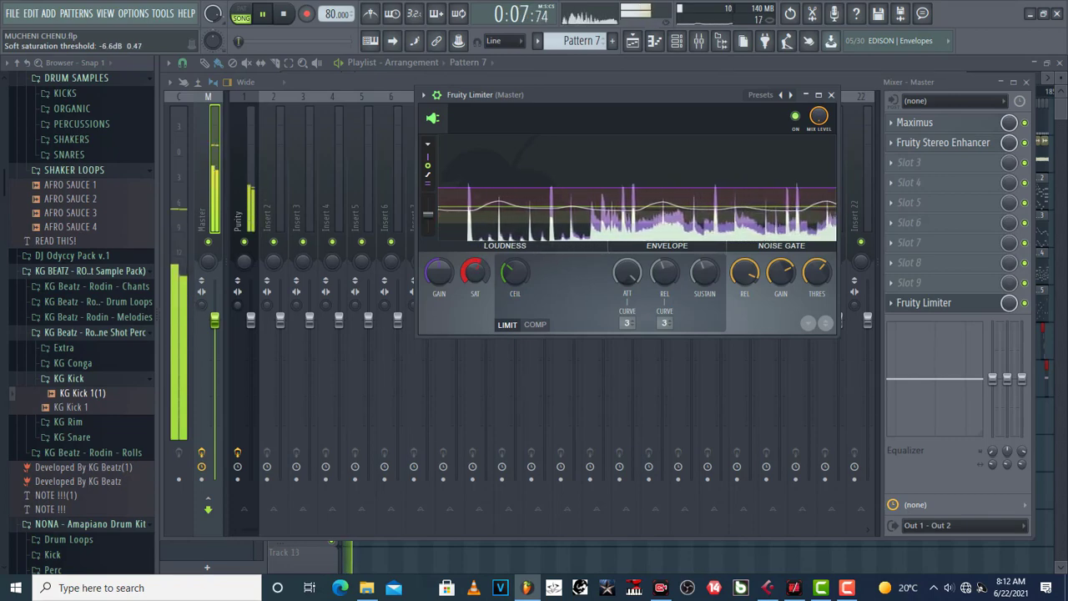
pyautogui.press('space')
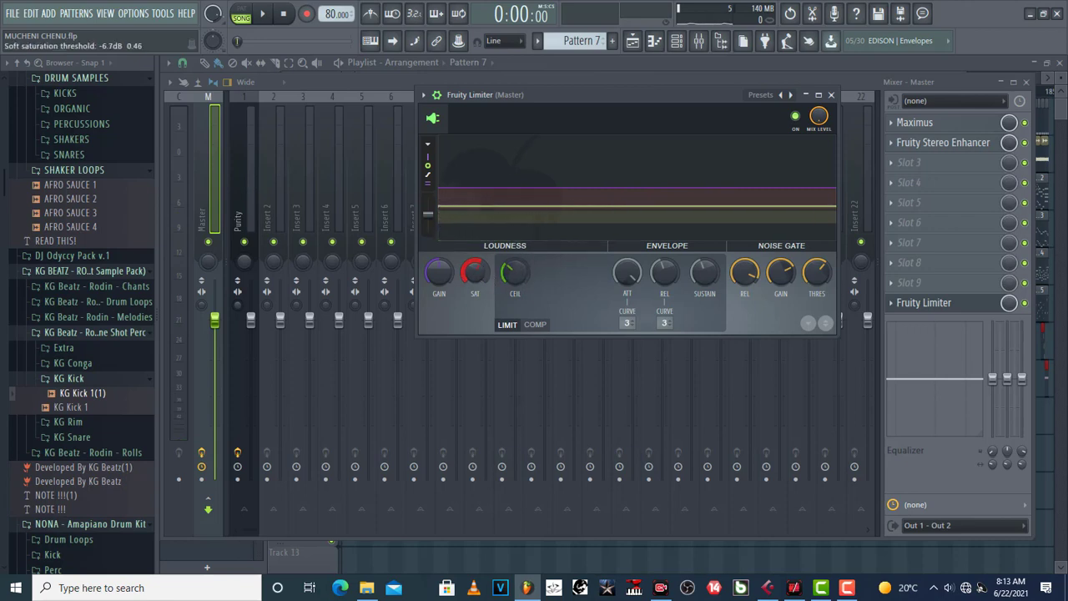
# - Set the soft saturation threshold to -9.4 dB, reposition the limiter window over the mixer, and play and stop the song
pyautogui.scroll(-6, 474, 272)
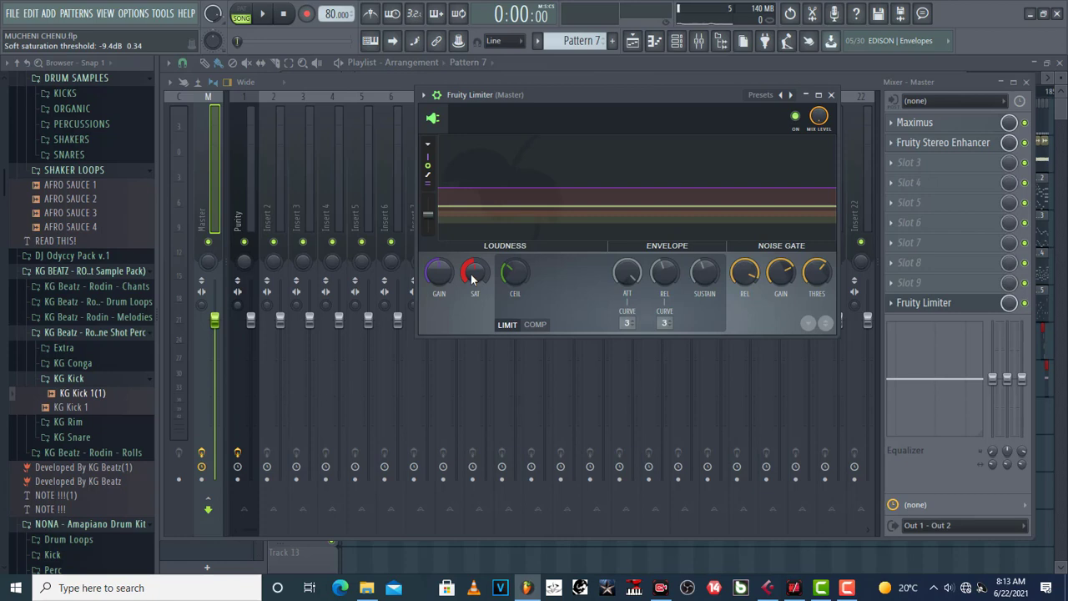
pyautogui.moveTo(473, 279); pyautogui.dragTo(473, 243)
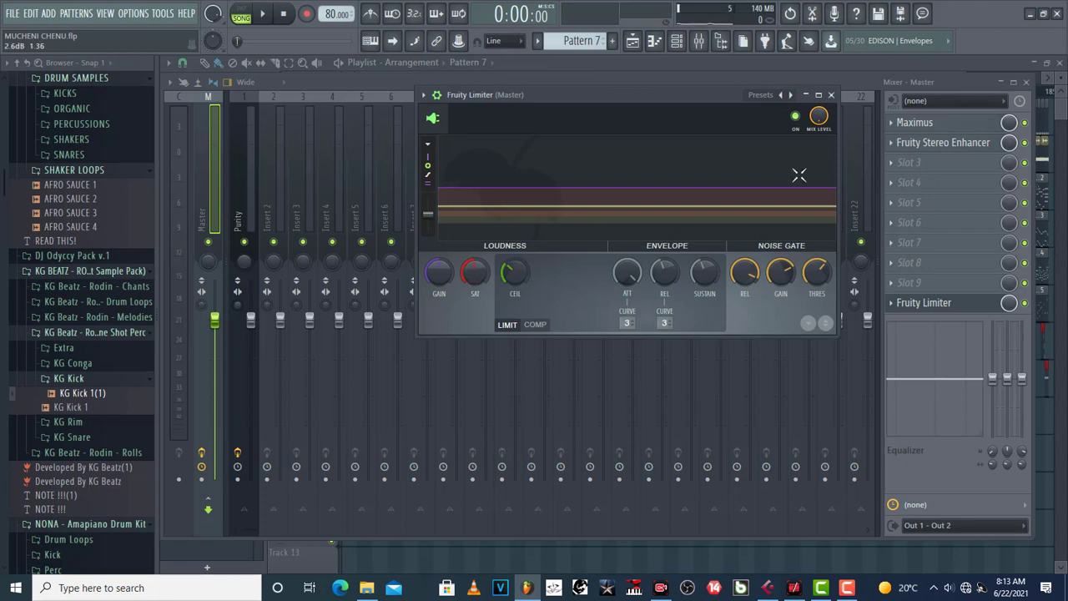
pyautogui.moveTo(661, 96); pyautogui.dragTo(602, 104)
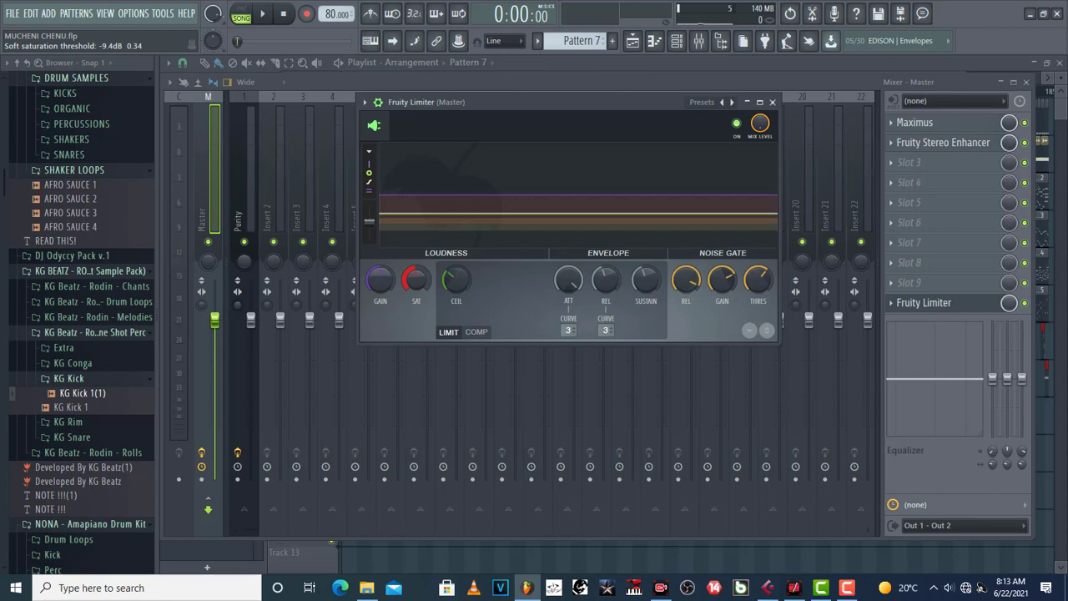
pyautogui.press('space')
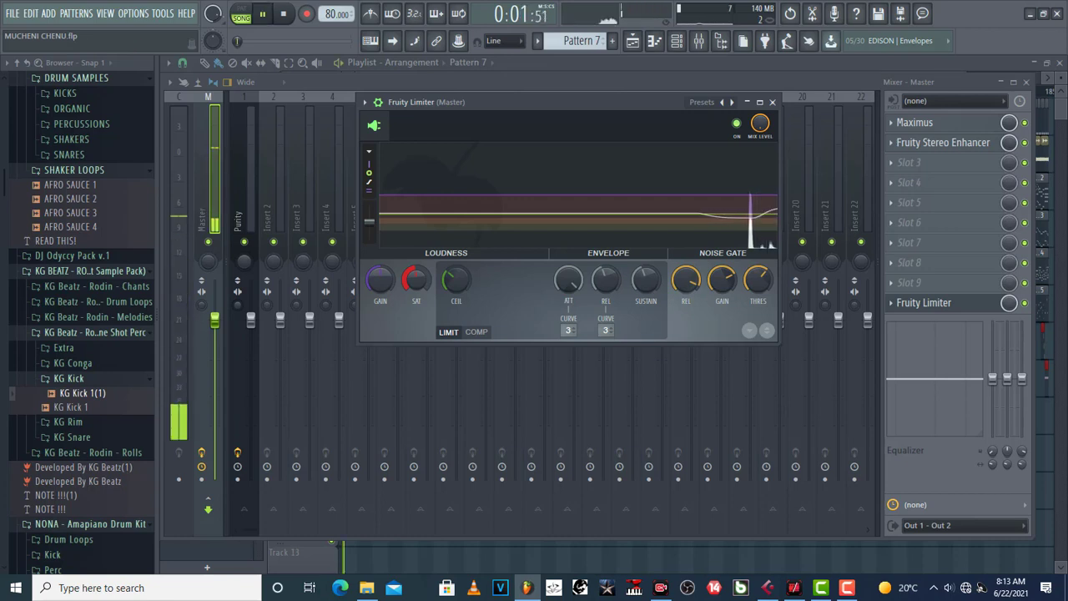
pyautogui.press('space')
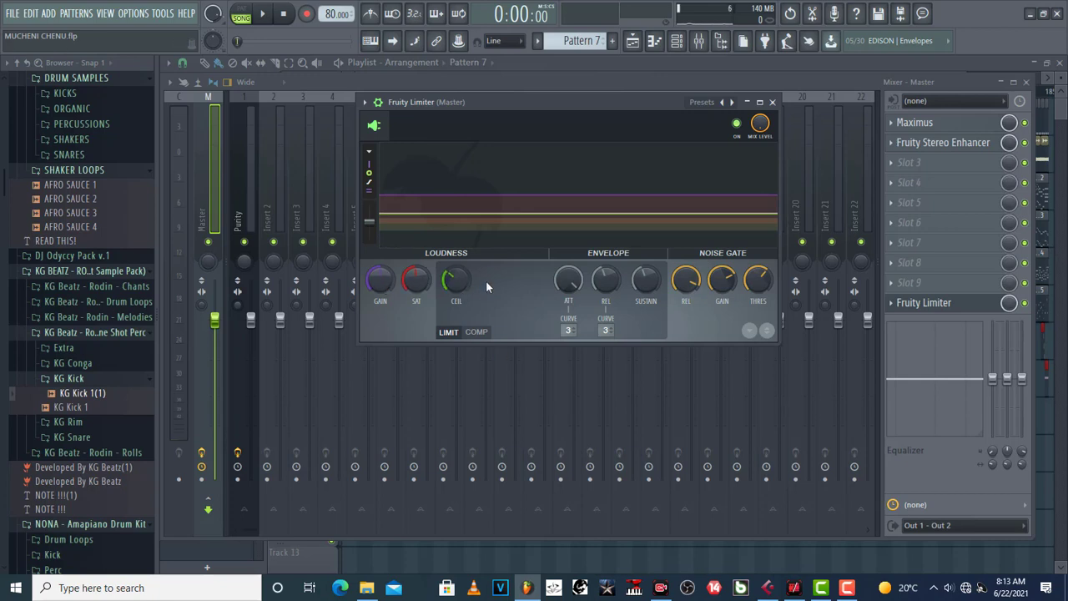
# - Lower the limiter ceiling to -13.3 dB, play the song with it, and stop the song
pyautogui.moveTo(456, 280)
pyautogui.mouseDown()
pyautogui.moveTo(456, 242)
pyautogui.moveTo(455, 278)
pyautogui.mouseUp()
pyautogui.press('space')
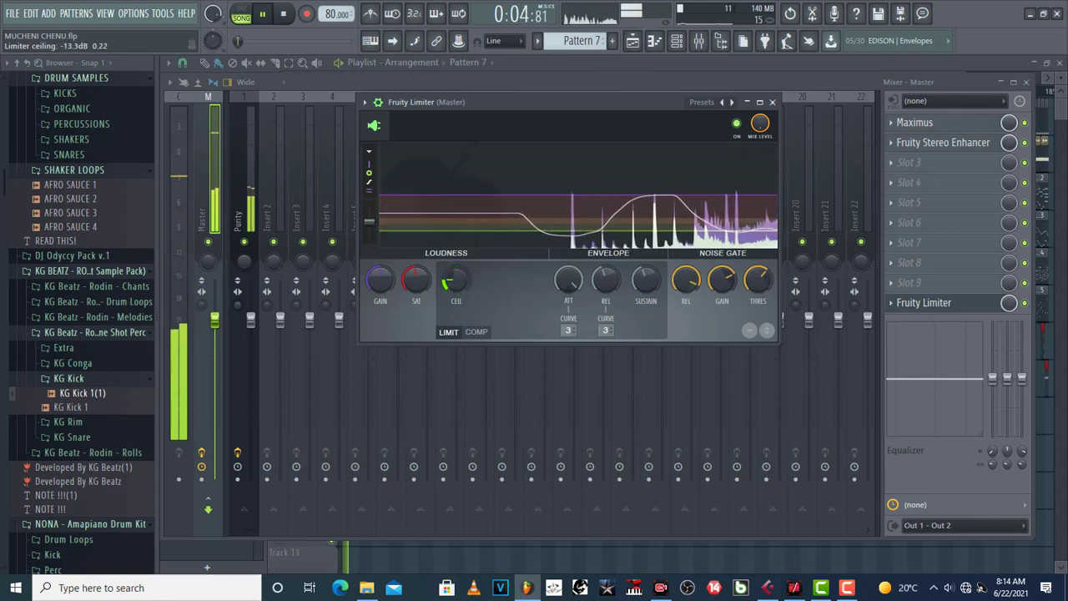
pyautogui.press('space')
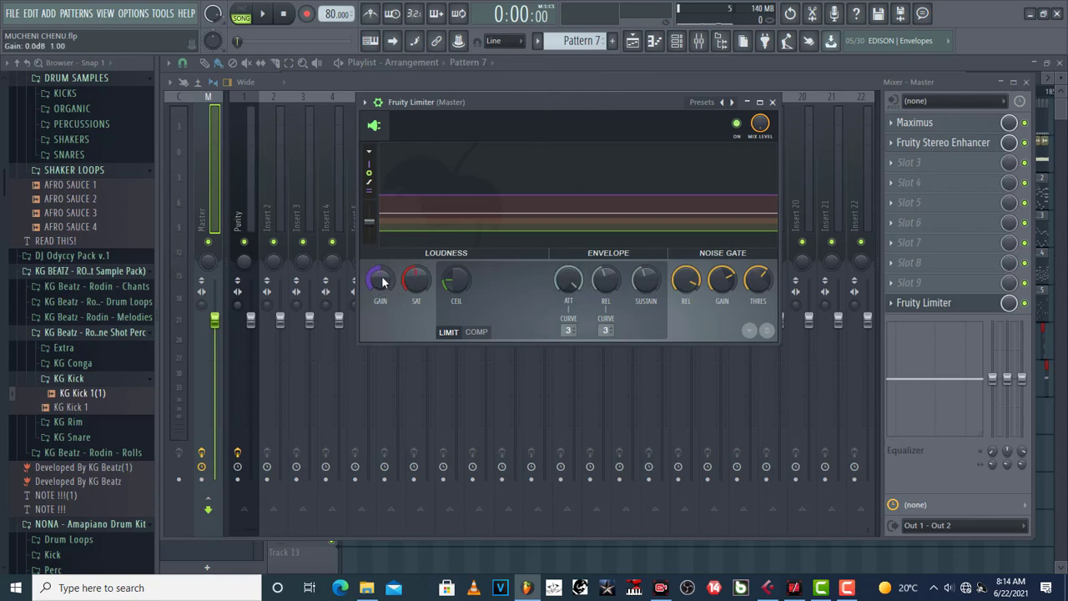
# - Play the song, lower the limiter gain to -6.5 dB, and raise the ceiling during playback
pyautogui.scroll(-5, 380, 284)
pyautogui.press('space')
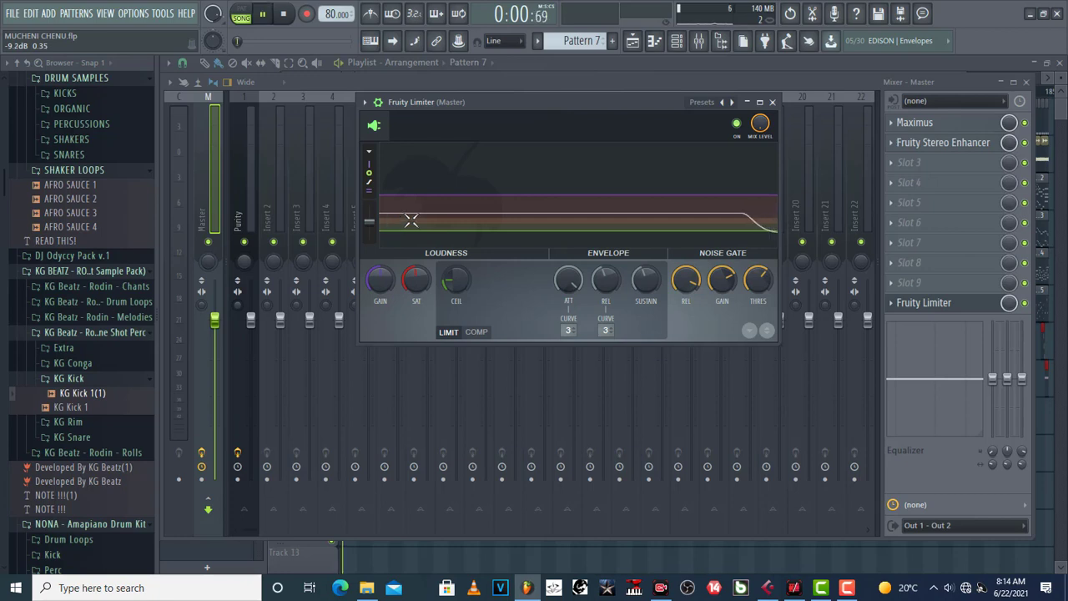
pyautogui.moveTo(382, 287)
pyautogui.mouseDown()
pyautogui.moveTo(381, 238)
pyautogui.moveTo(382, 296)
pyautogui.moveTo(381, 279)
pyautogui.mouseUp()
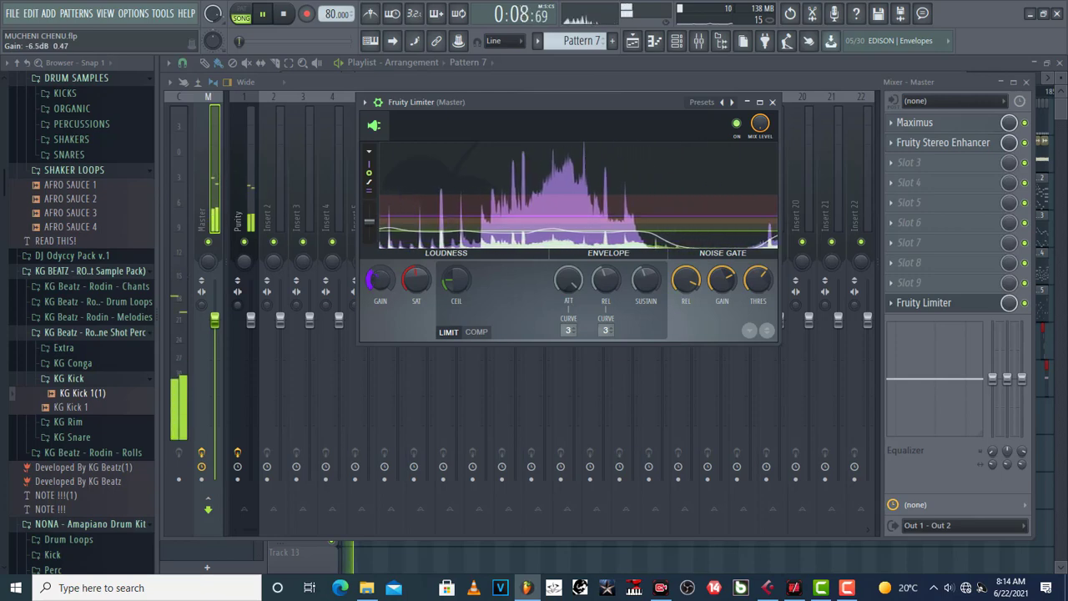
pyautogui.moveTo(456, 279); pyautogui.dragTo(455, 264)
# - Raise the gain to 4.6 dB, stop the song, and bring the gain to 3.8 dB and then below 0 dB
pyautogui.moveTo(380, 279)
pyautogui.mouseDown()
pyautogui.moveTo(380, 261)
pyautogui.moveTo(380, 300)
pyautogui.moveTo(379, 276)
pyautogui.mouseUp()
pyautogui.press('space')
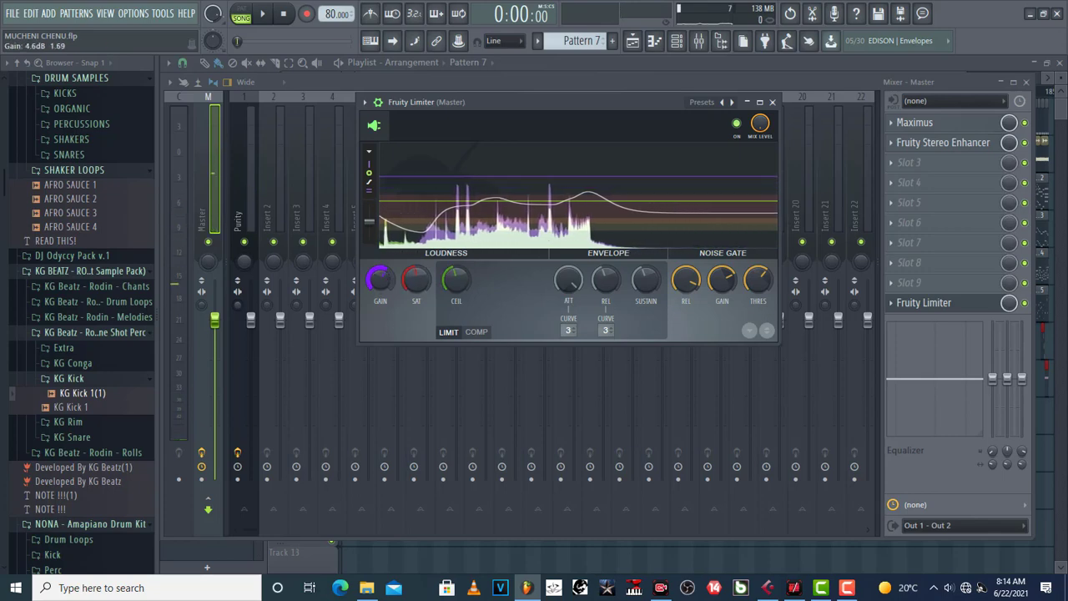
pyautogui.moveTo(379, 280); pyautogui.dragTo(378, 275)
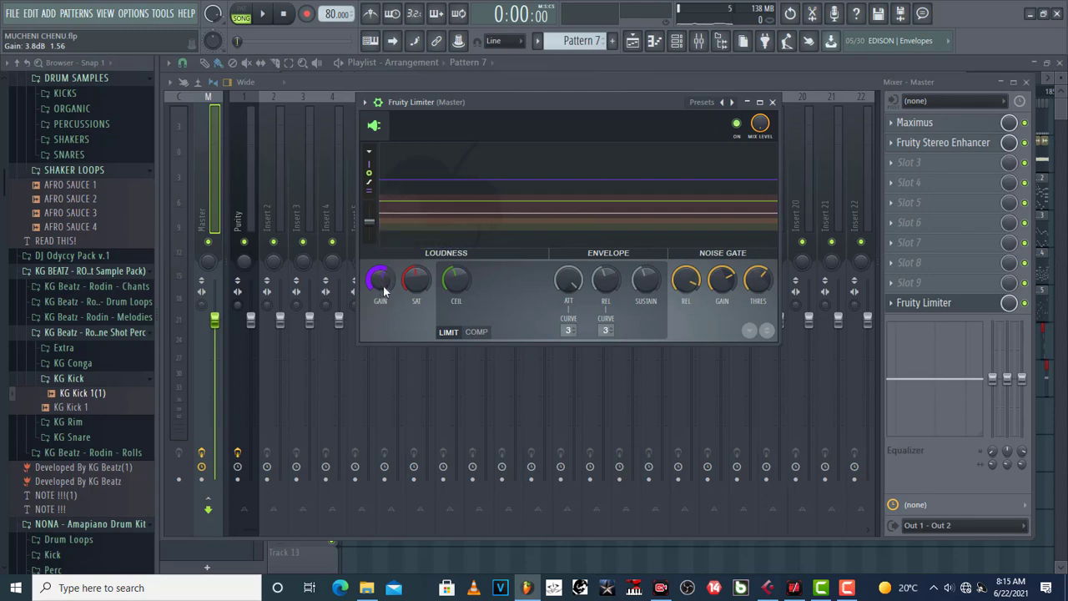
pyautogui.moveTo(388, 281); pyautogui.dragTo(380, 317)
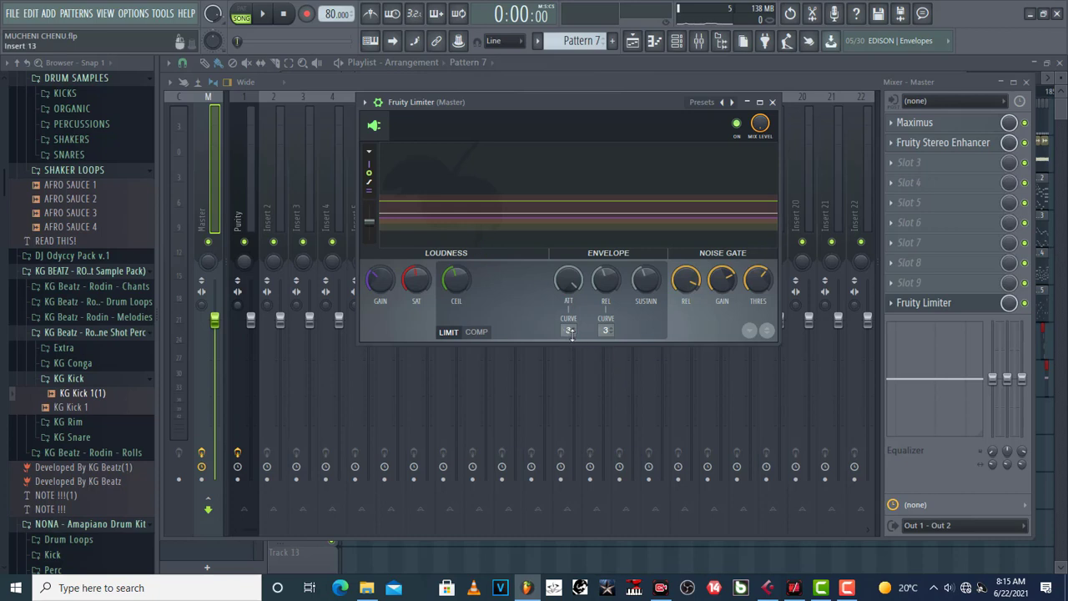
# - Change the envelope's attack curve to 1 and back to 3, and play and stop the song
pyautogui.moveTo(572, 332)
pyautogui.mouseDown()
pyautogui.moveTo(573, 316)
pyautogui.moveTo(573, 328)
pyautogui.mouseUp()
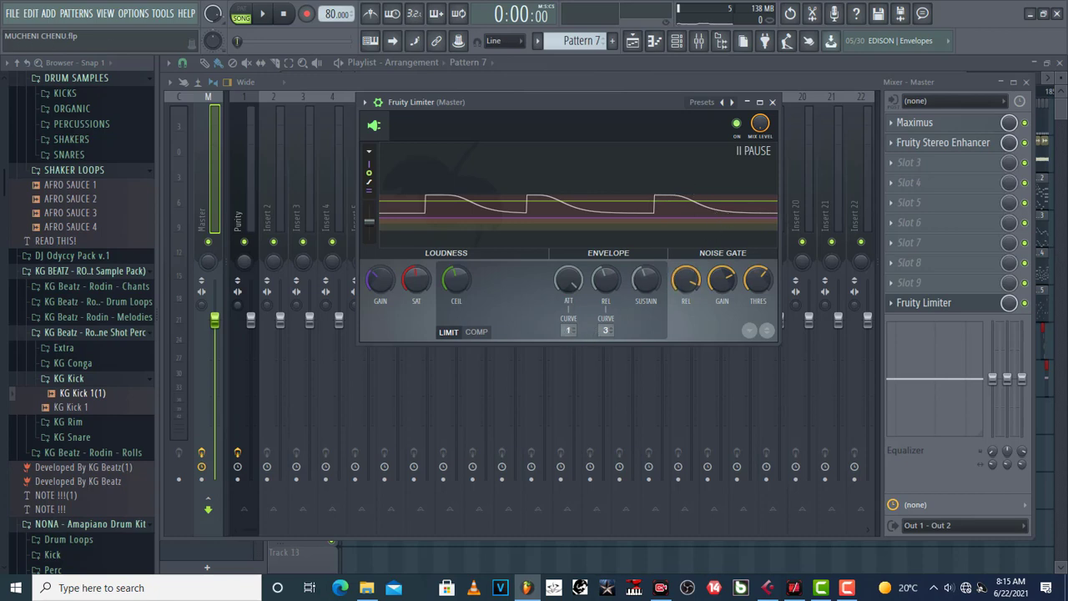
pyautogui.press('space')
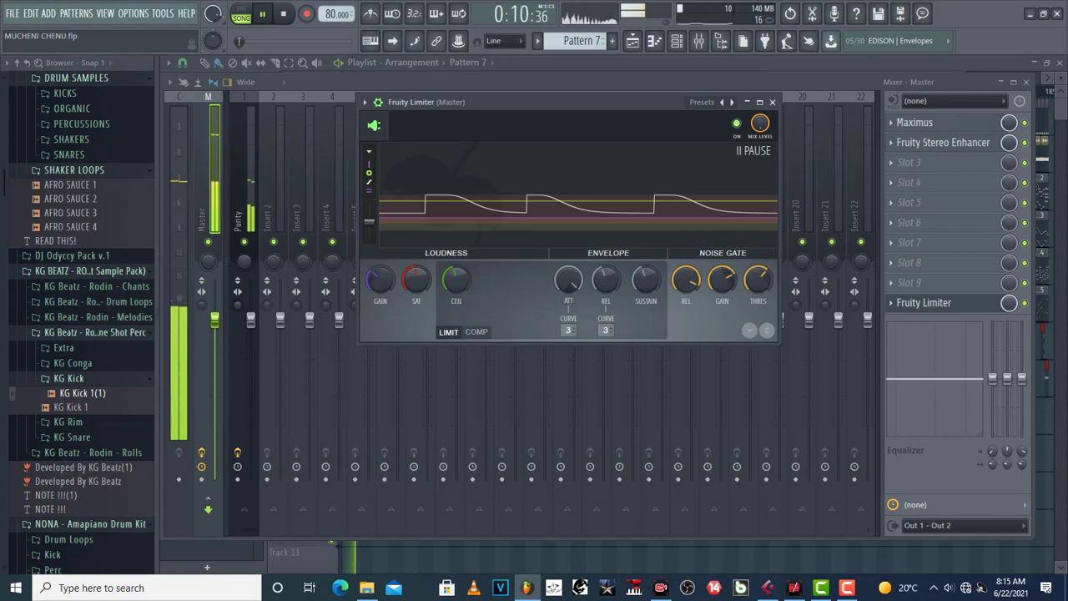
pyautogui.press('space')
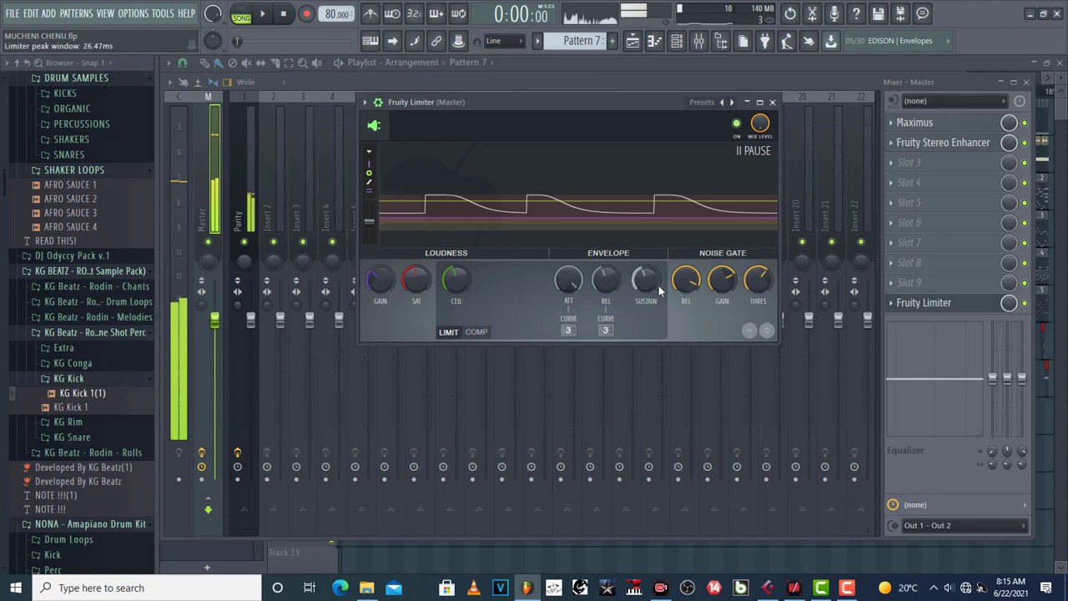
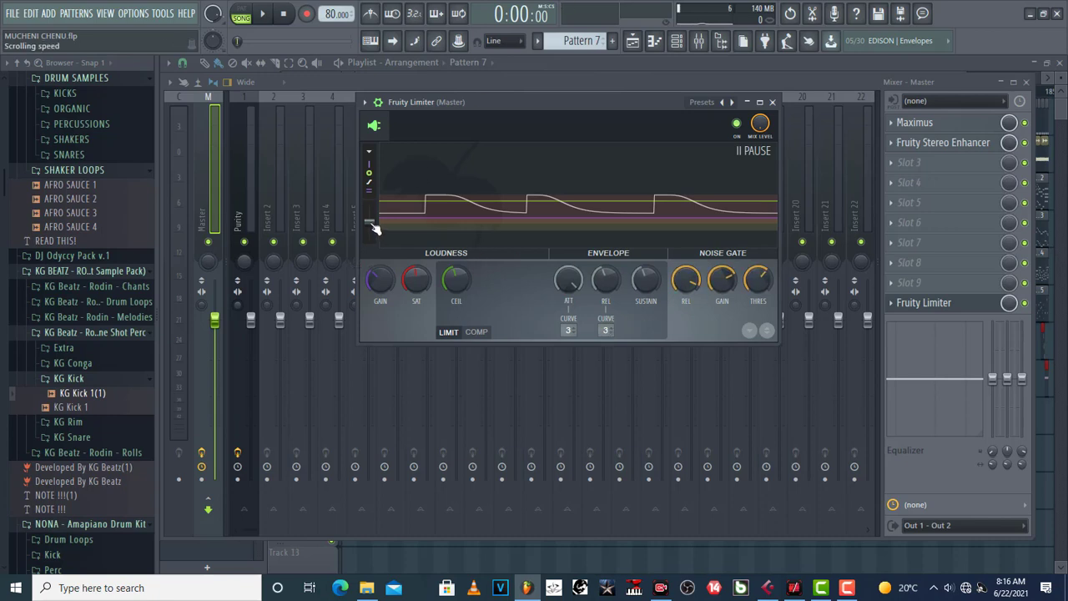
# - Raise the scrolling speed of the limiter graph slightly, and play and stop the song
pyautogui.moveTo(373, 226); pyautogui.dragTo(369, 217)
pyautogui.press('space')
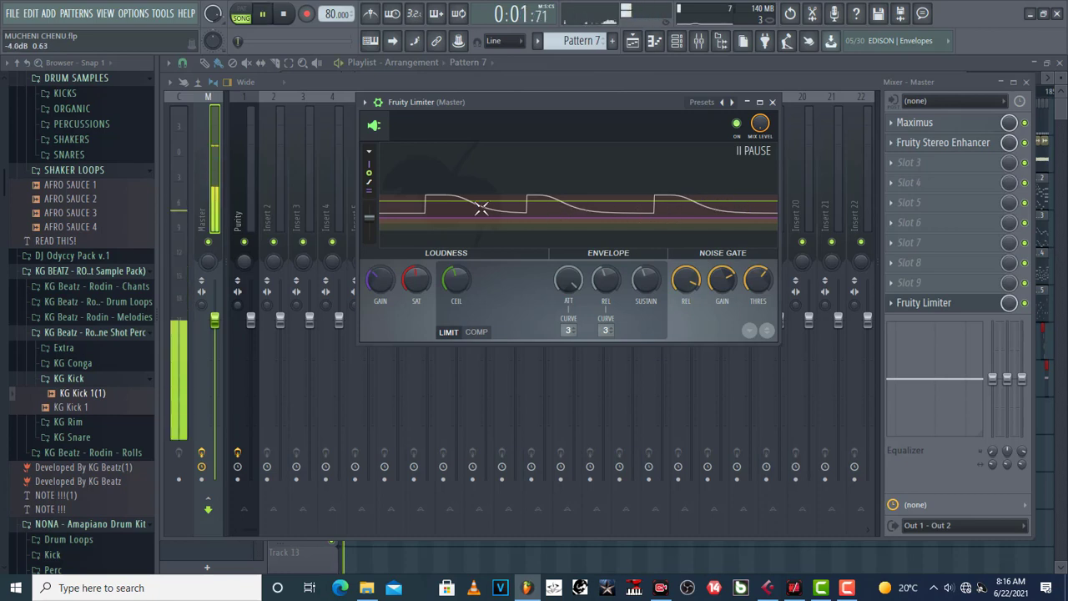
pyautogui.press('space')
# - Turn the limiter off, play the song while lowering the graph's scrolling speed, stop the song, and lower the speed again
pyautogui.click(737, 124)
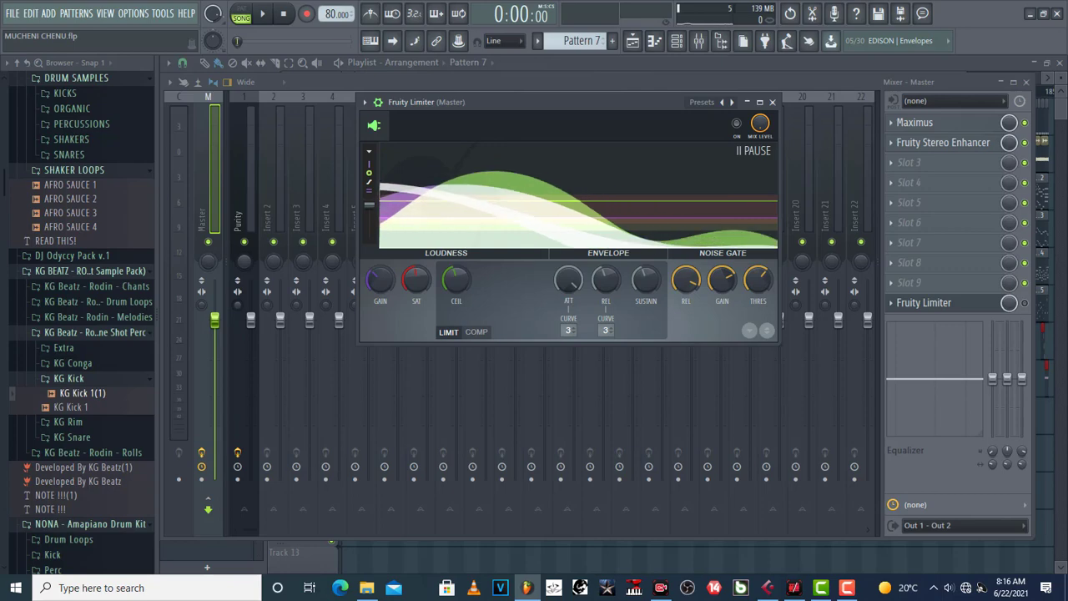
pyautogui.press('space')
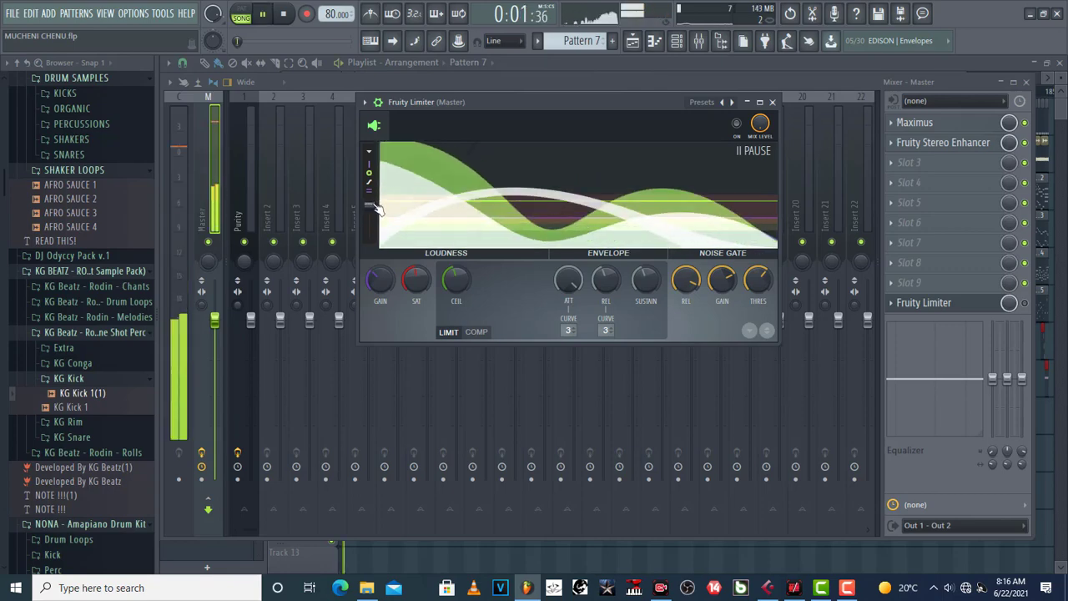
pyautogui.moveTo(371, 206); pyautogui.dragTo(368, 238)
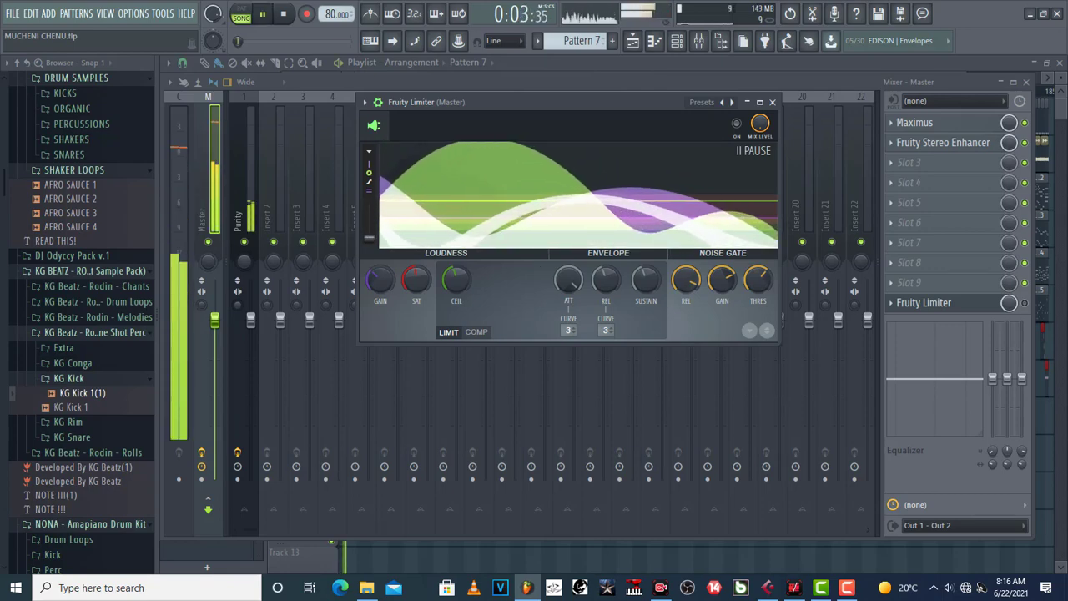
pyautogui.press('space')
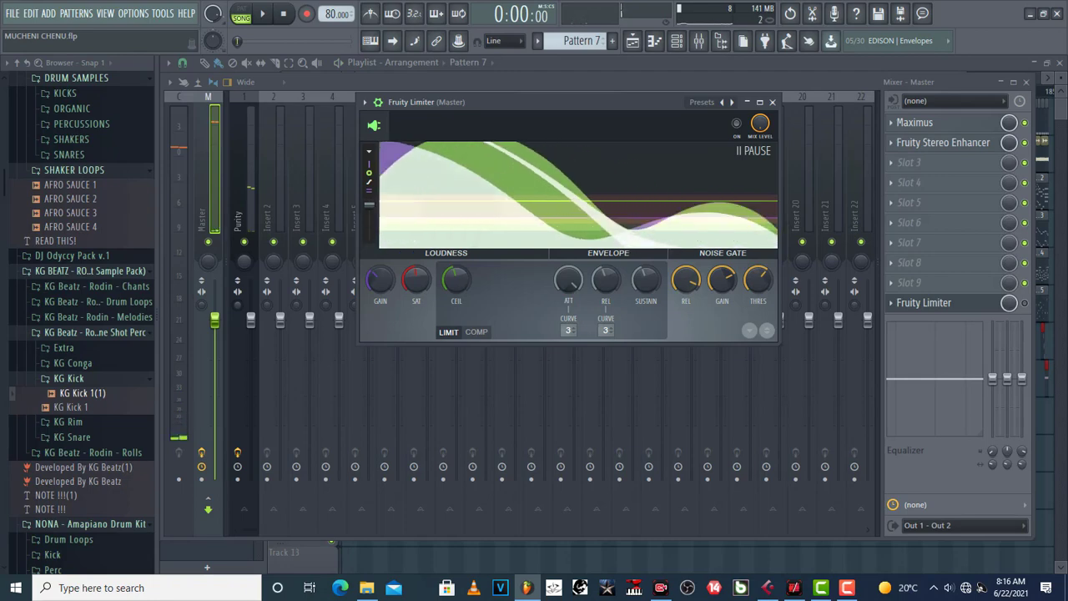
pyautogui.moveTo(369, 205); pyautogui.dragTo(378, 240)
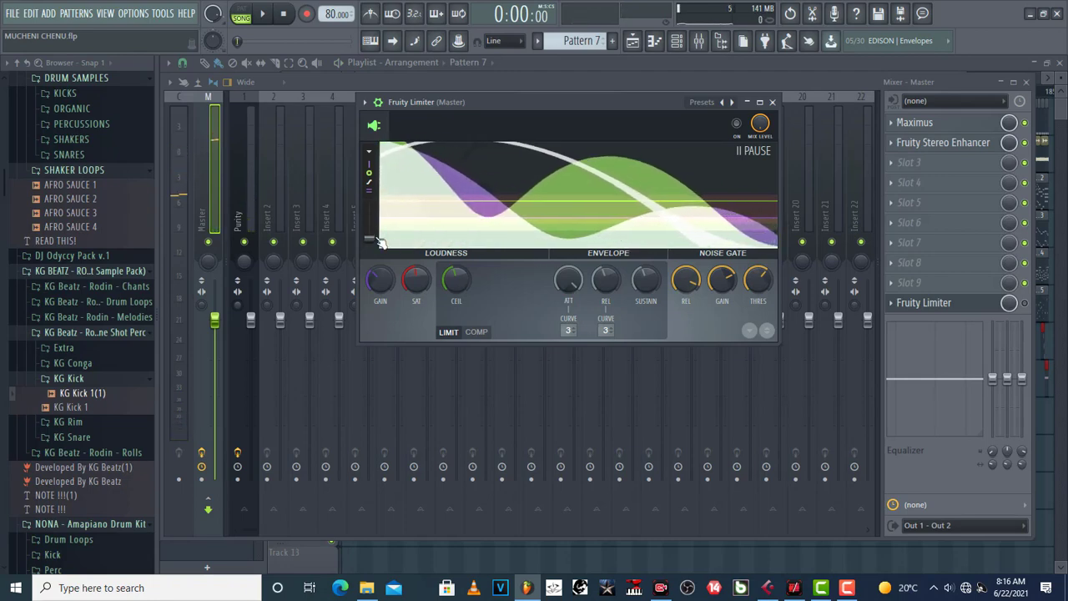